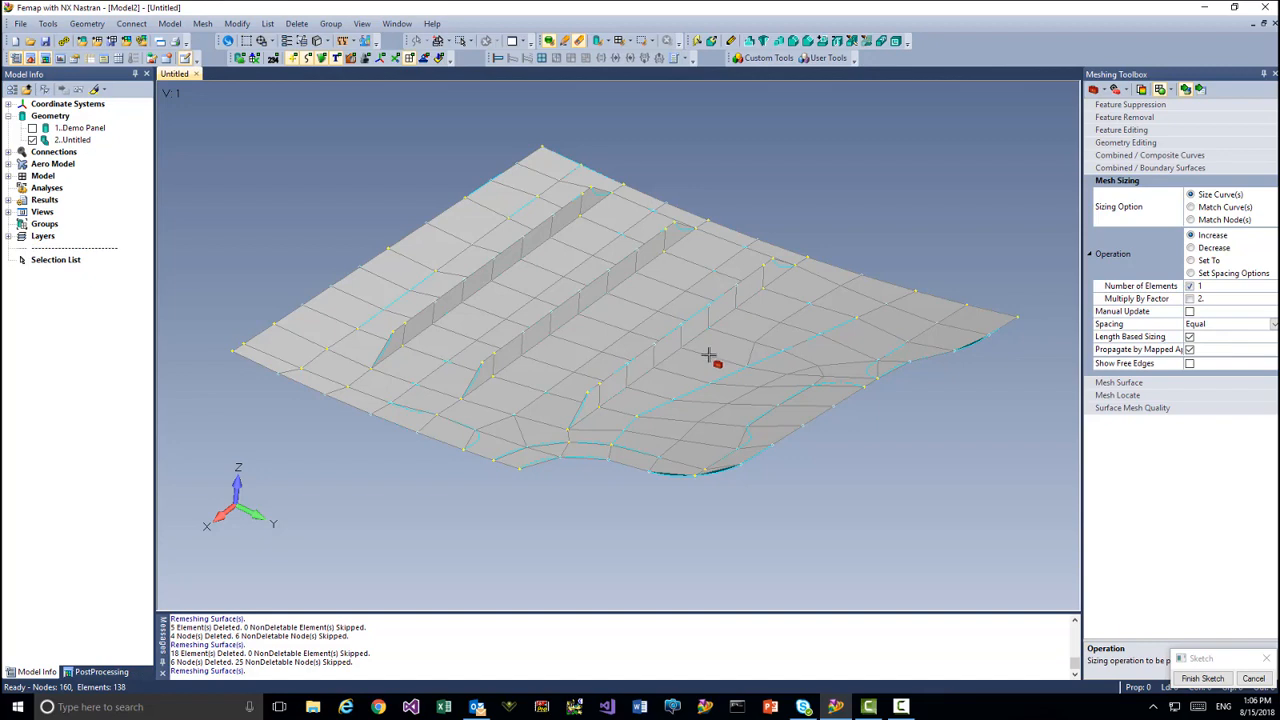
Update the midsurface thickness and offset on all panel surfaces, using the Midsurfaces selection and the Solid ID option
middle_drag(708, 355, 684, 365)
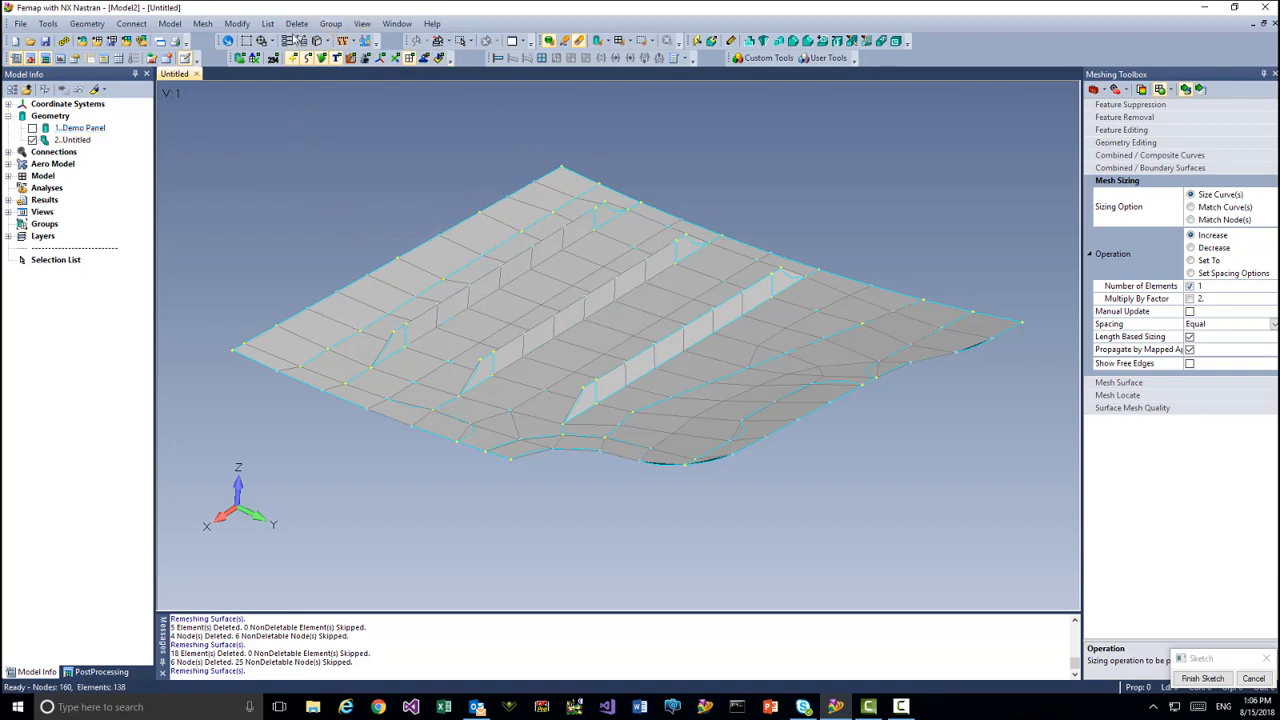
click(237, 24)
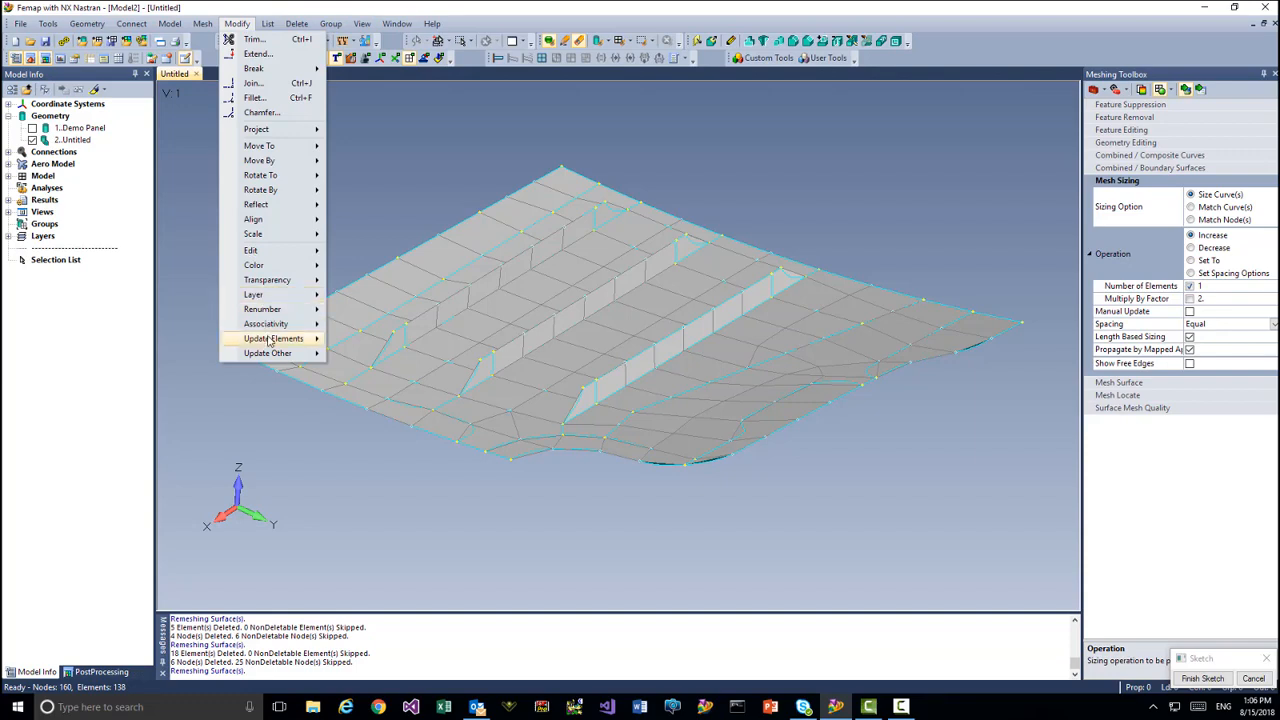
mouse_move(268, 338)
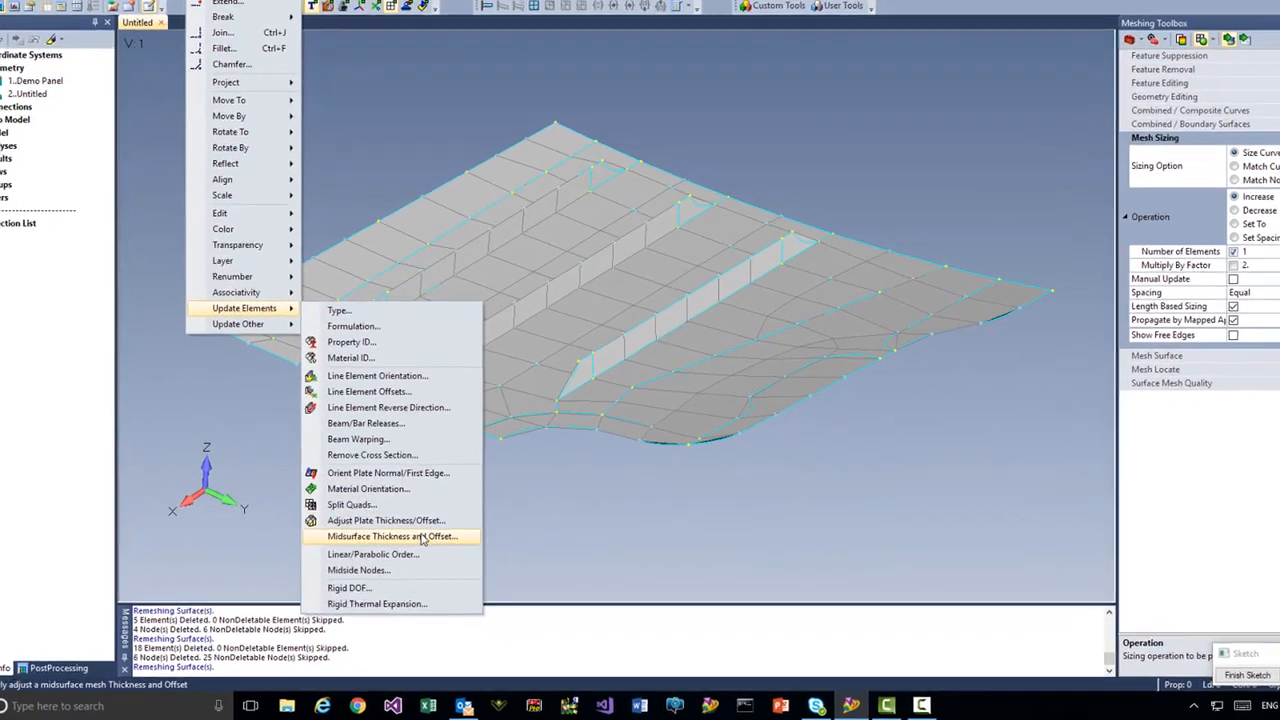
click(422, 537)
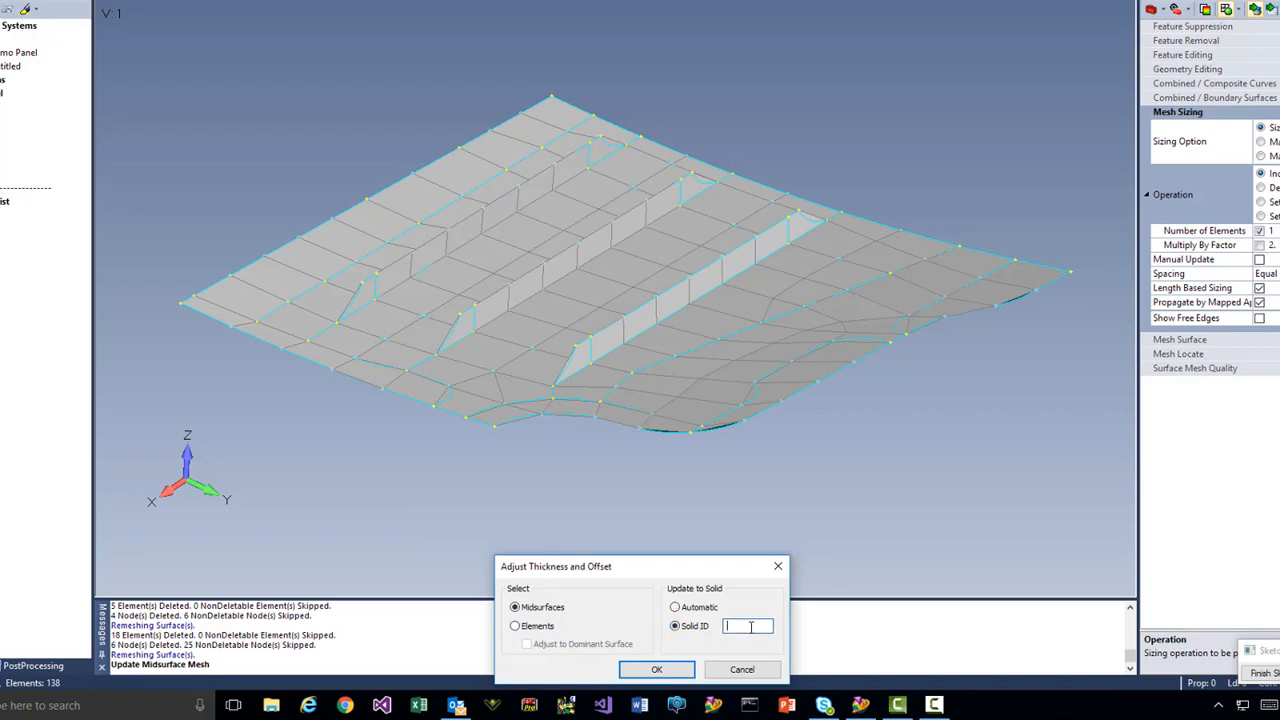
click(656, 669)
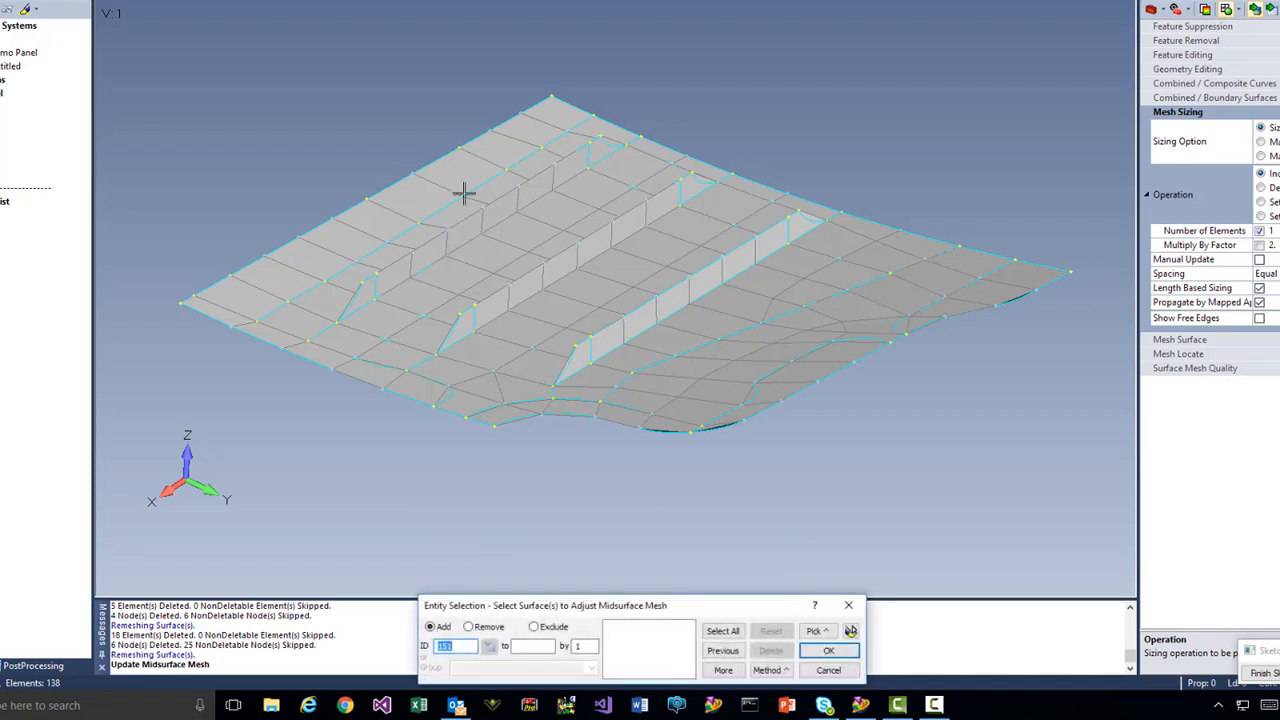
ctrl+drag(186, 49, 1034, 470)
click(829, 651)
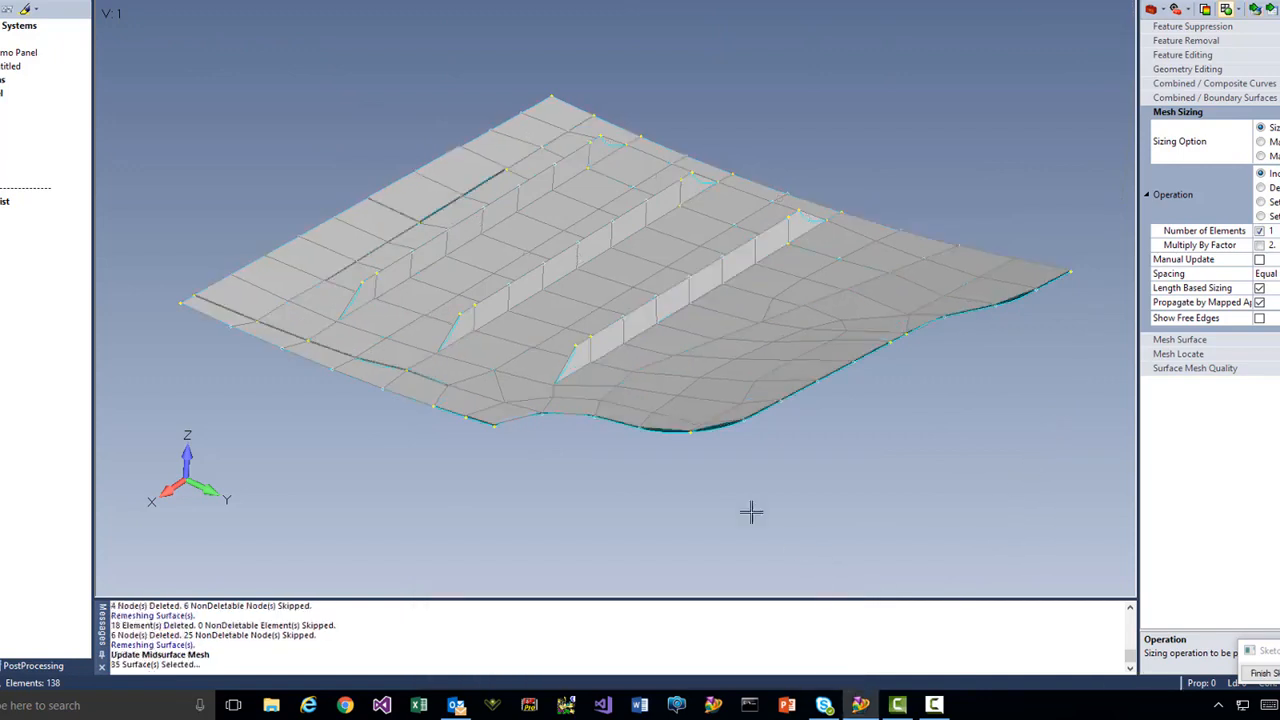
Hide the mesh and the midsurface body, and display the Demo Panel solid instead
middle_drag(738, 462, 867, 432)
ctrl+middle_drag(938, 404, 472, 364)
mouse_move(668, 290)
middle_down()
mouse_move(711, 277)
mouse_move(786, 368)
mouse_move(757, 270)
mouse_move(791, 303)
mouse_move(651, 274)
middle_up()
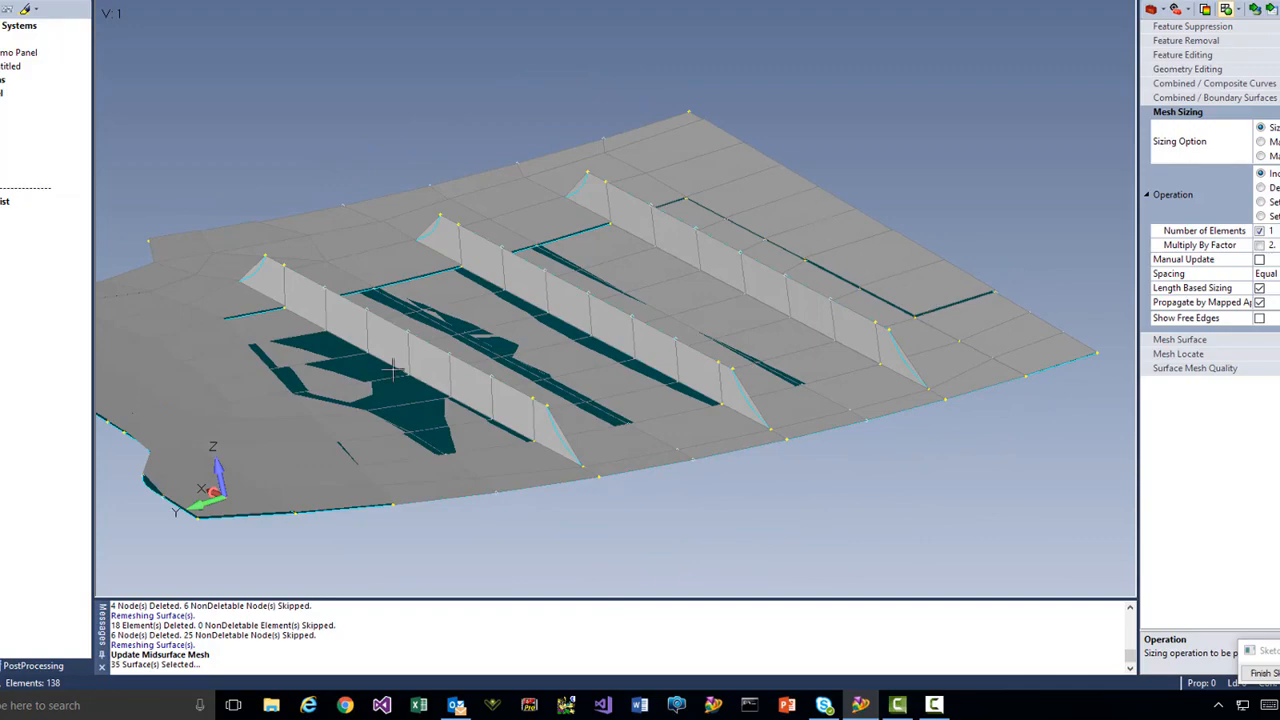
middle_drag(393, 370, 478, 418)
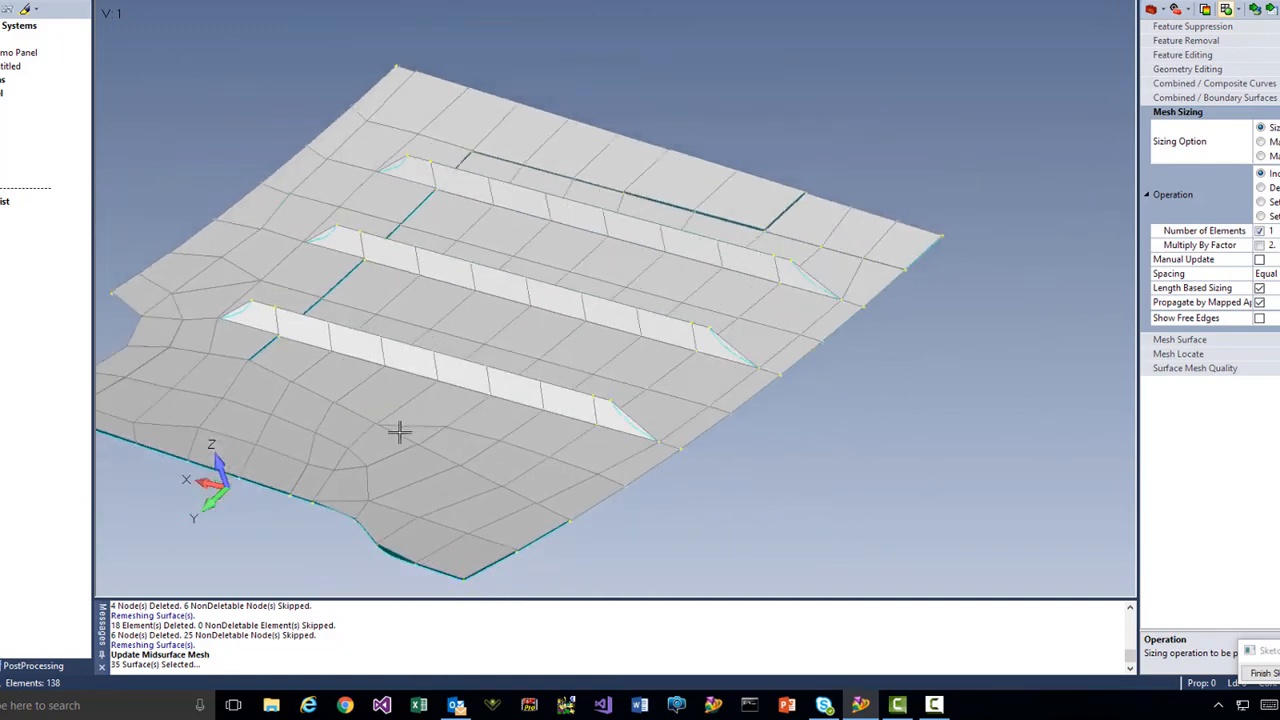
middle_drag(398, 431, 676, 405)
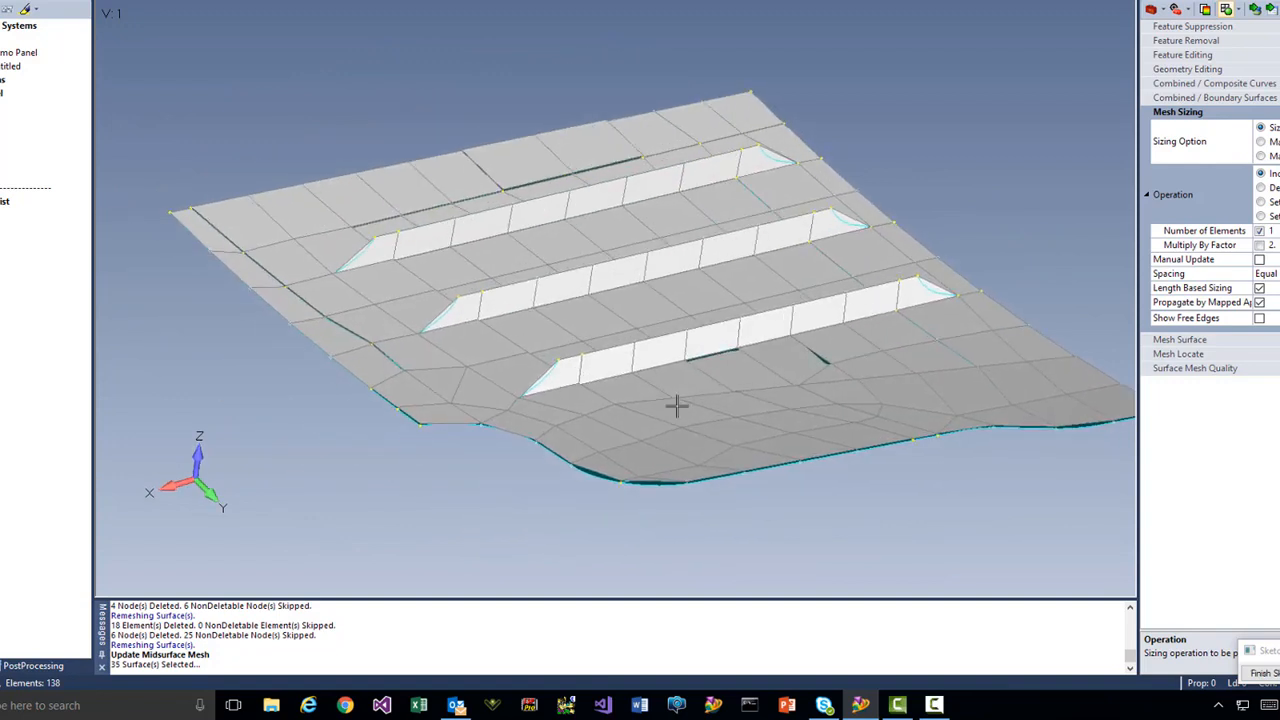
click(28, 2)
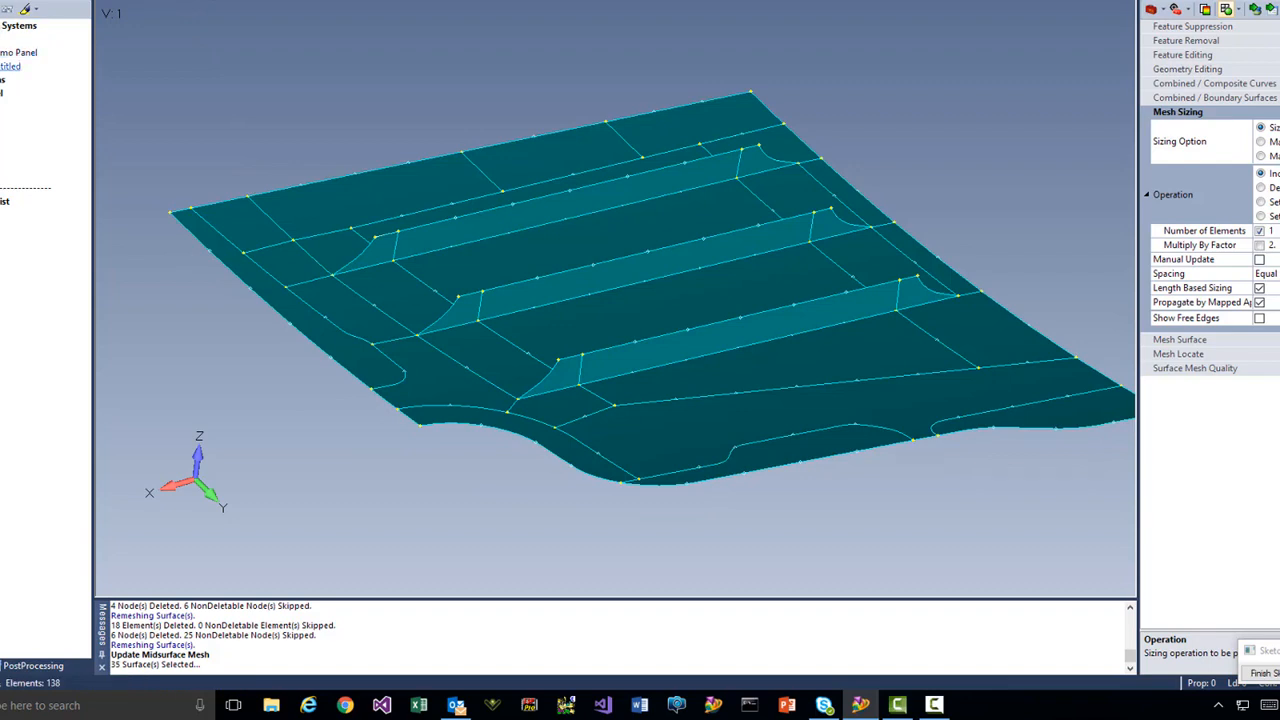
click(2, 66)
click(2, 53)
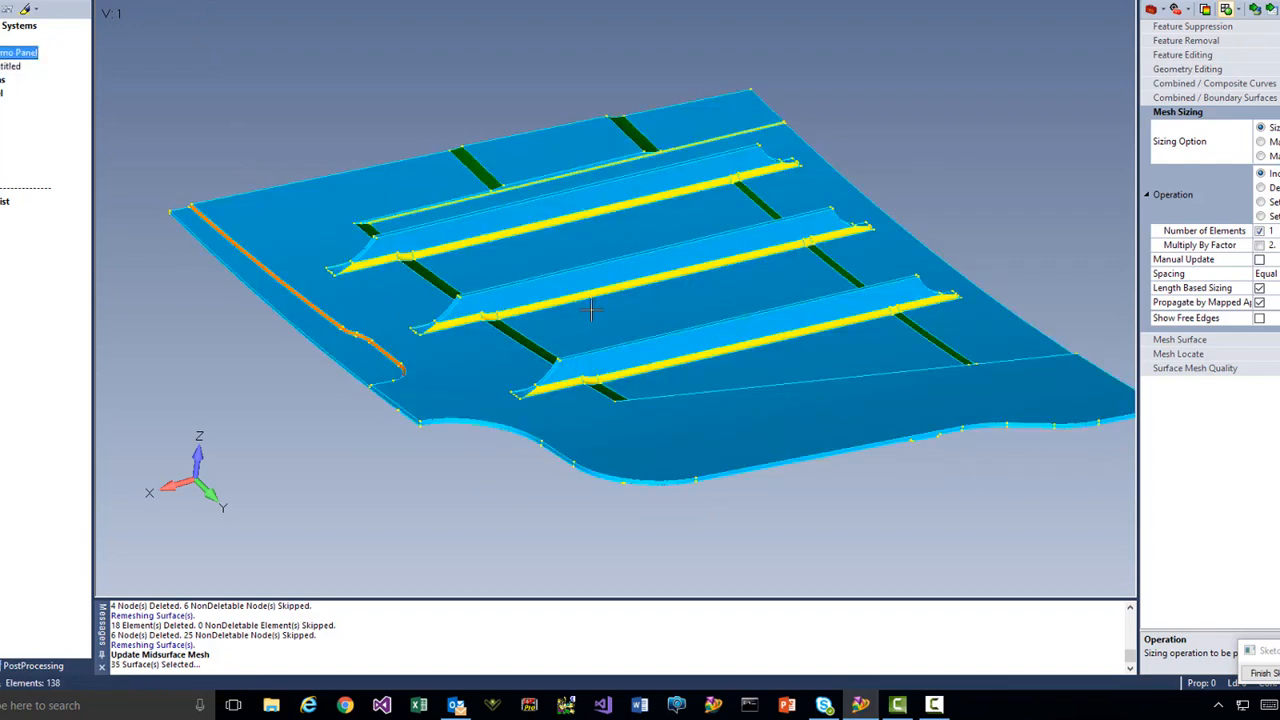
ctrl+drag(591, 310, 572, 292)
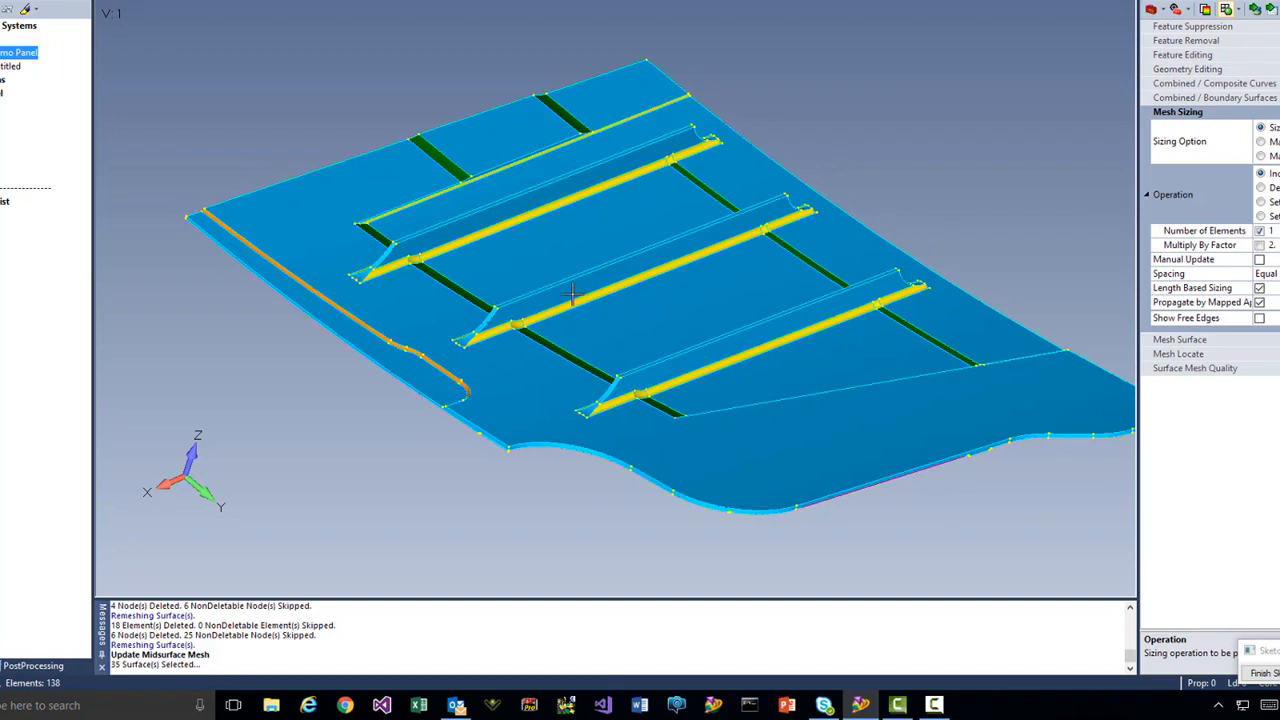
ctrl+drag(615, 286, 603, 281)
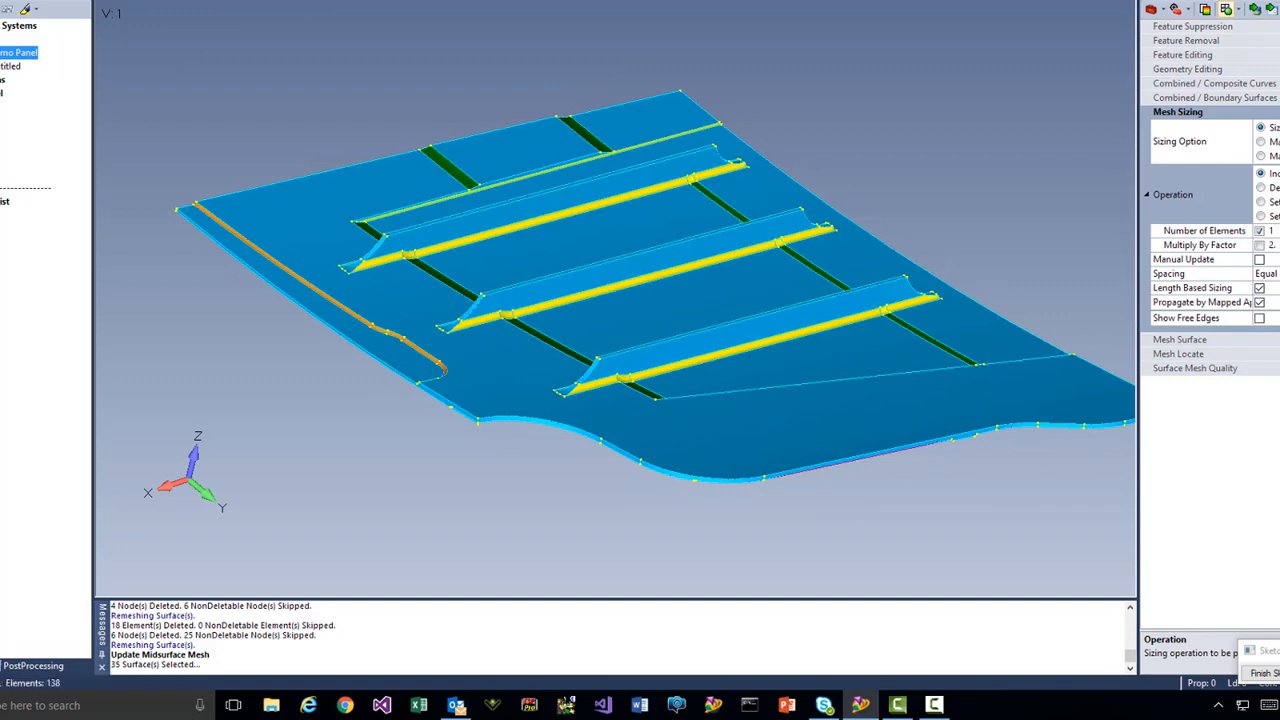
Make a single copy of the Demo Panel solid in the same location
click(20, 2)
mouse_move(49, 157)
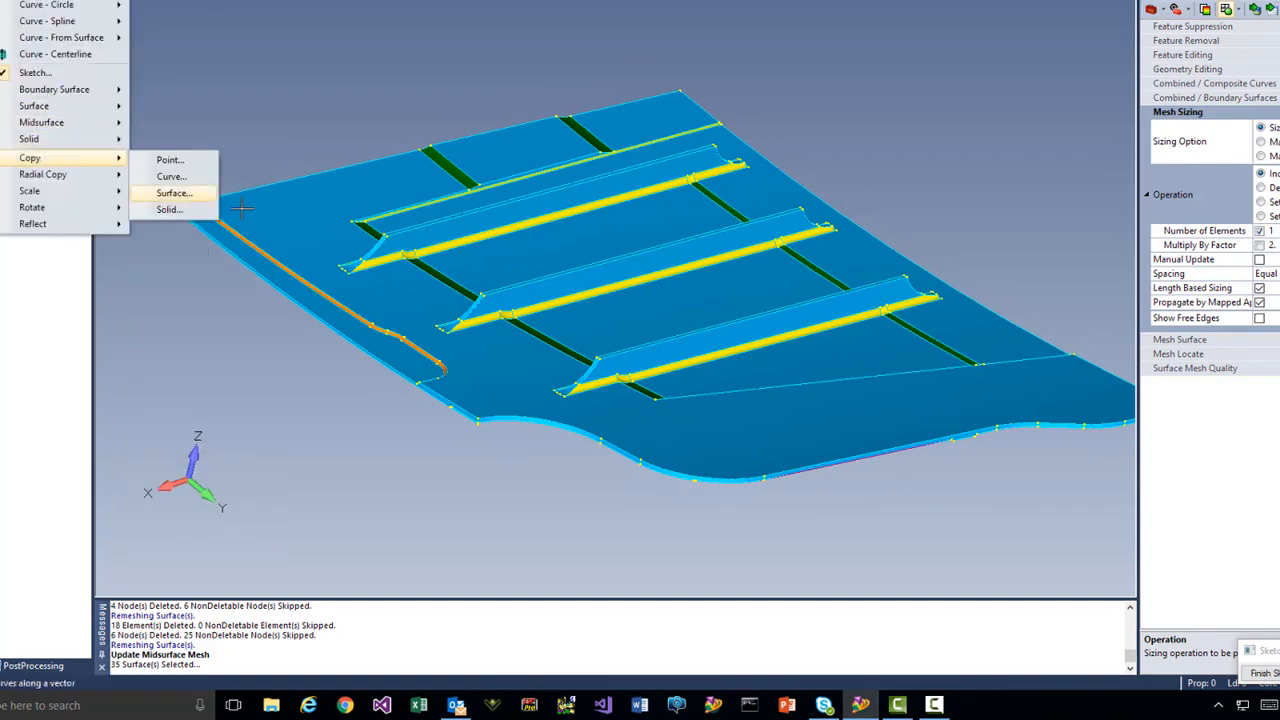
click(173, 211)
click(674, 317)
key(Return)
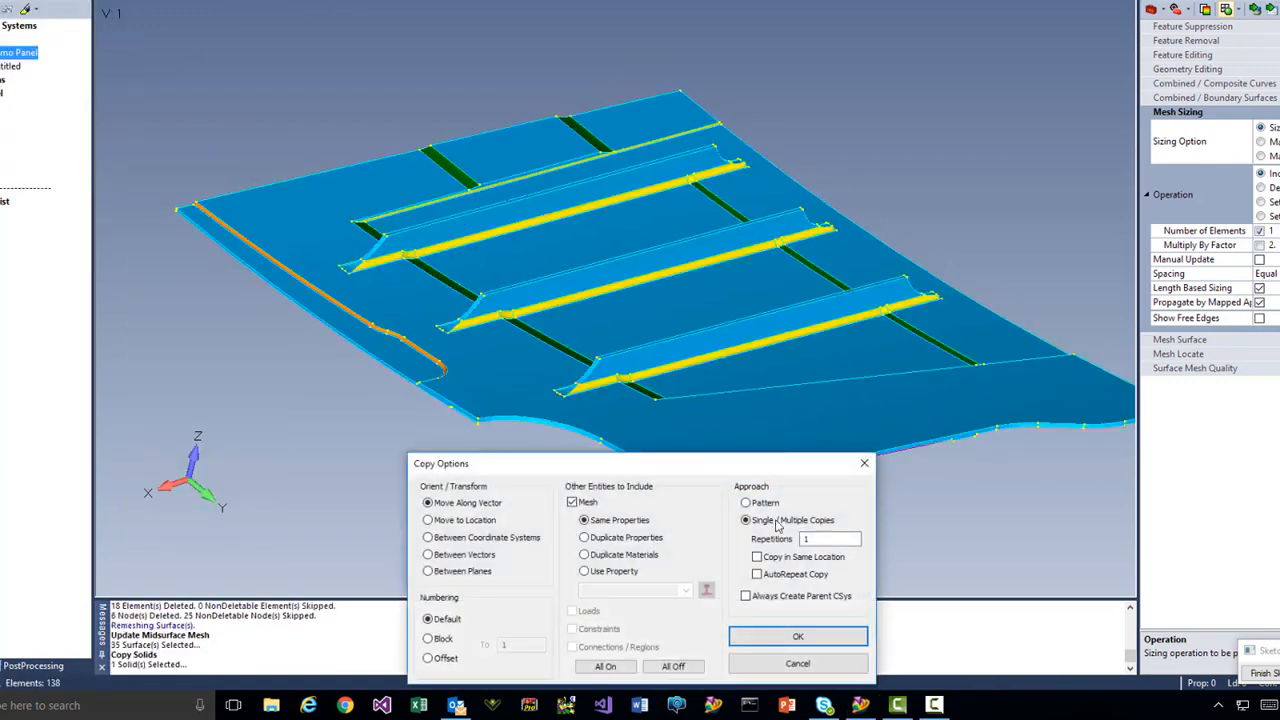
click(808, 638)
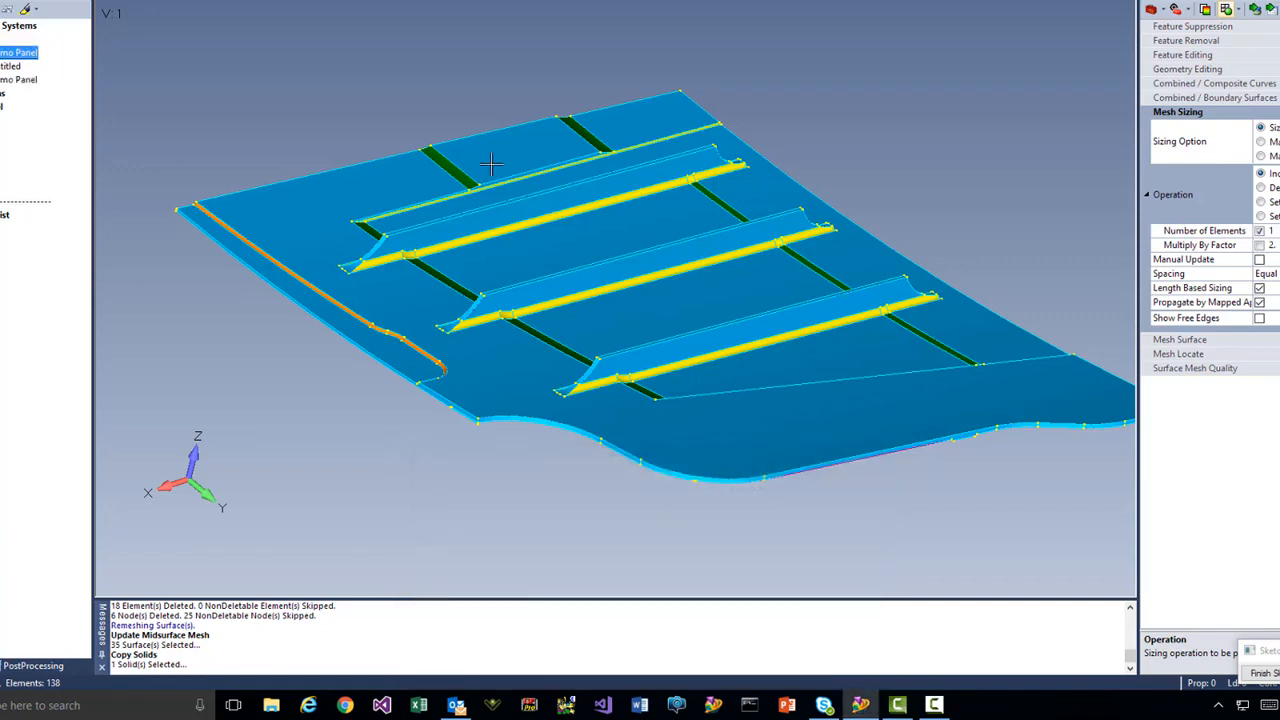
Break one top edge of the middle stiffener at its midpoint with Curve Break
scroll(547, 233, up, 5)
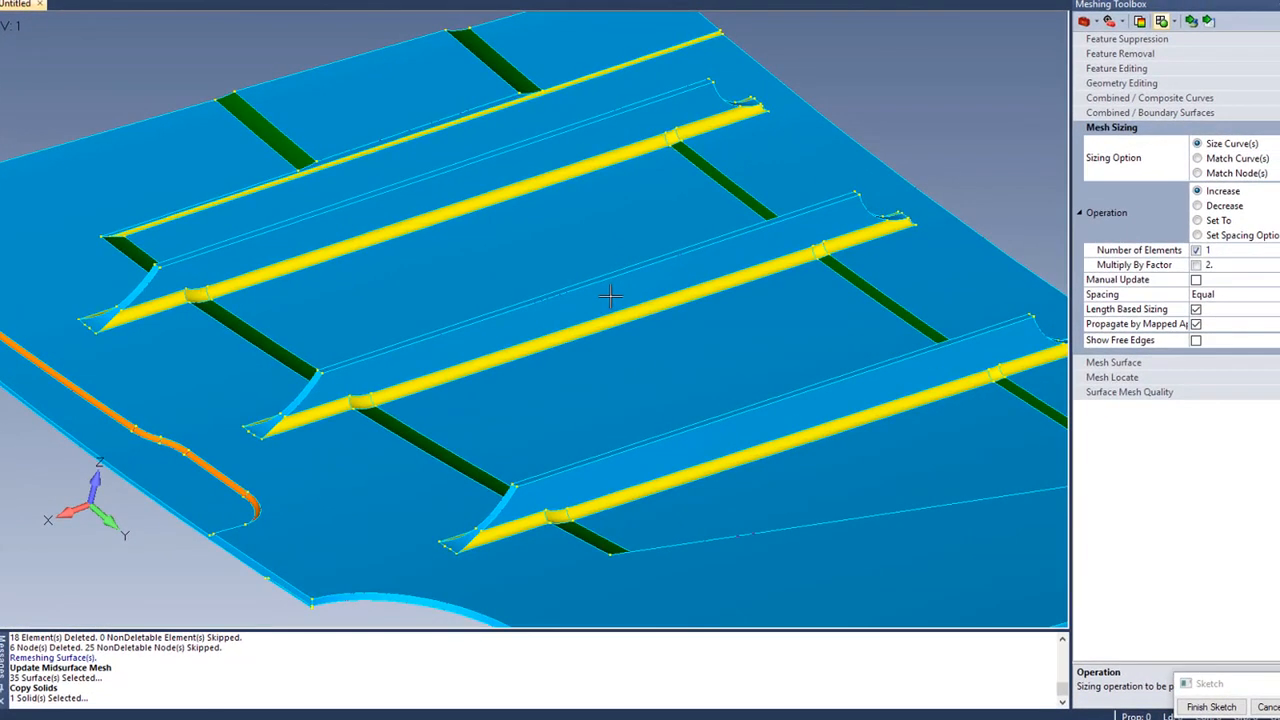
click(1110, 85)
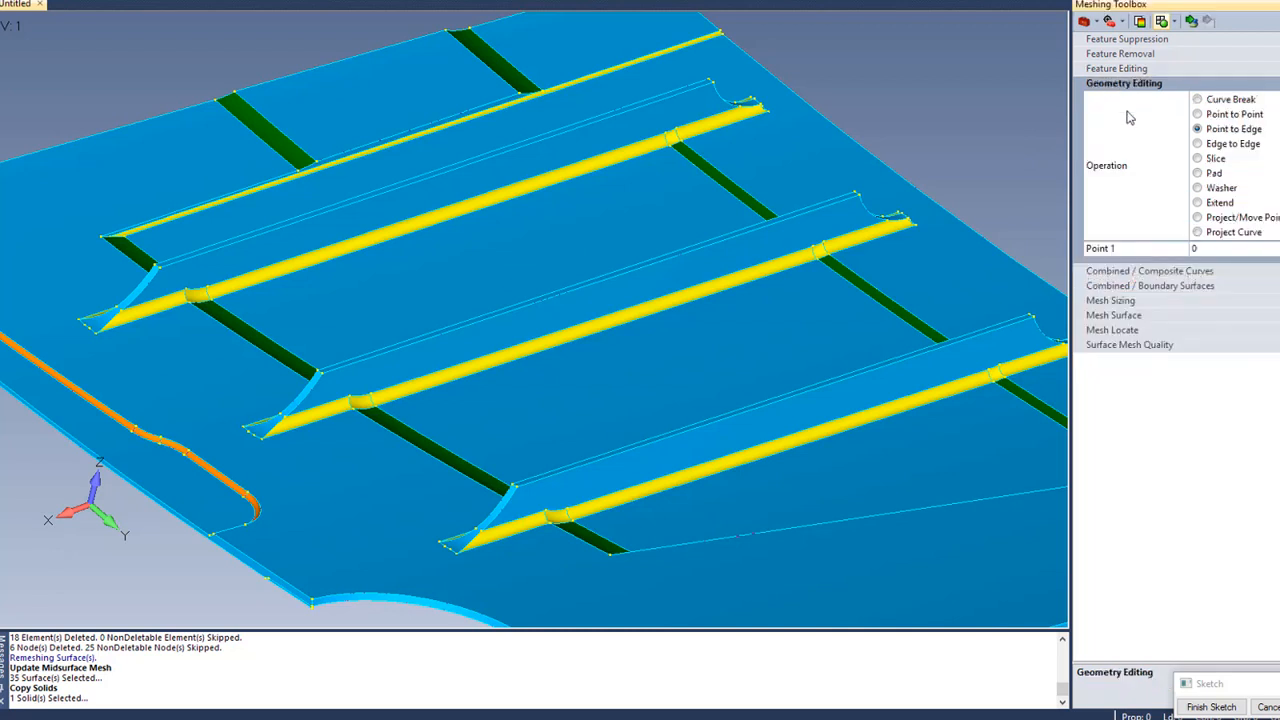
click(1228, 99)
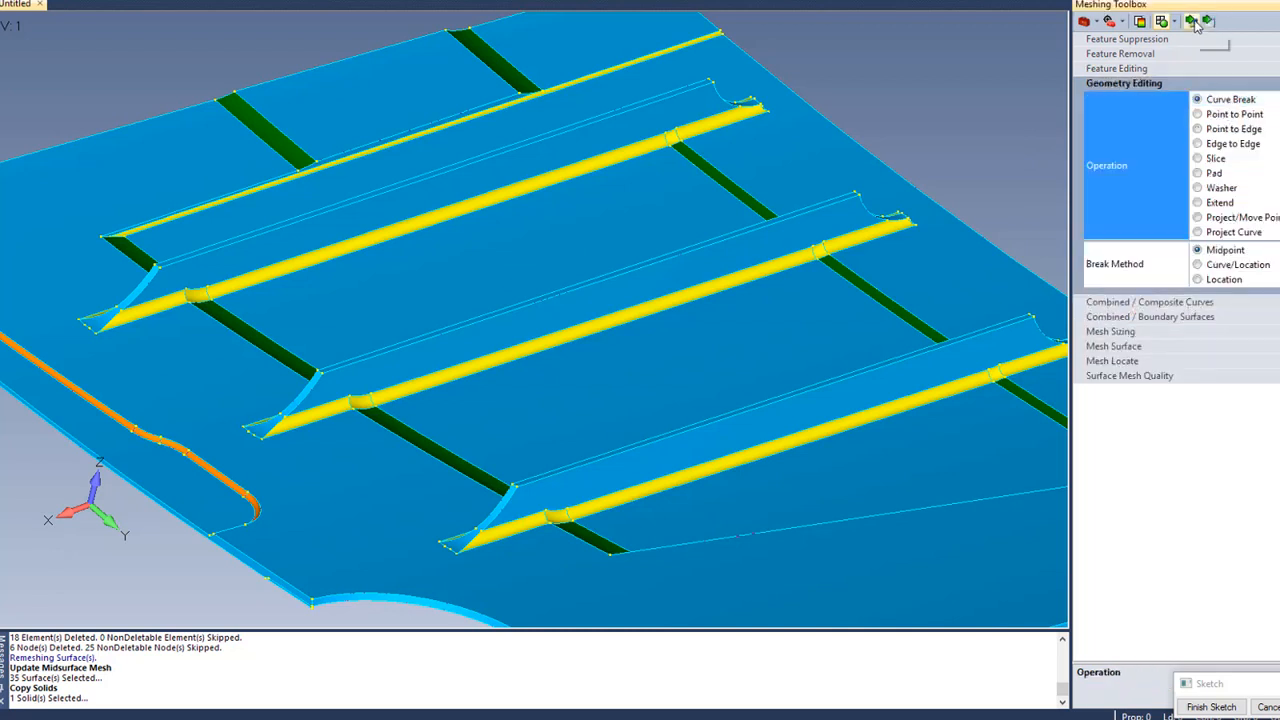
click(578, 284)
scroll(591, 358, up, 2)
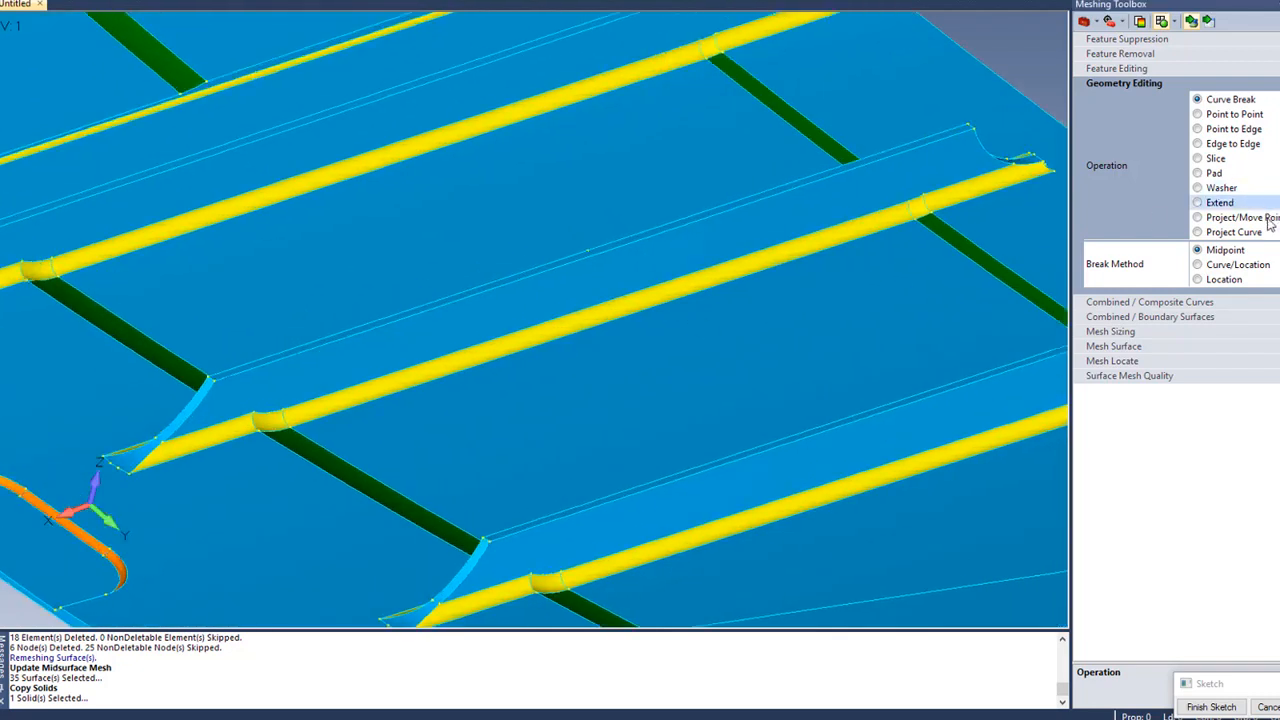
Break the middle stiffener's other top edge by Curve/Location, snapping to the midpoint of the first edge
click(1236, 264)
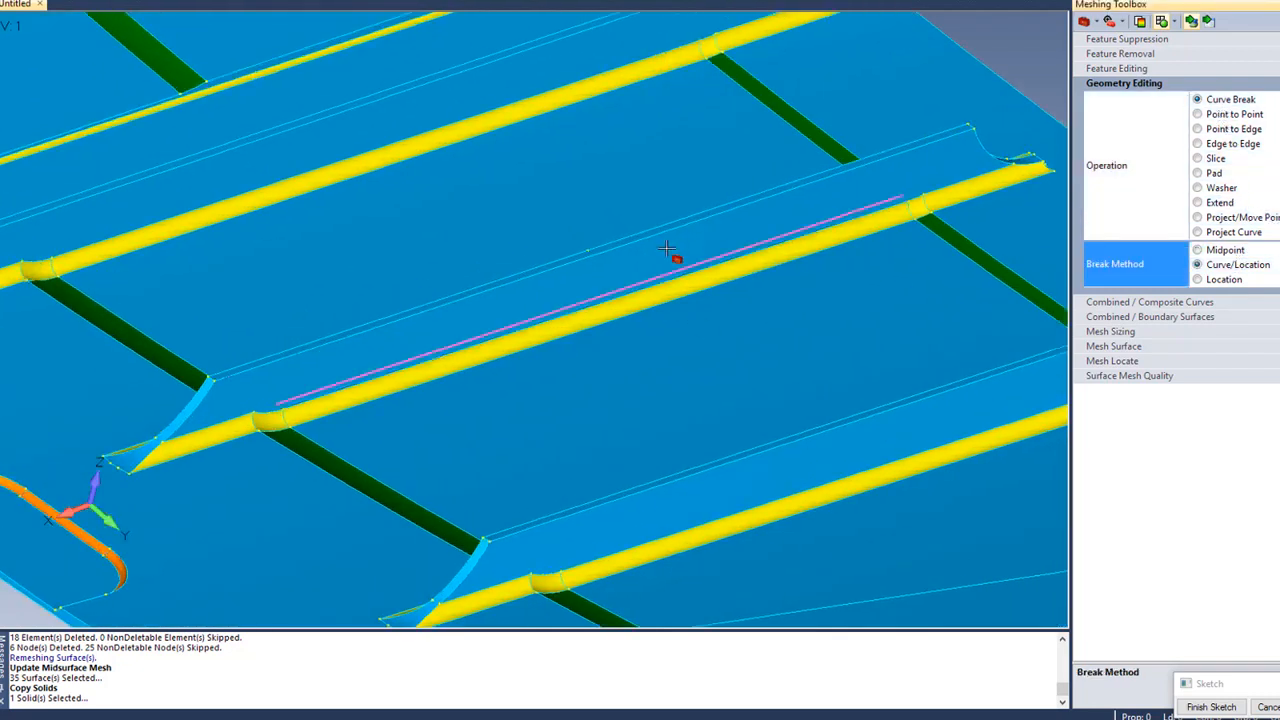
click(593, 244)
right_click(587, 193)
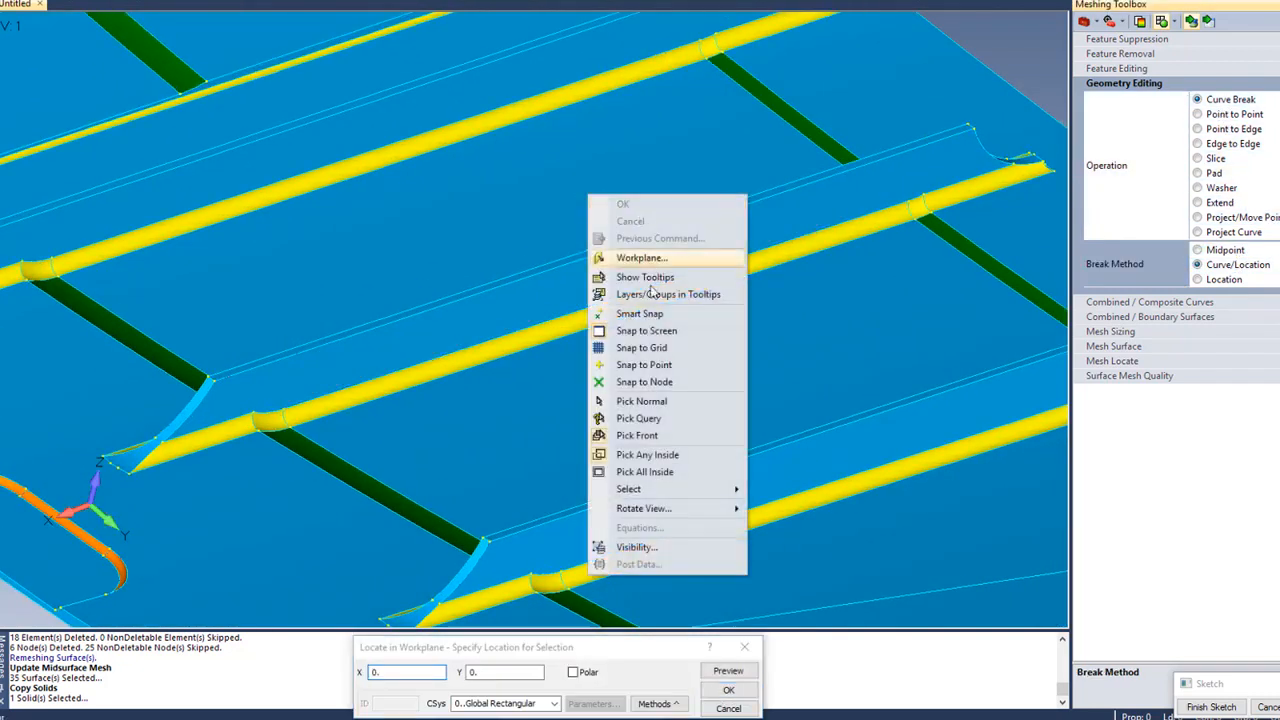
click(662, 364)
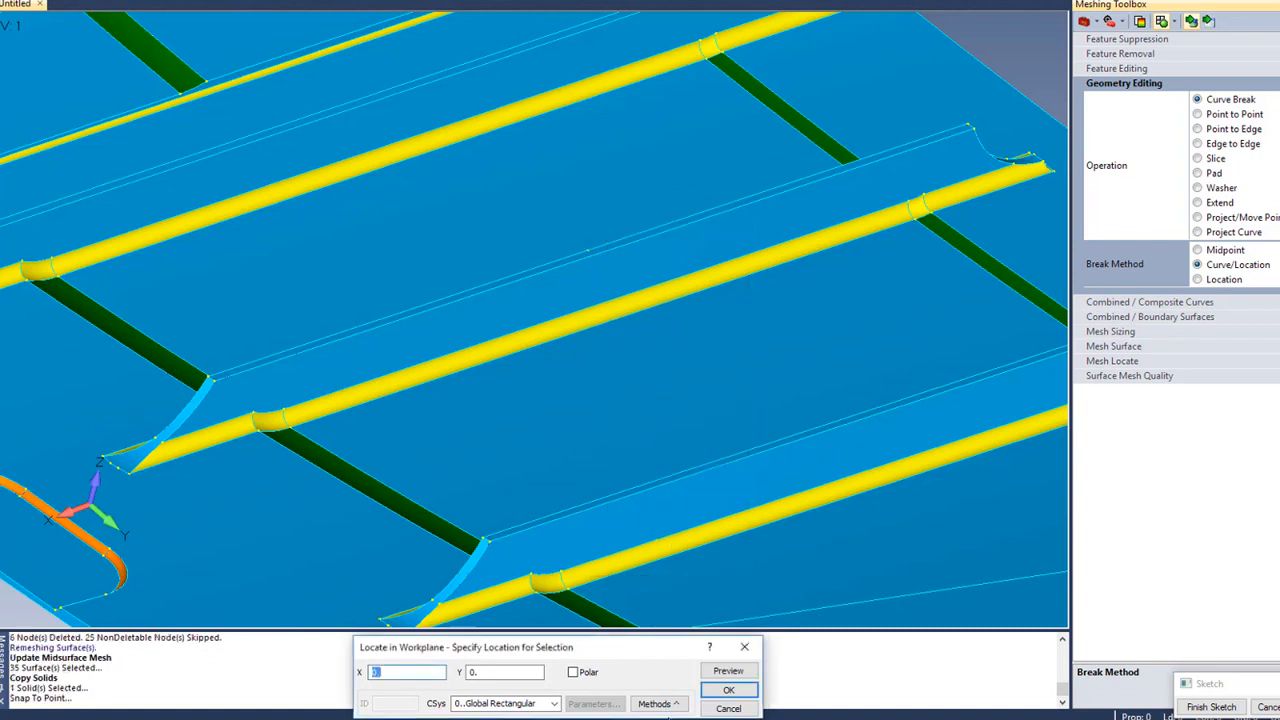
click(658, 703)
click(670, 384)
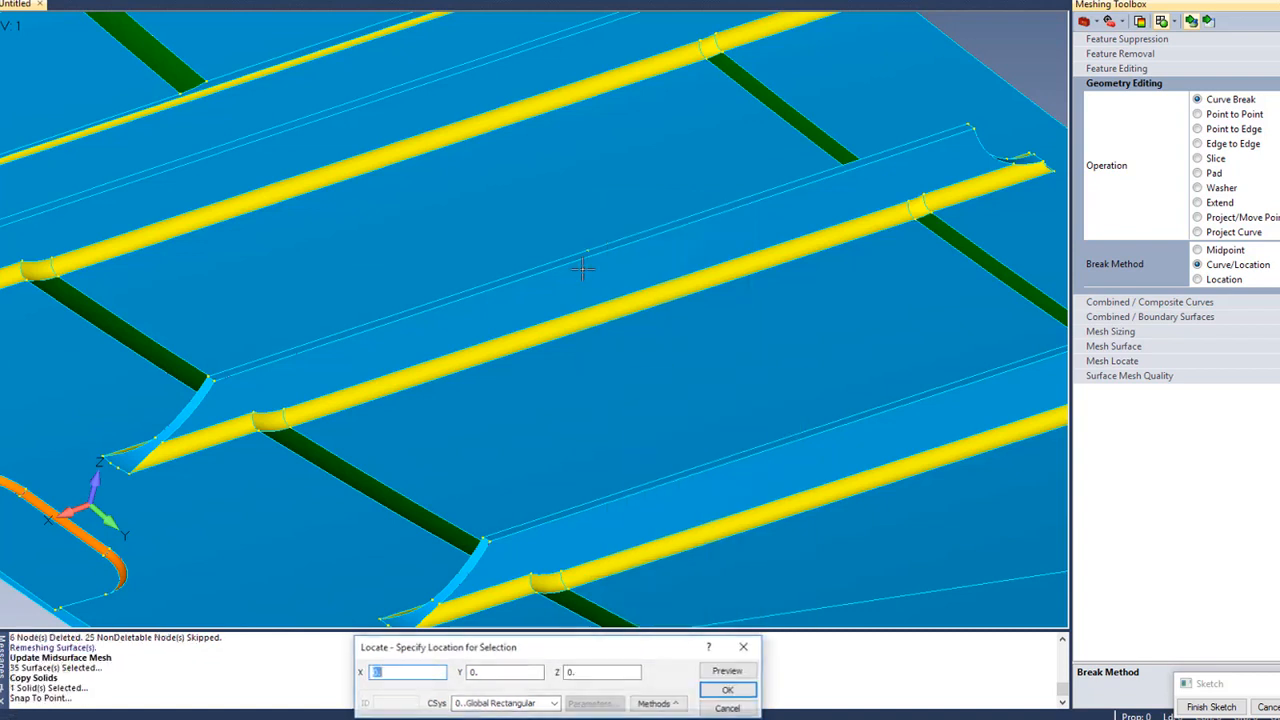
click(587, 254)
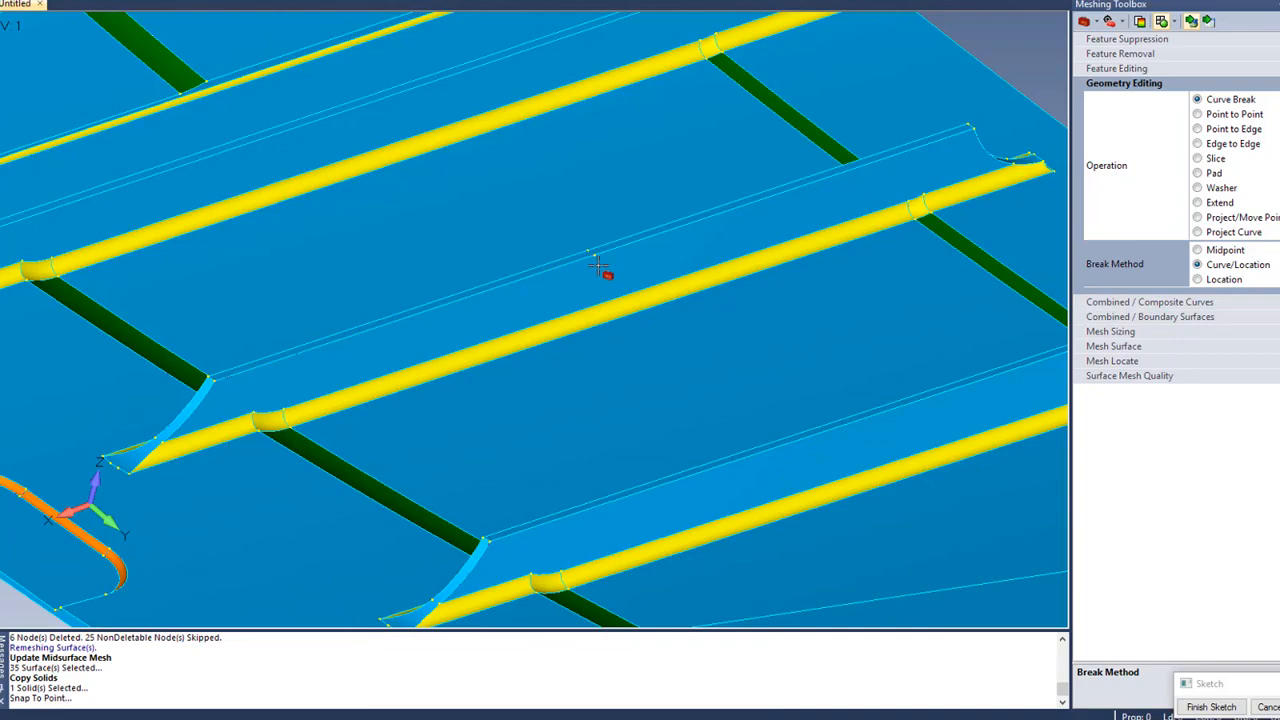
click(604, 297)
click(593, 255)
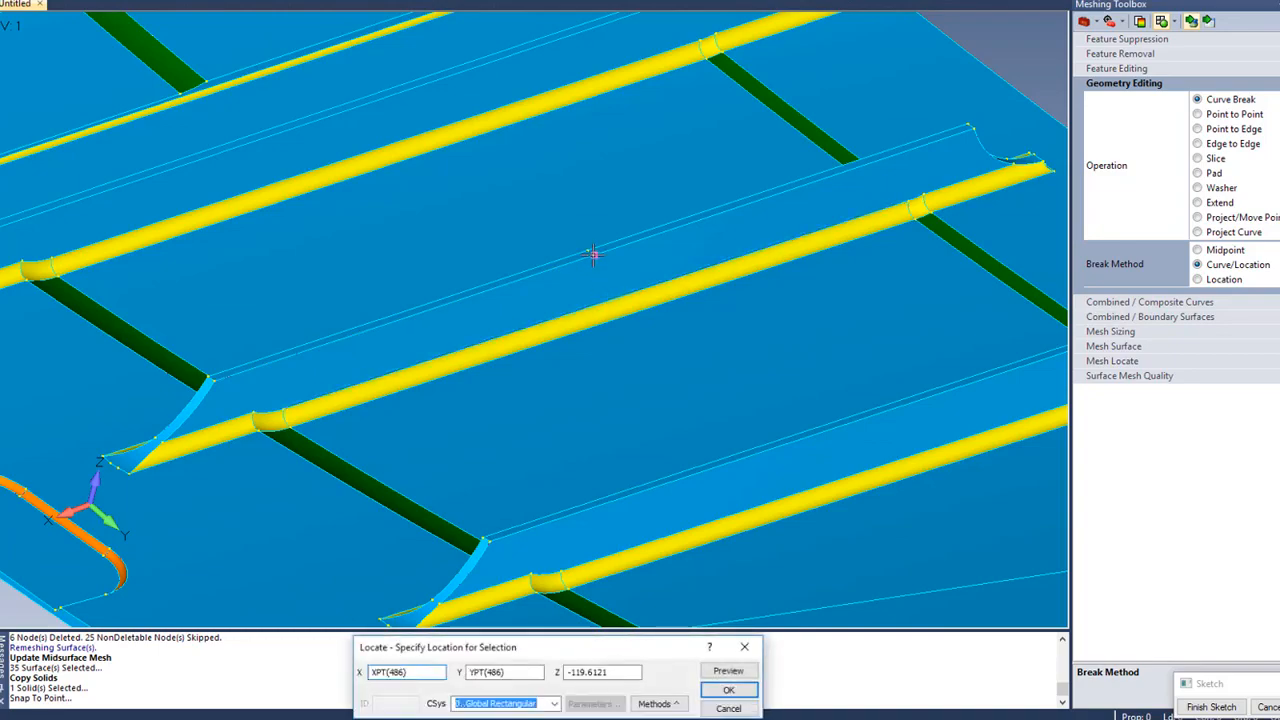
key(Return)
Slice the copied solid with a plane through the break points on the middle stiffener and its base
middle_drag(661, 328, 971, 171)
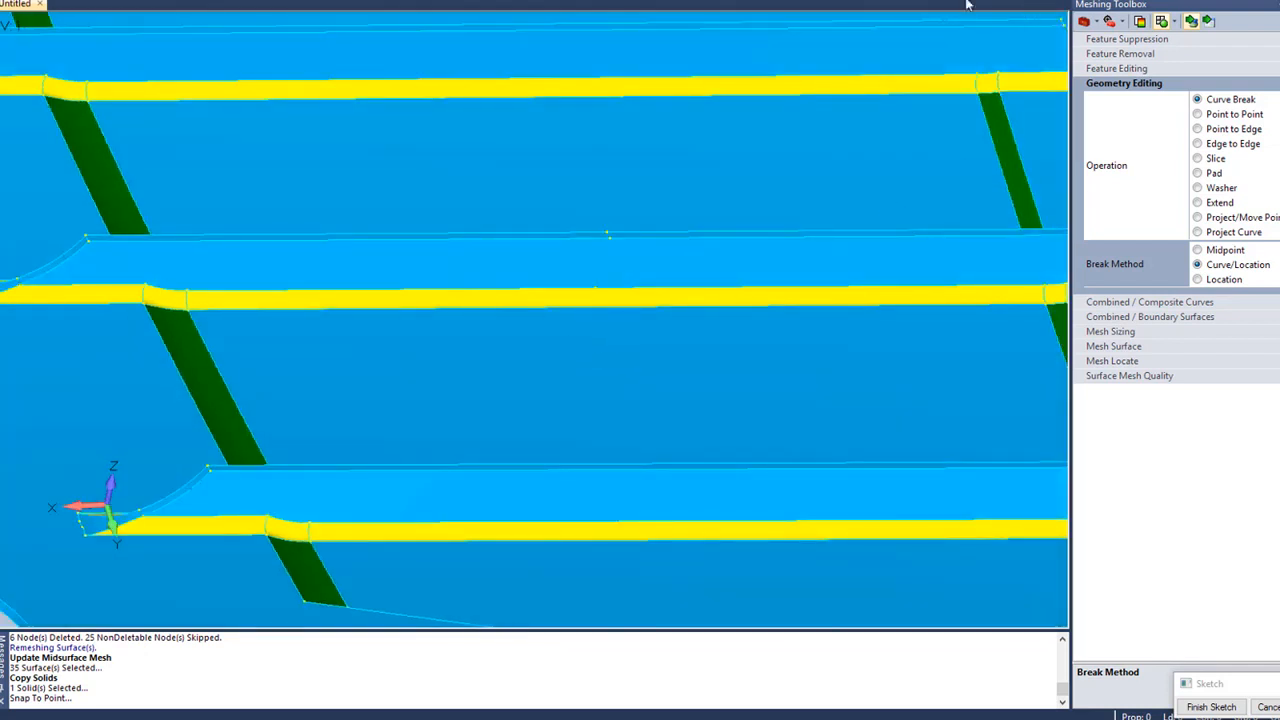
click(786, 111)
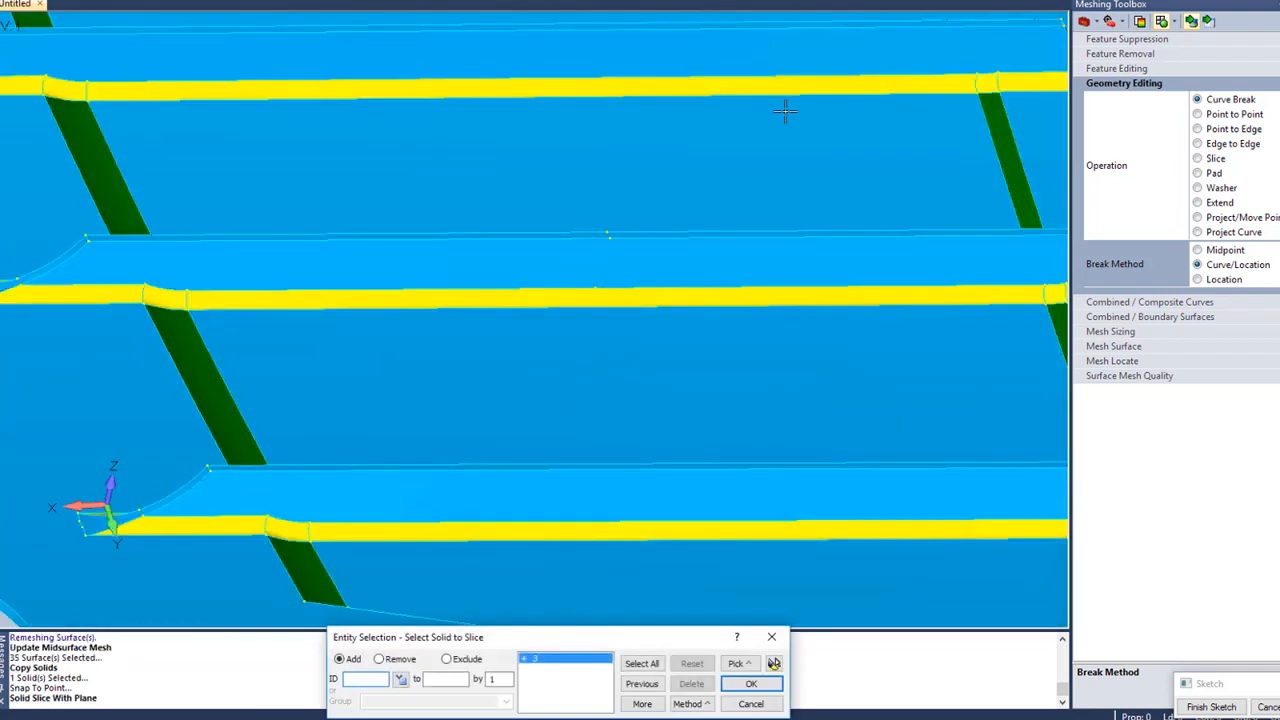
key(Return)
click(601, 231)
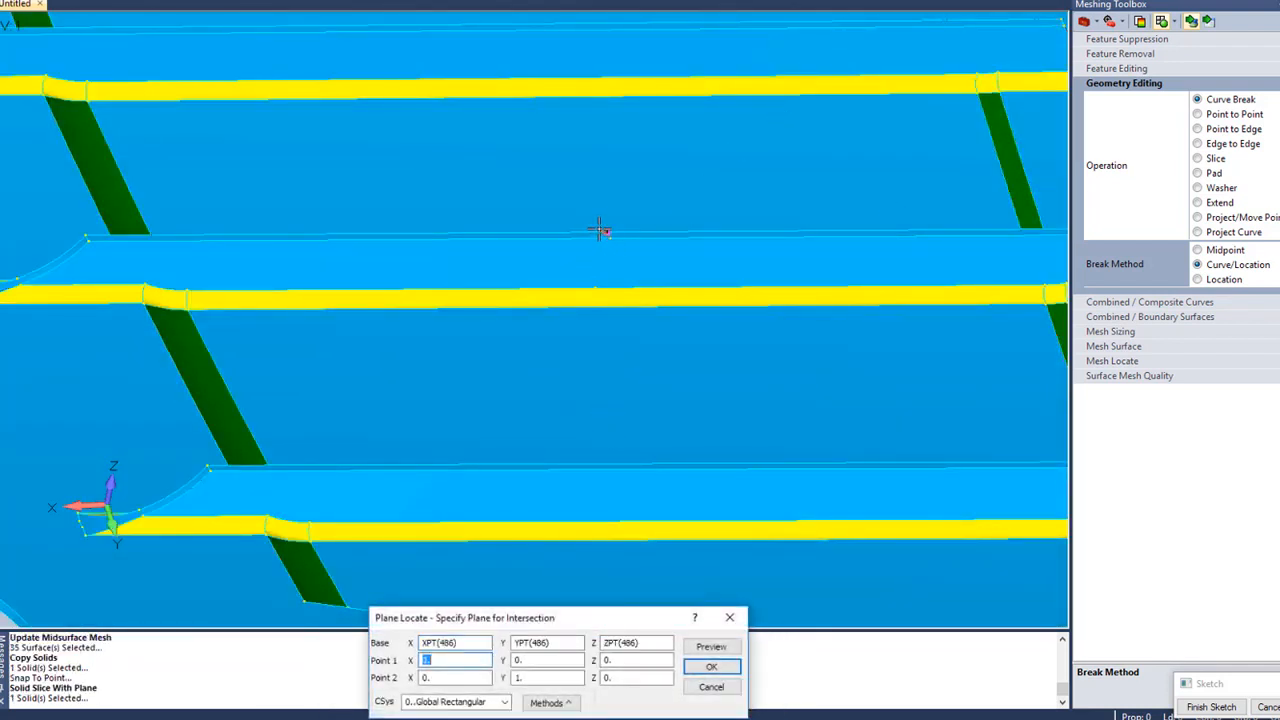
click(598, 231)
key(Return)
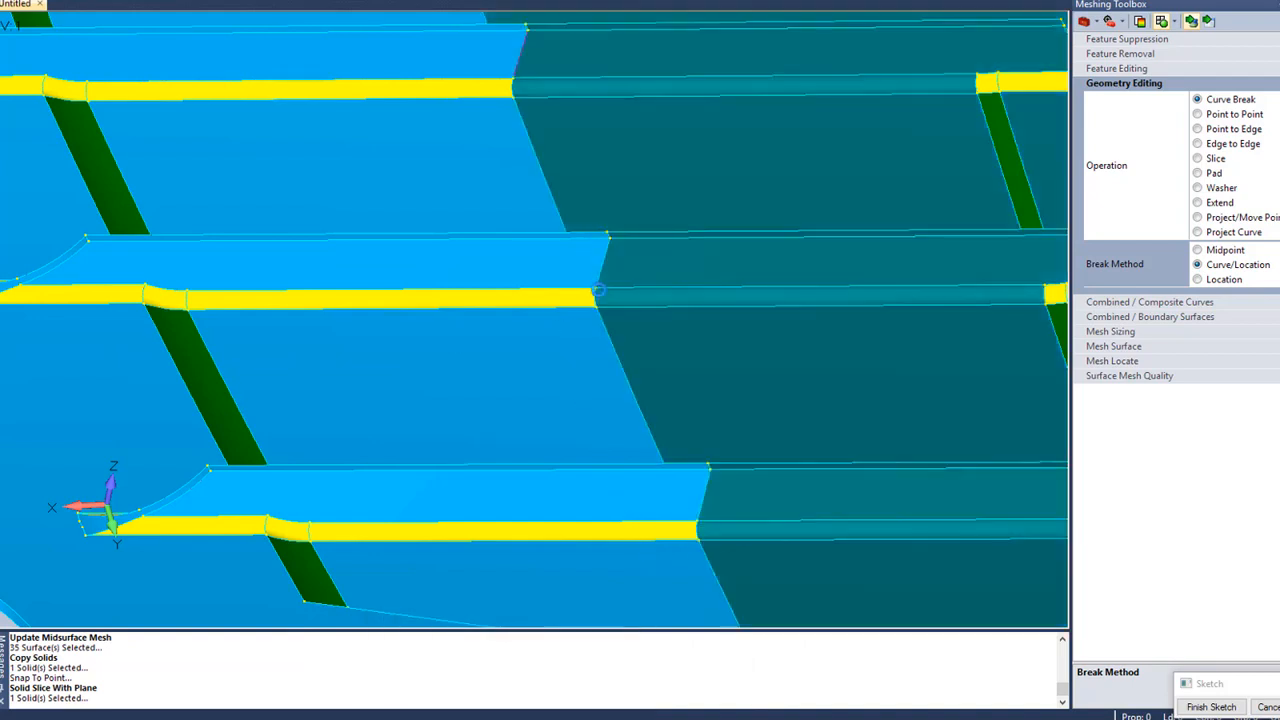
Delete one of the two halves of the sliced panel solid
scroll(559, 318, down, 5)
middle_drag(620, 360, 398, 260)
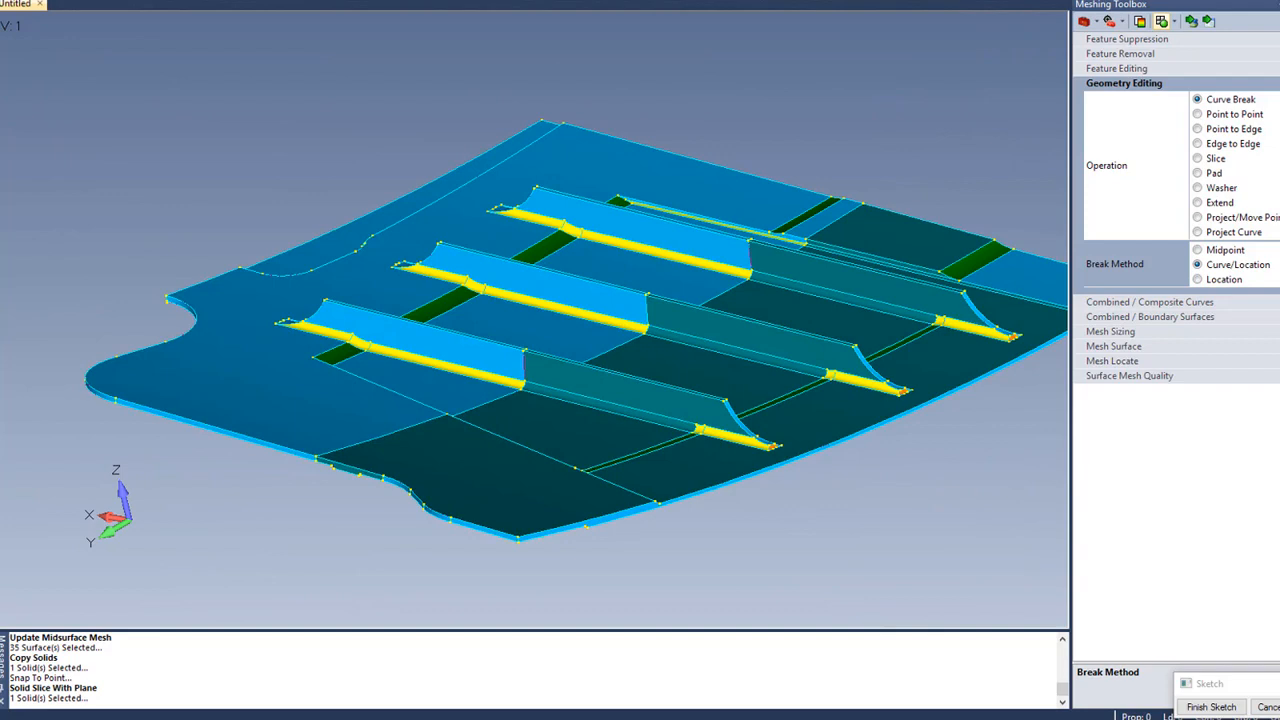
right_click(1, 104)
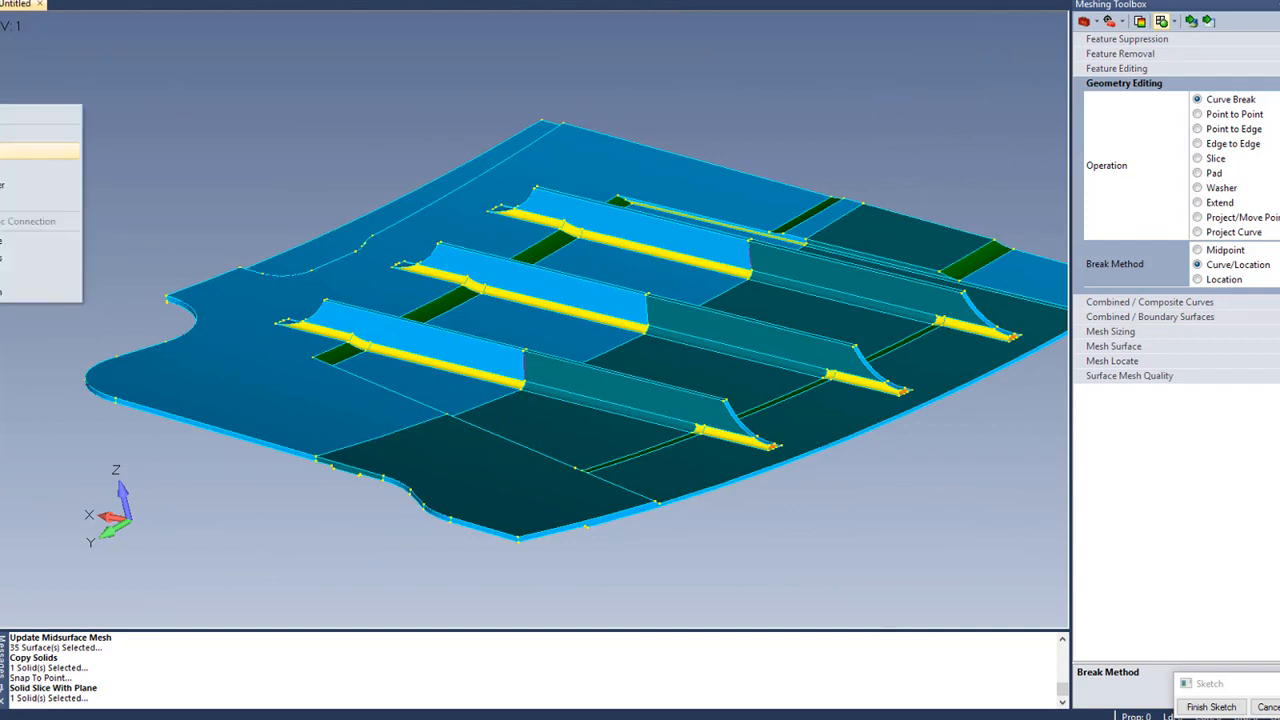
click(15, 166)
Split the cut face beneath a stiffener with Point to Edge lines from both fillet ends to the panel's lower edge
middle_drag(612, 343, 422, 332)
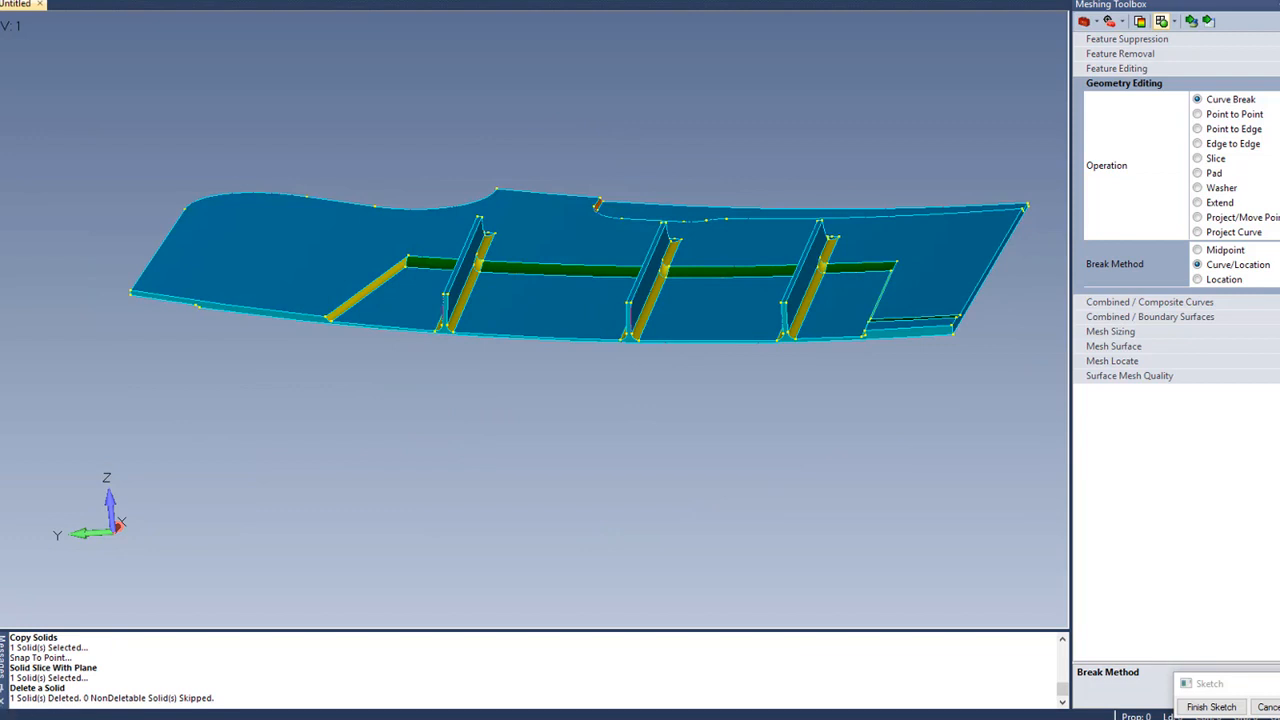
key(F7)
click(602, 290)
click(661, 358)
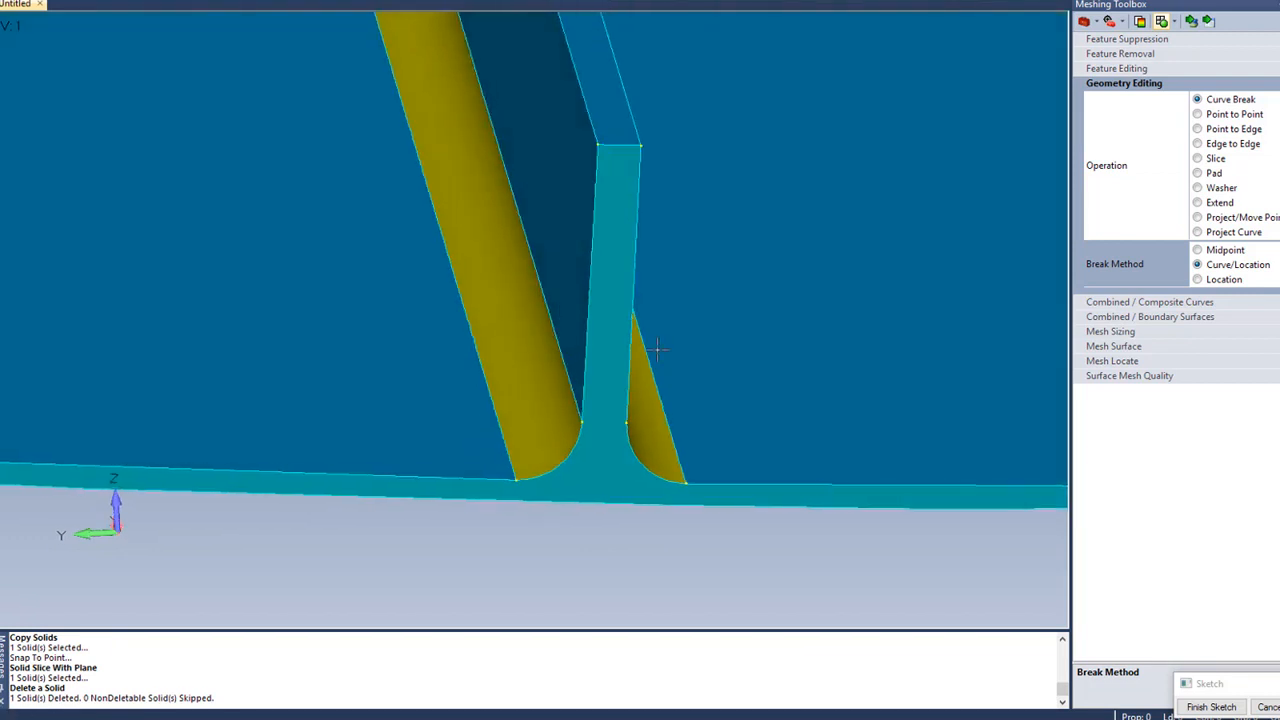
click(1230, 128)
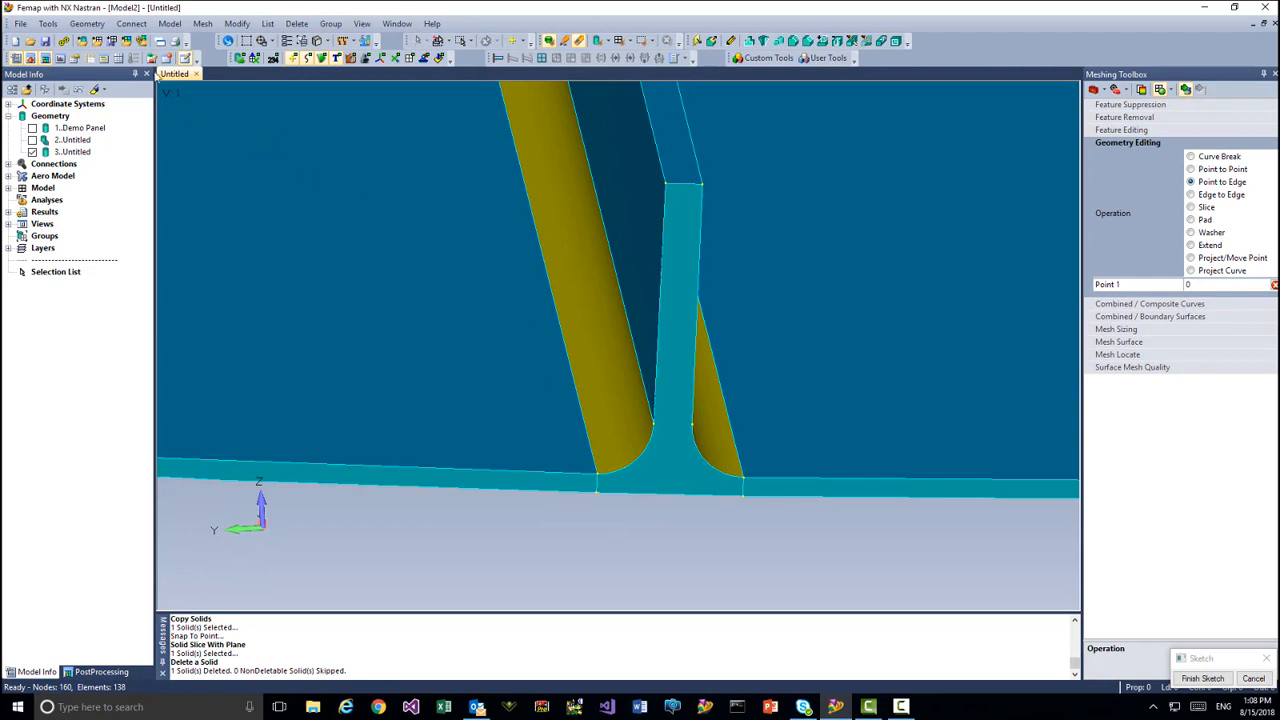
Copy the stiffener cross-section surface from the cut face as a single copy in the same location
click(87, 23)
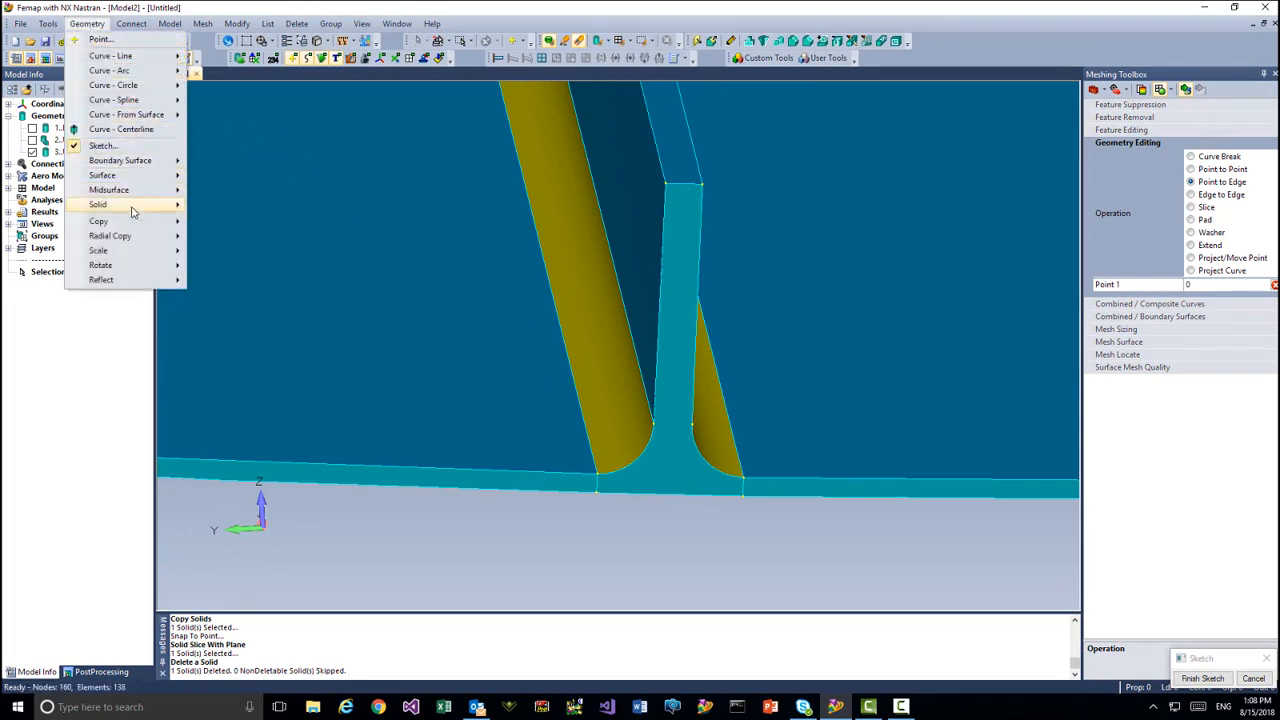
mouse_move(131, 220)
click(244, 251)
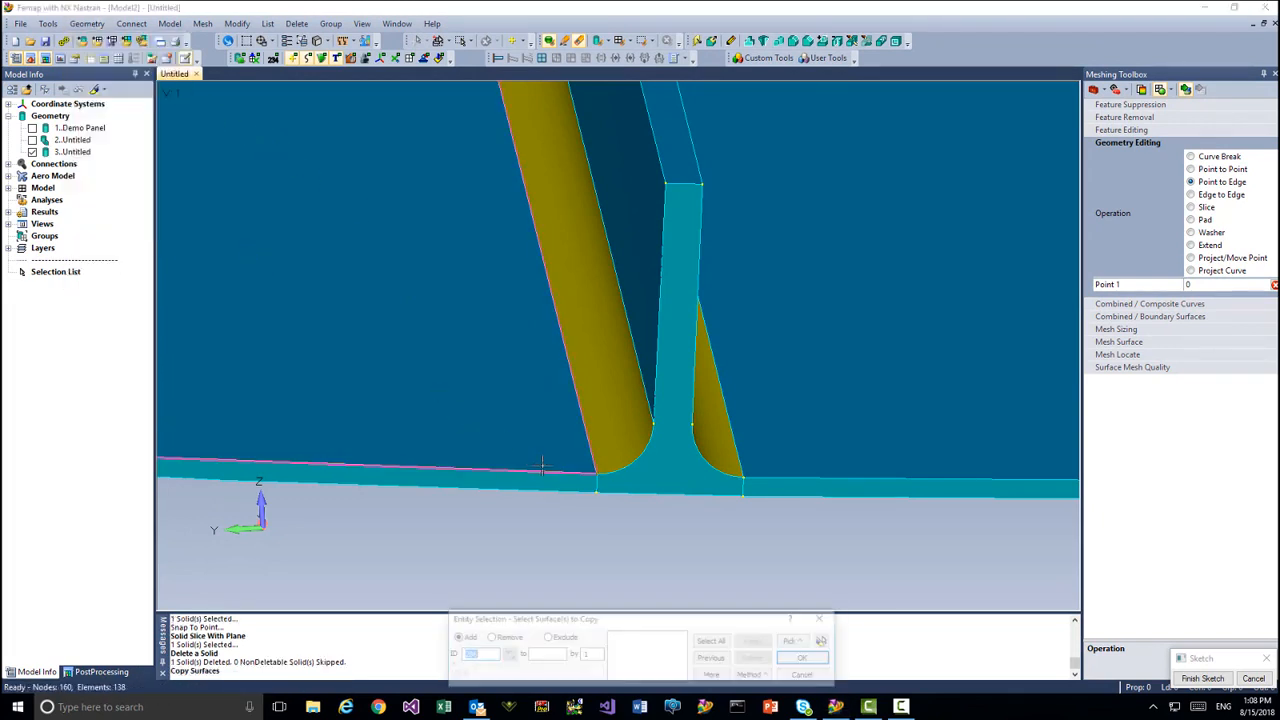
key(Return)
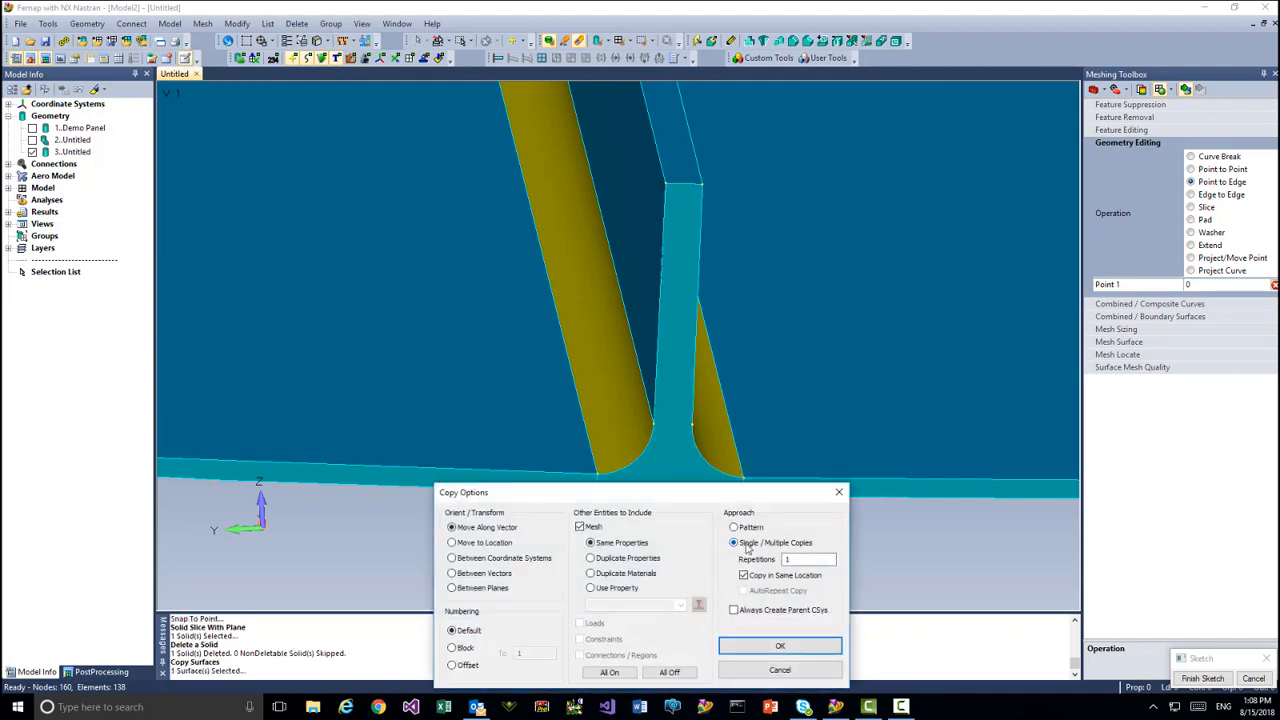
click(779, 646)
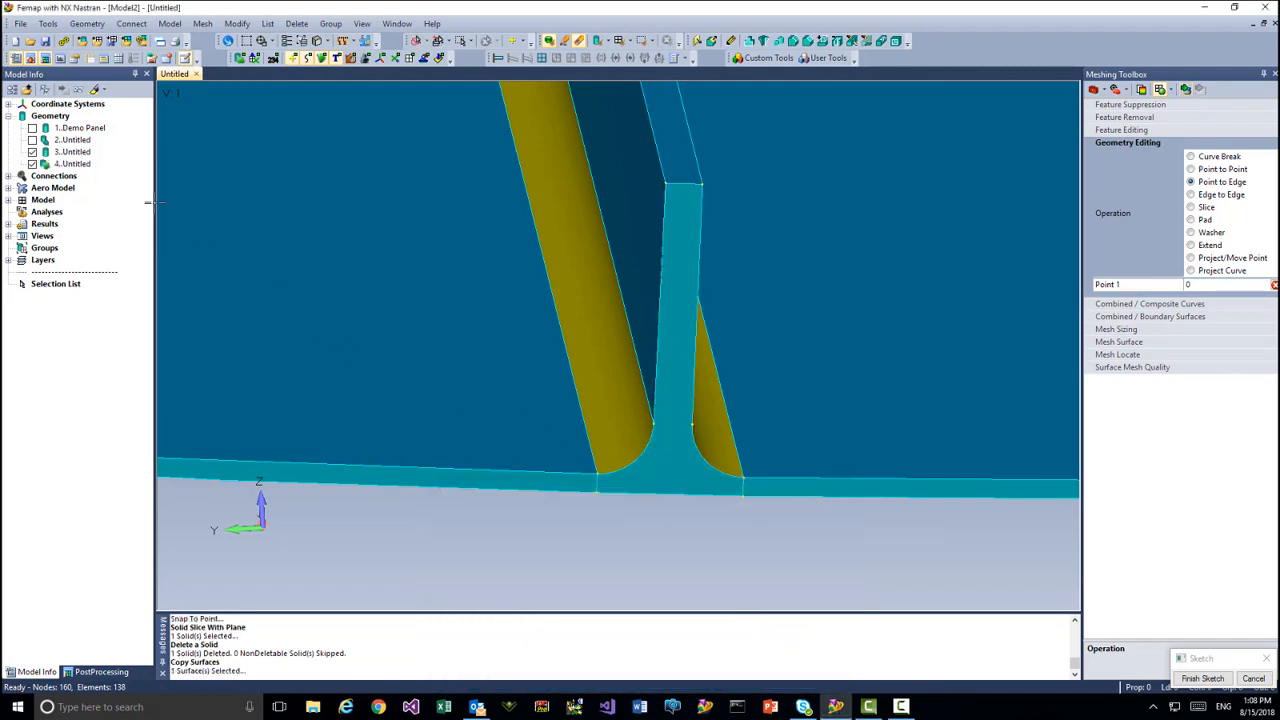
Delete the remaining half of the sliced panel solid, leaving the copied cross-section surface
click(70, 152)
right_click(70, 152)
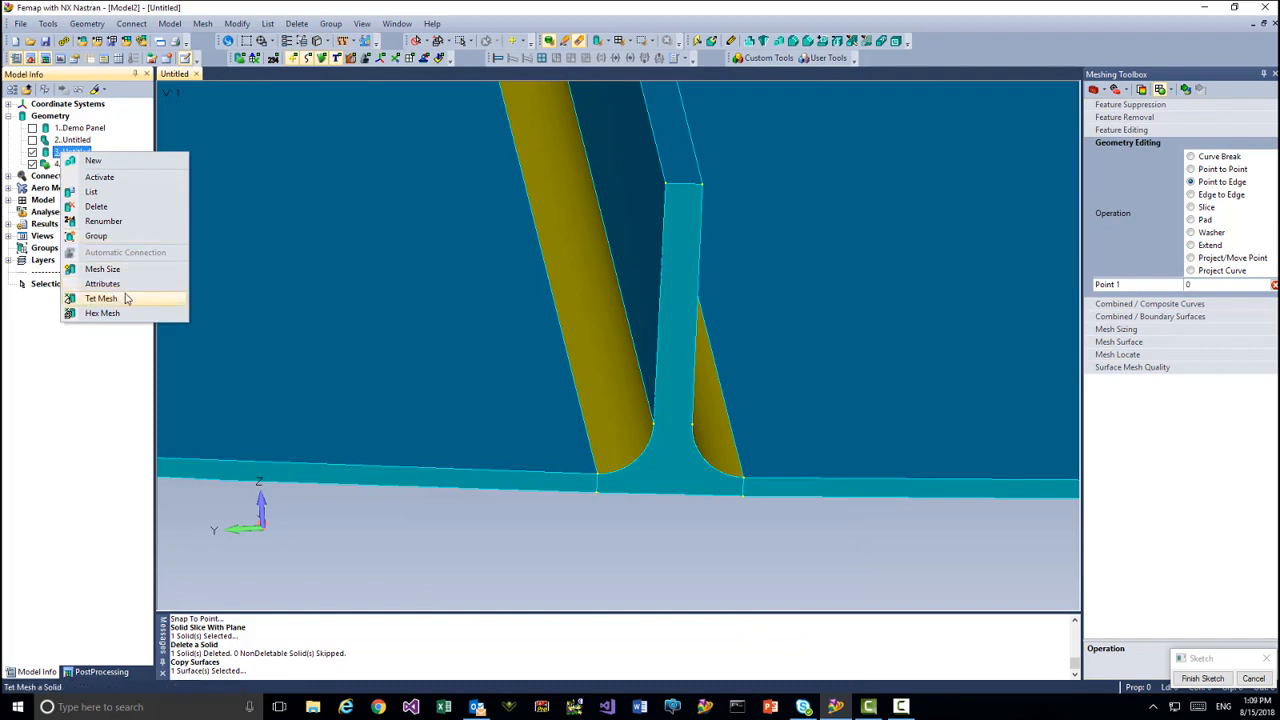
click(96, 206)
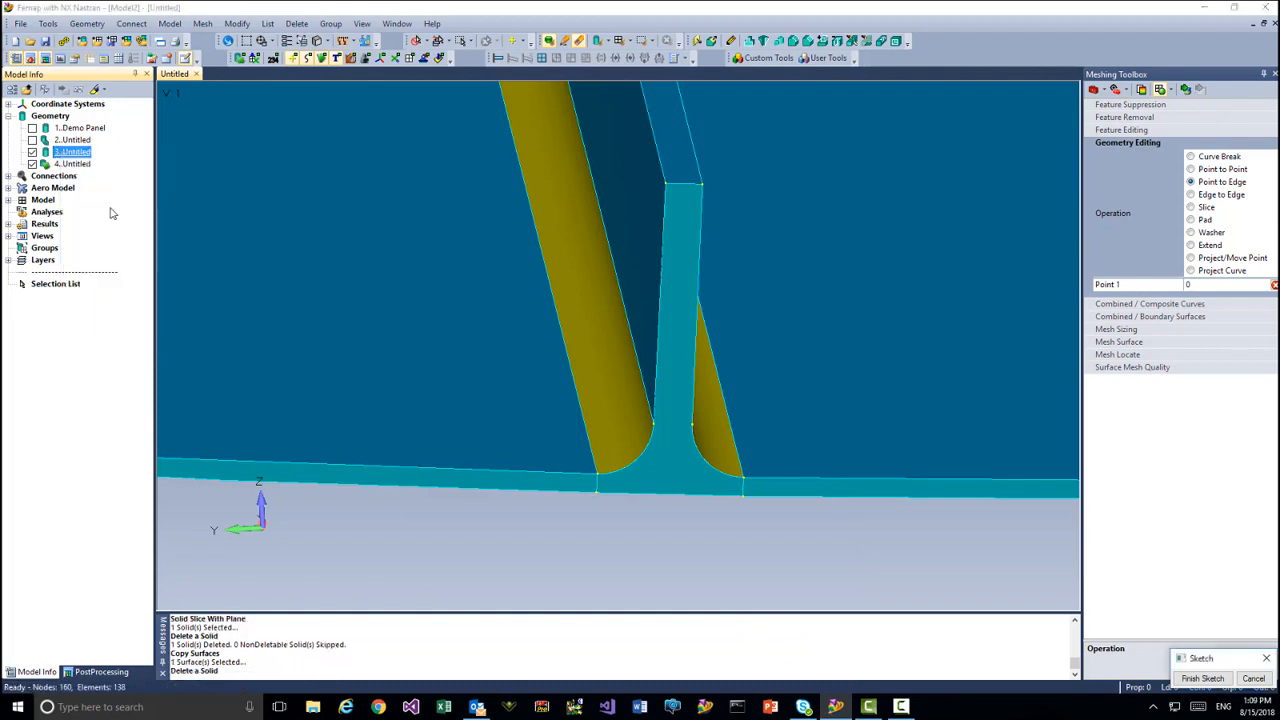
scroll(424, 299, down, 1)
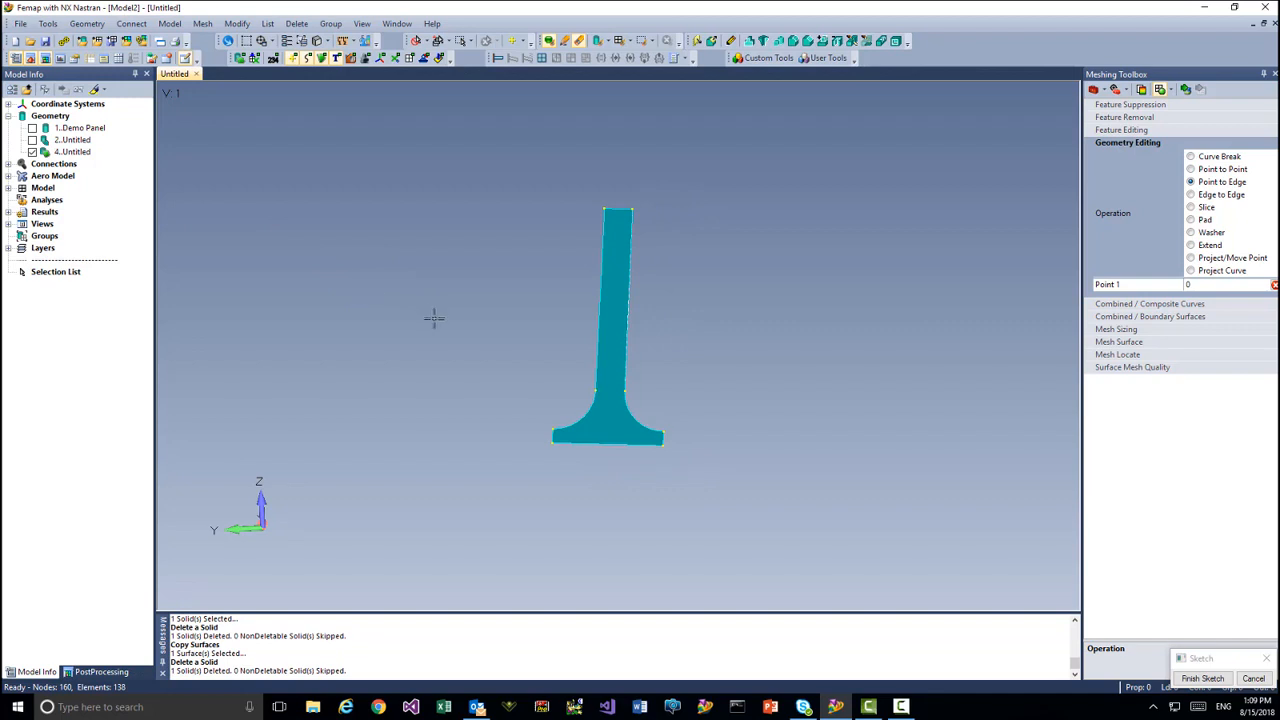
middle_drag(434, 318, 467, 311)
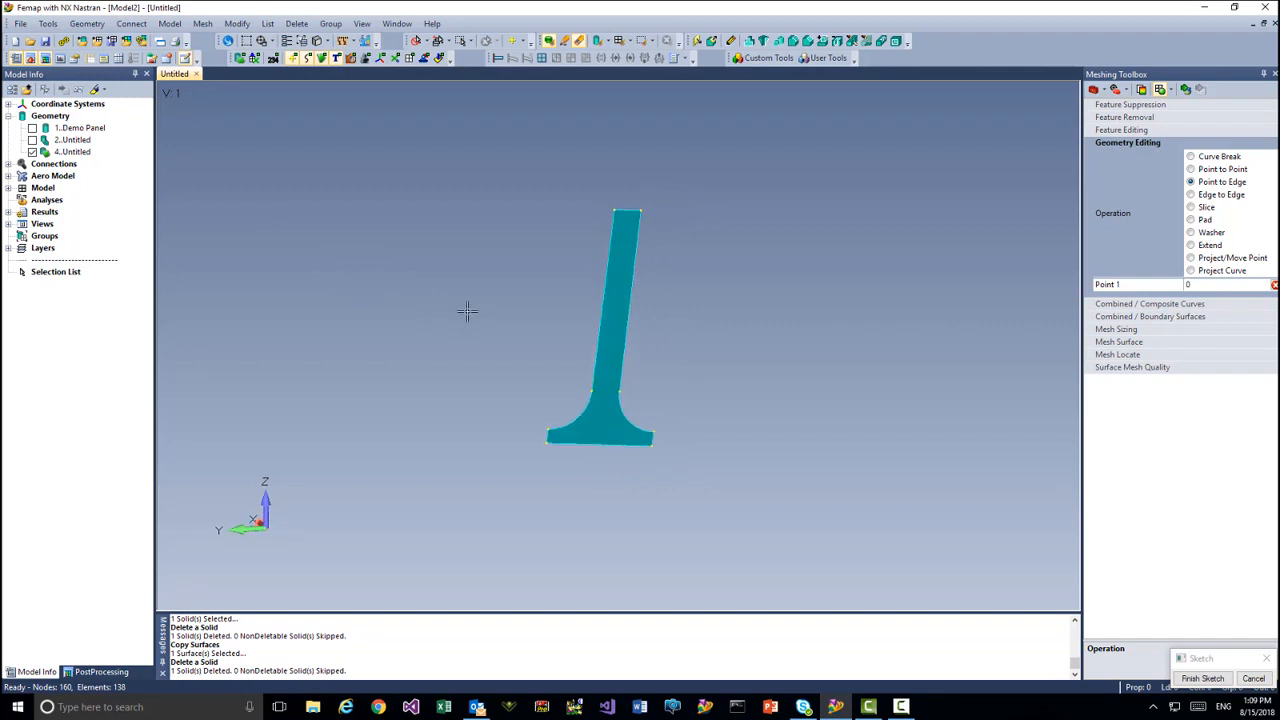
Display the midsurface body together with the copied cross-section surface, keeping the original Demo Panel solid hidden
click(33, 130)
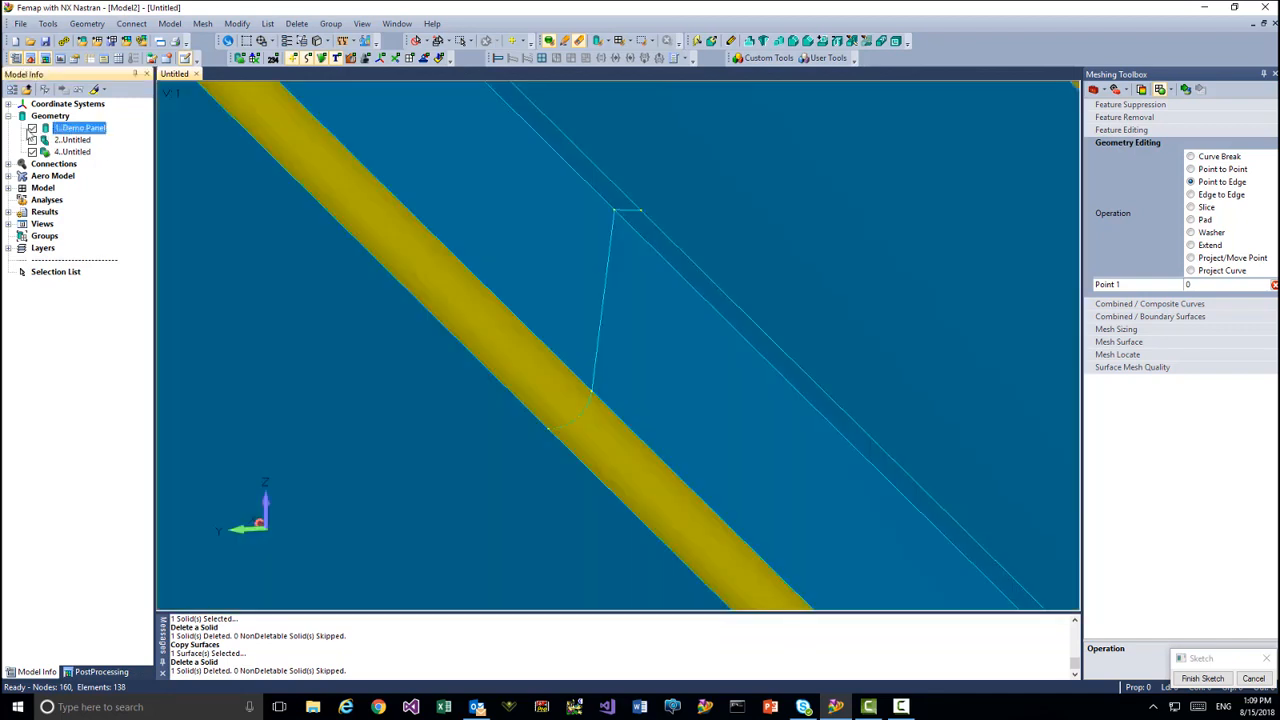
click(32, 129)
click(33, 141)
mouse_move(340, 290)
middle_down()
mouse_move(323, 303)
mouse_move(363, 283)
mouse_move(411, 303)
mouse_move(438, 339)
mouse_move(420, 371)
mouse_move(406, 363)
mouse_move(497, 380)
mouse_move(509, 403)
mouse_move(371, 337)
mouse_move(473, 374)
middle_up()
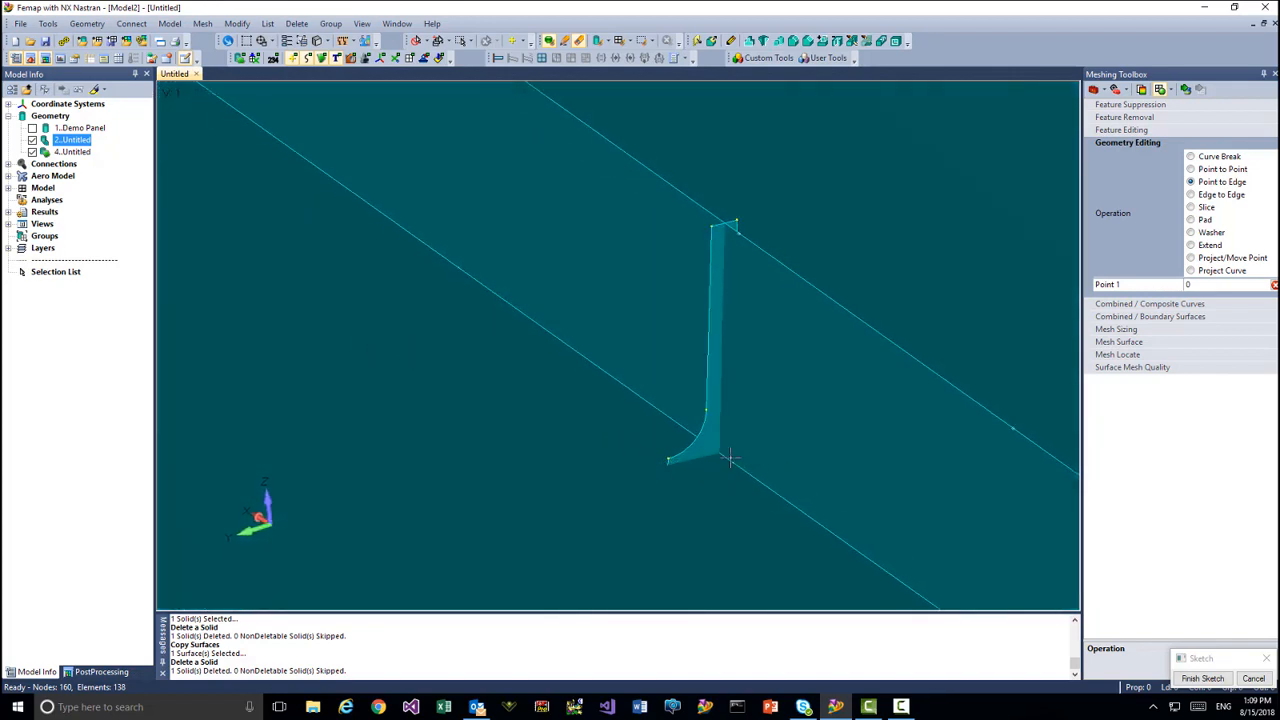
mouse_move(748, 476)
middle_down()
mouse_move(597, 423)
mouse_move(623, 414)
mouse_move(663, 429)
mouse_move(638, 430)
middle_up()
Create a point by Intersect - Curve/Surface where the midsurface stiffener's base curve crosses the section surface, and hide the midsurface
click(87, 23)
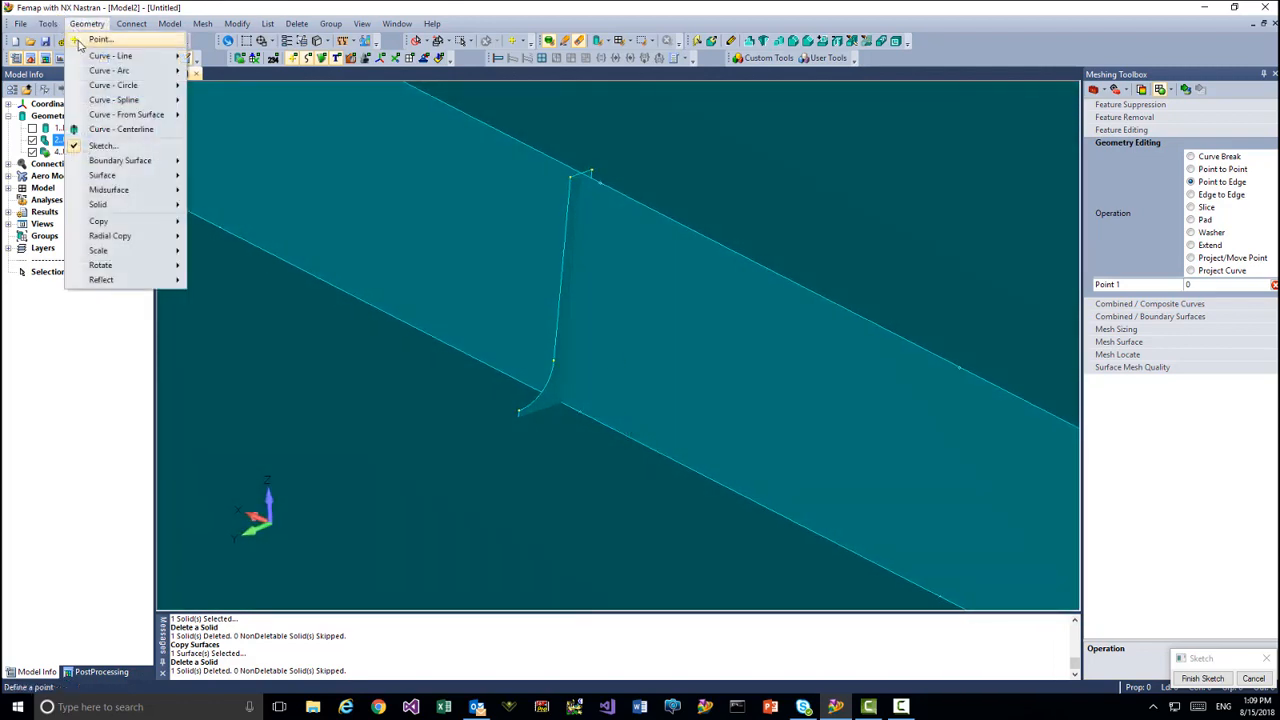
click(95, 36)
click(730, 675)
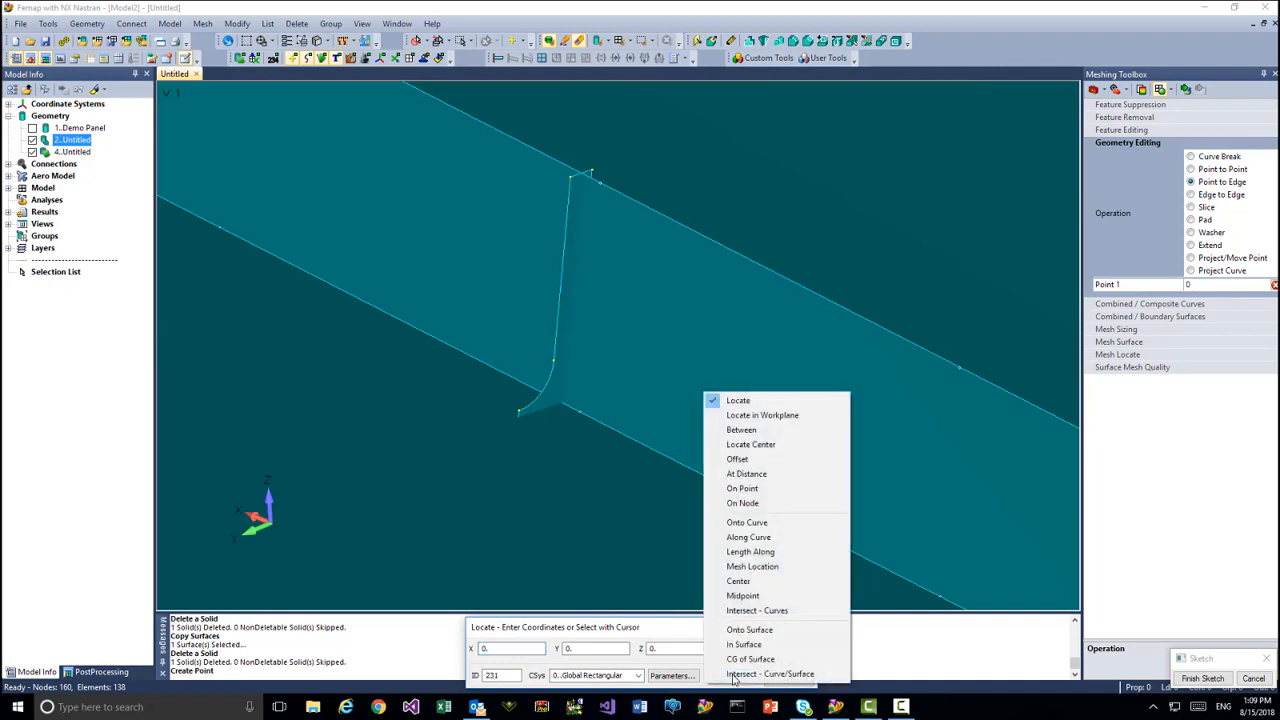
click(735, 673)
click(578, 372)
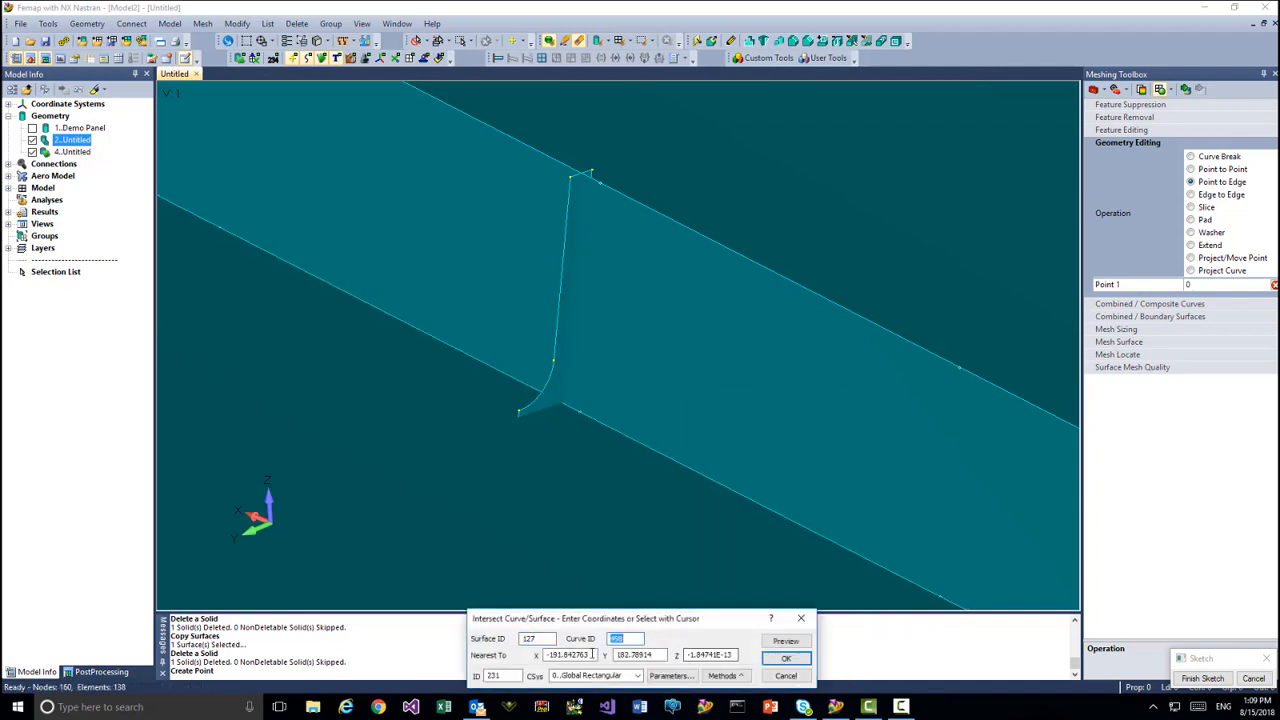
click(542, 638)
click(549, 391)
click(637, 440)
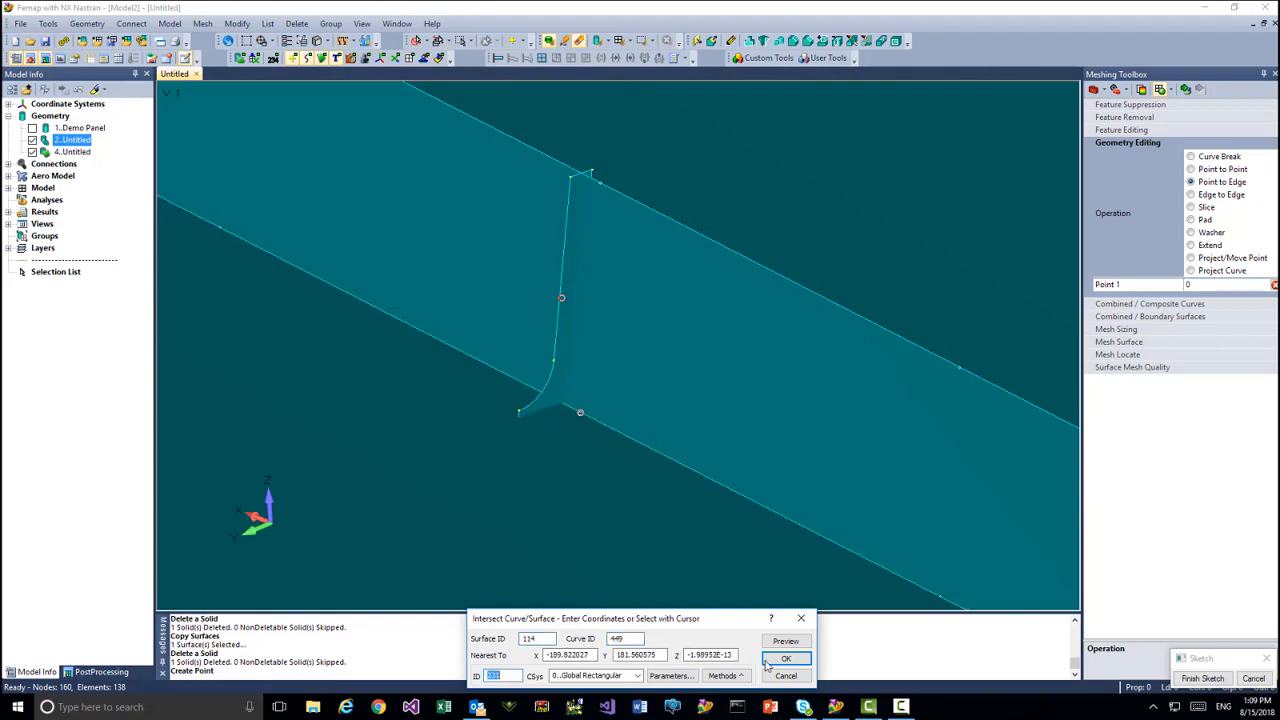
click(786, 659)
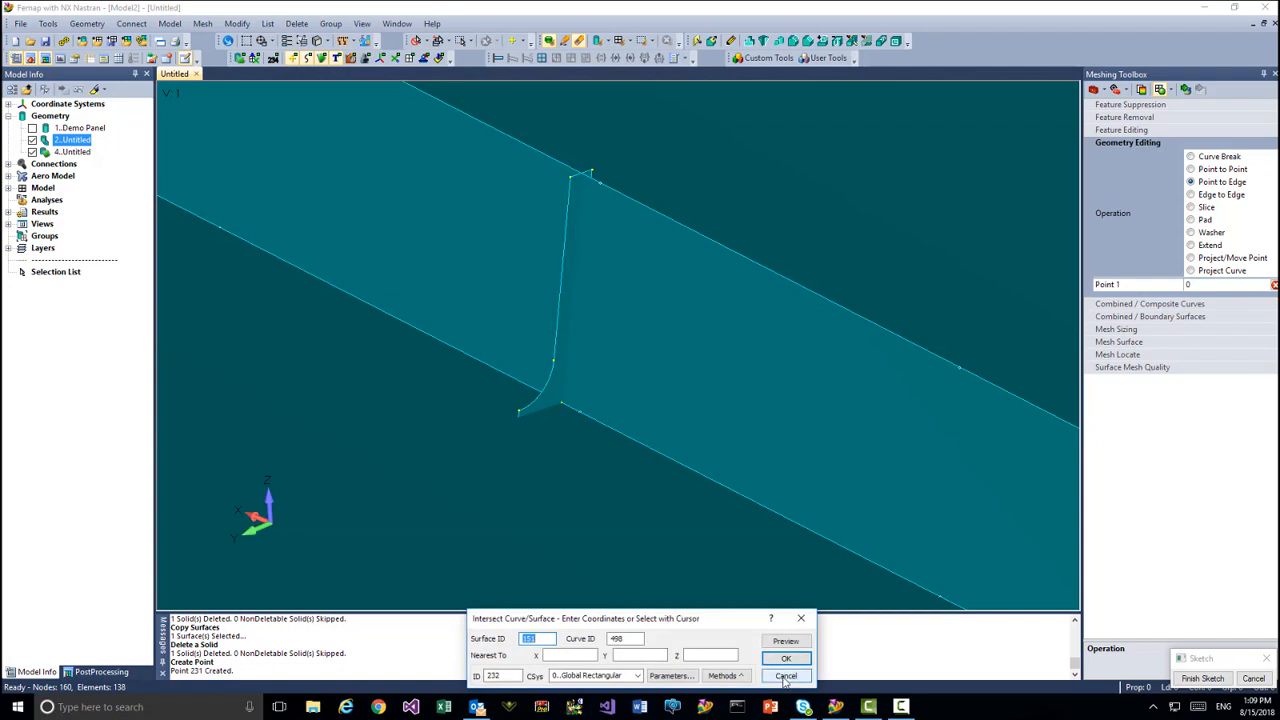
click(786, 676)
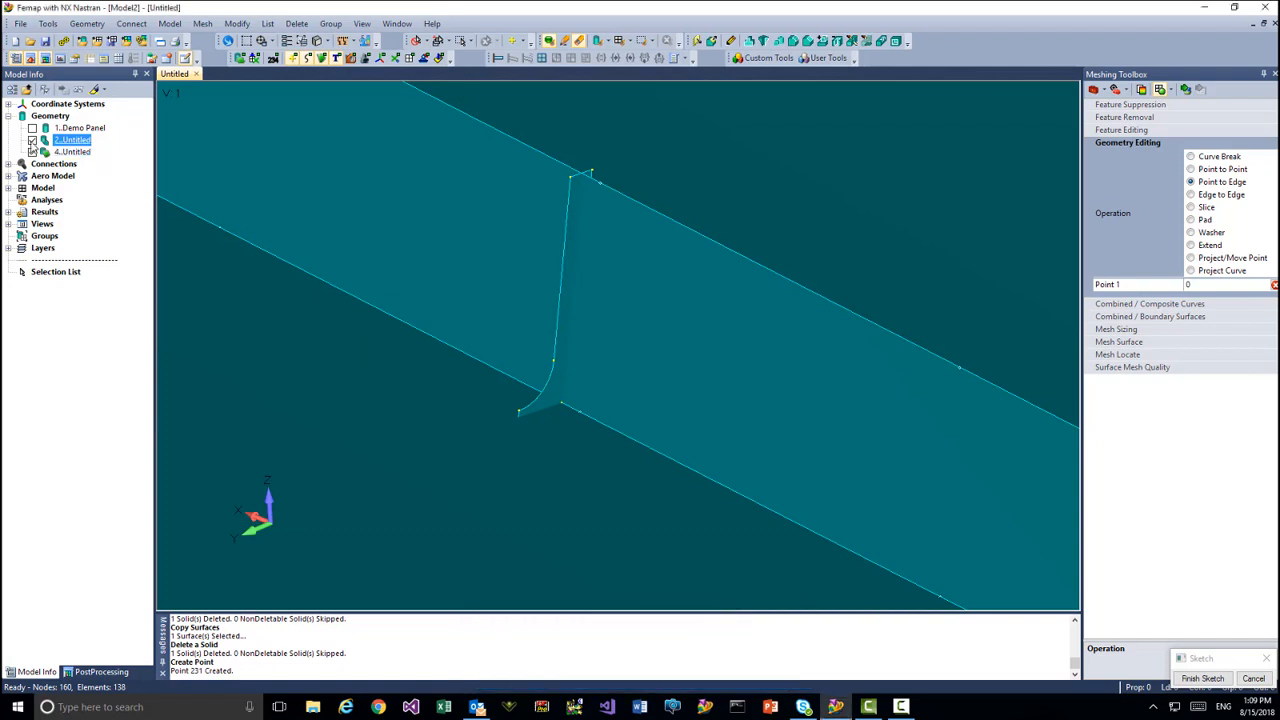
click(32, 140)
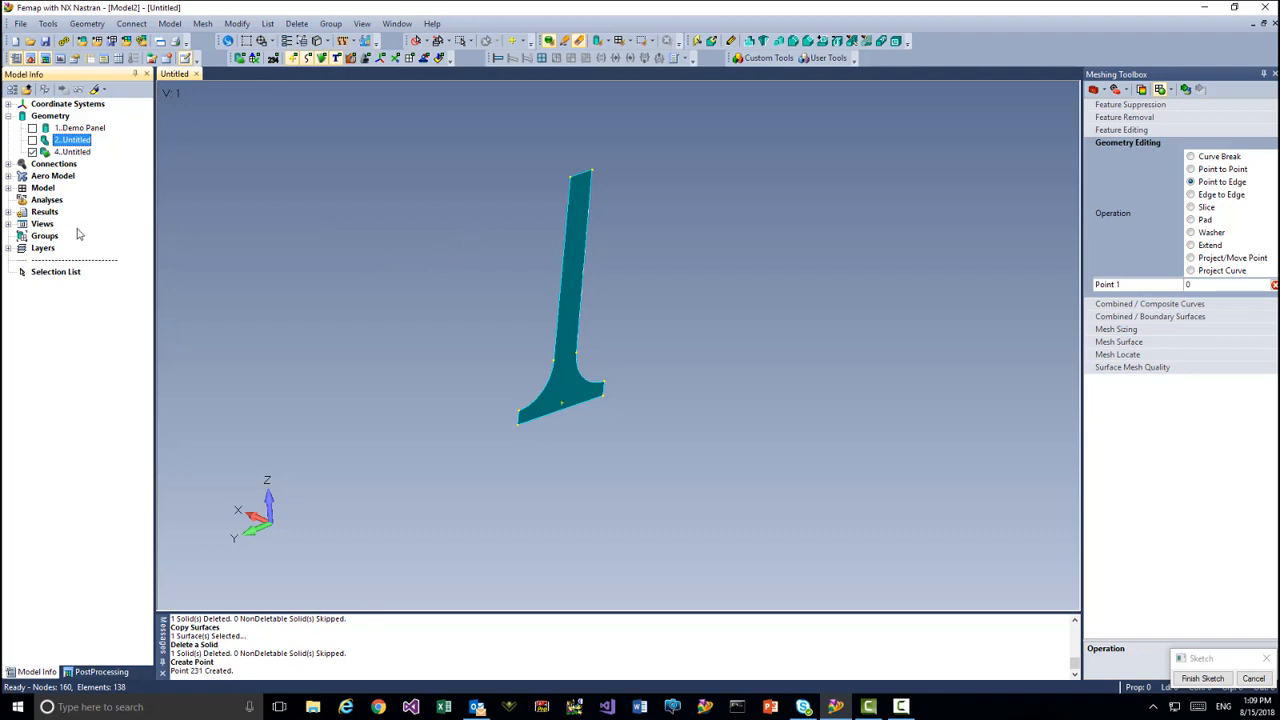
Start a new property using the 7050-T651 Al Plate material and set its element type to Beam
click(8, 188)
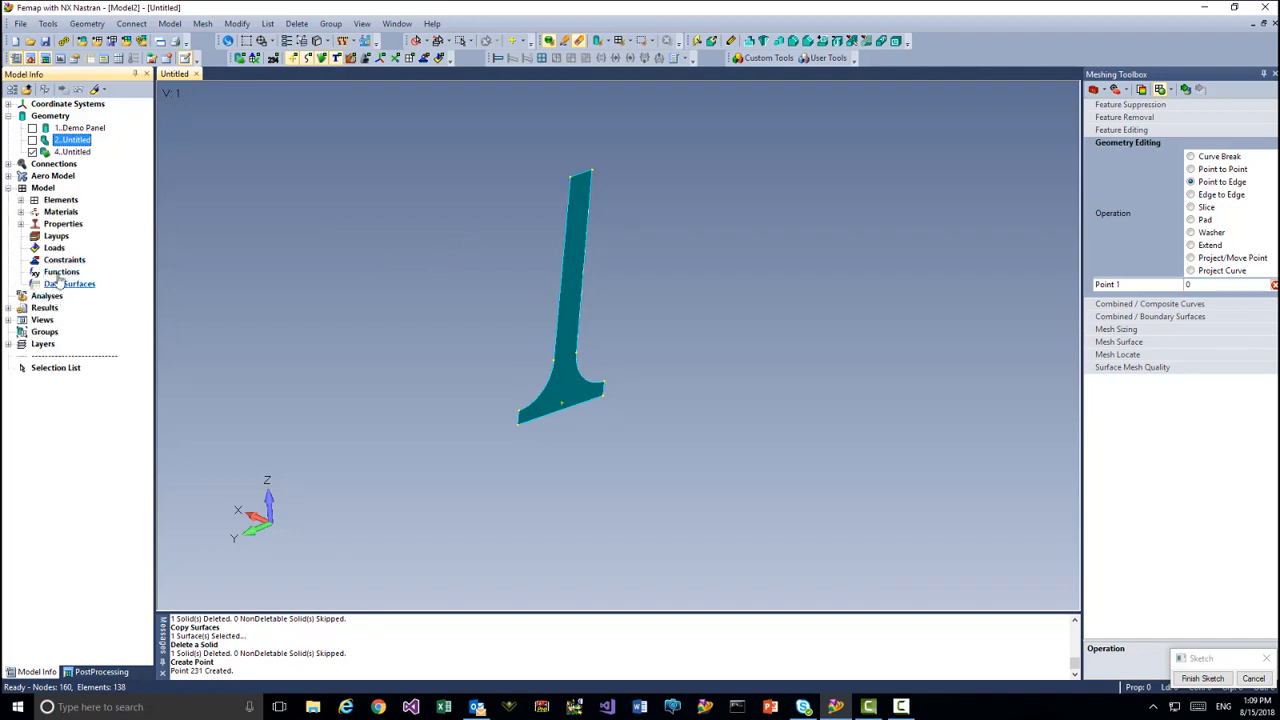
click(62, 224)
click(21, 226)
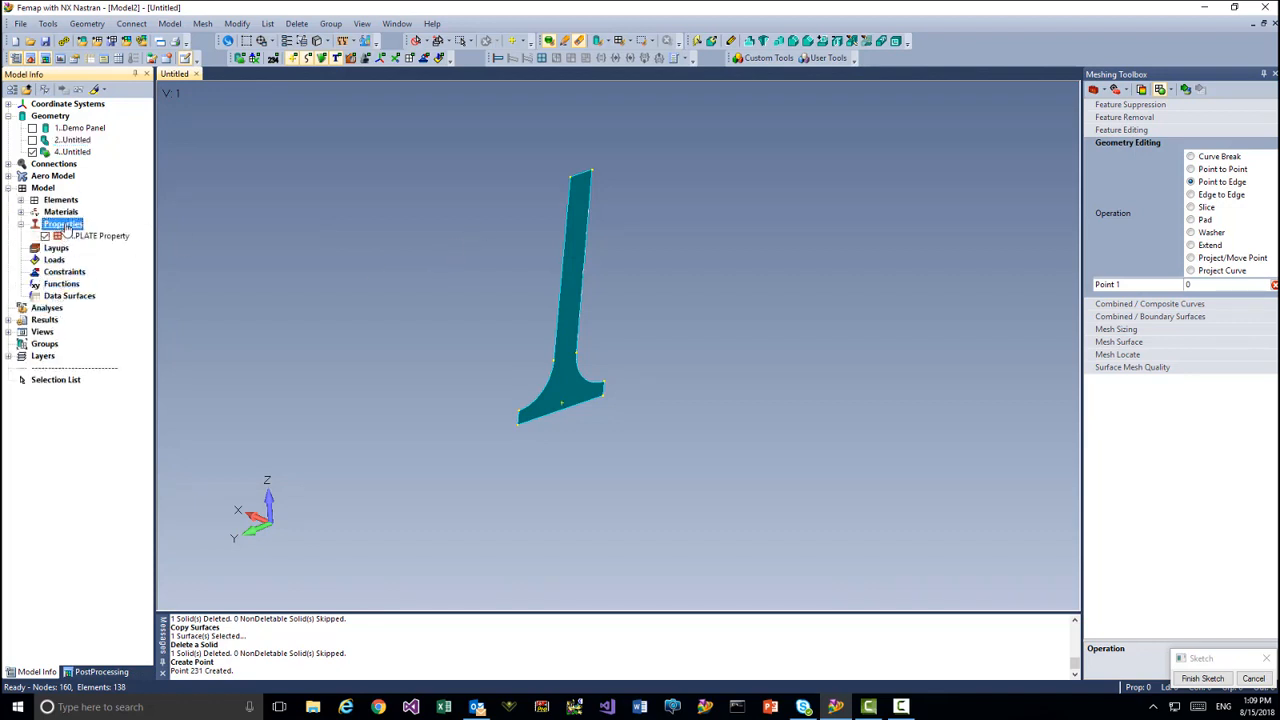
right_click(64, 224)
click(93, 230)
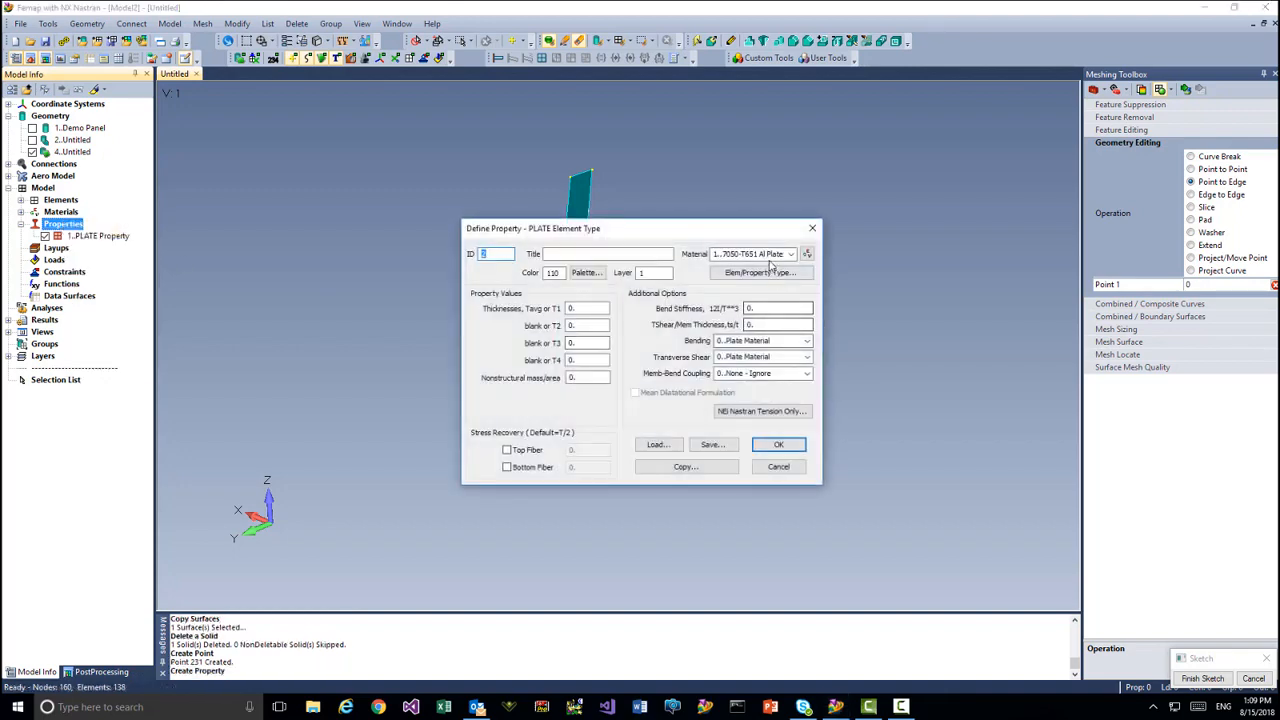
click(760, 273)
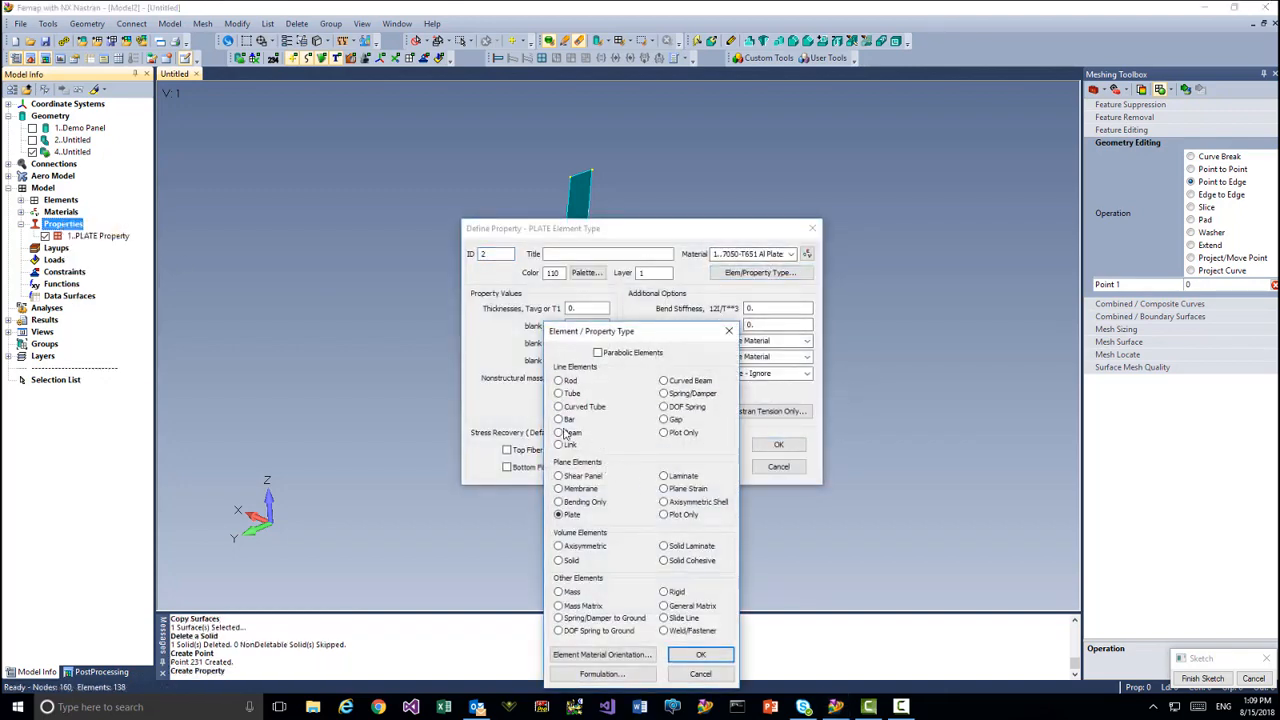
click(690, 654)
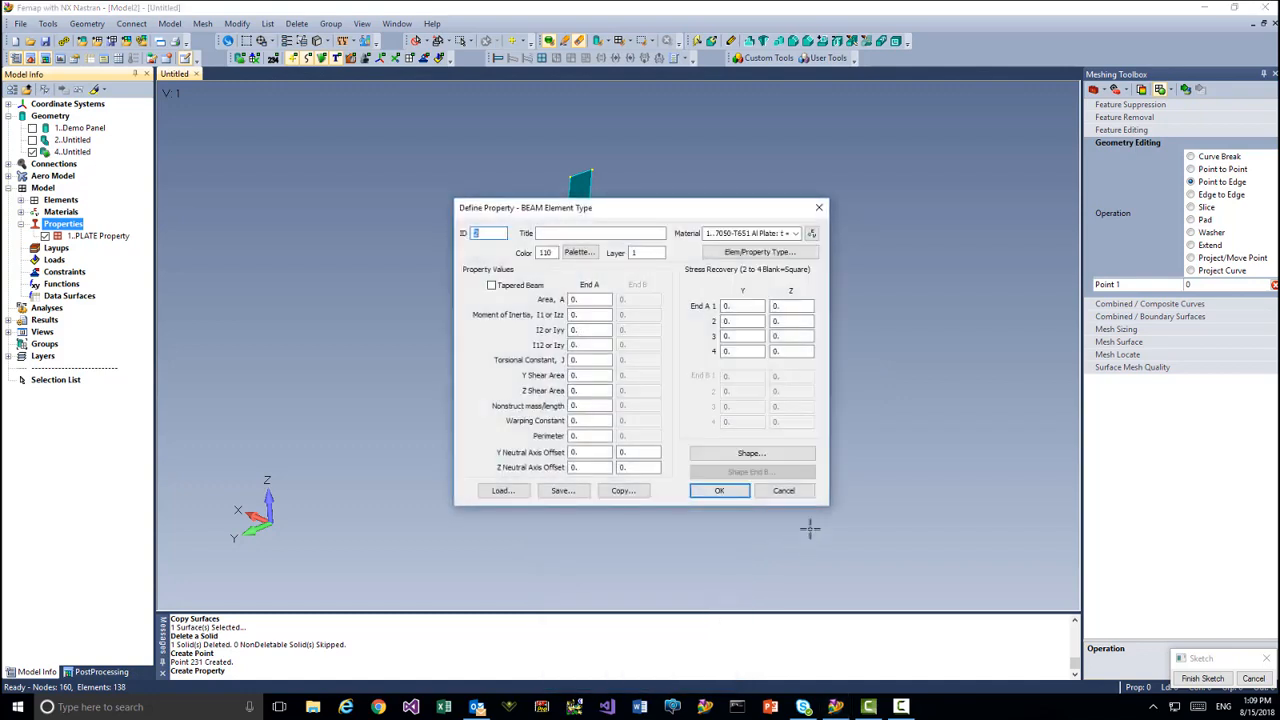
drag(700, 217, 409, 209)
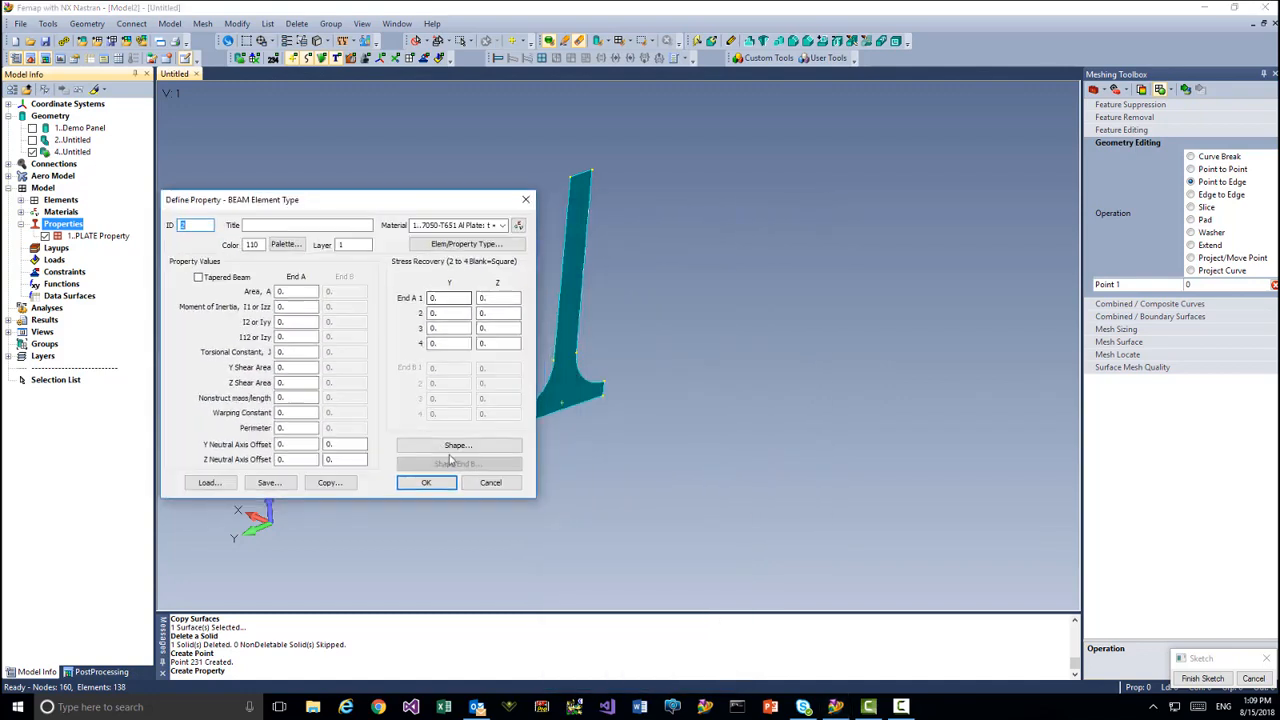
Set the beam shape to General Section and base it on the stiffener cross-section surface with a reference point
click(455, 448)
click(831, 221)
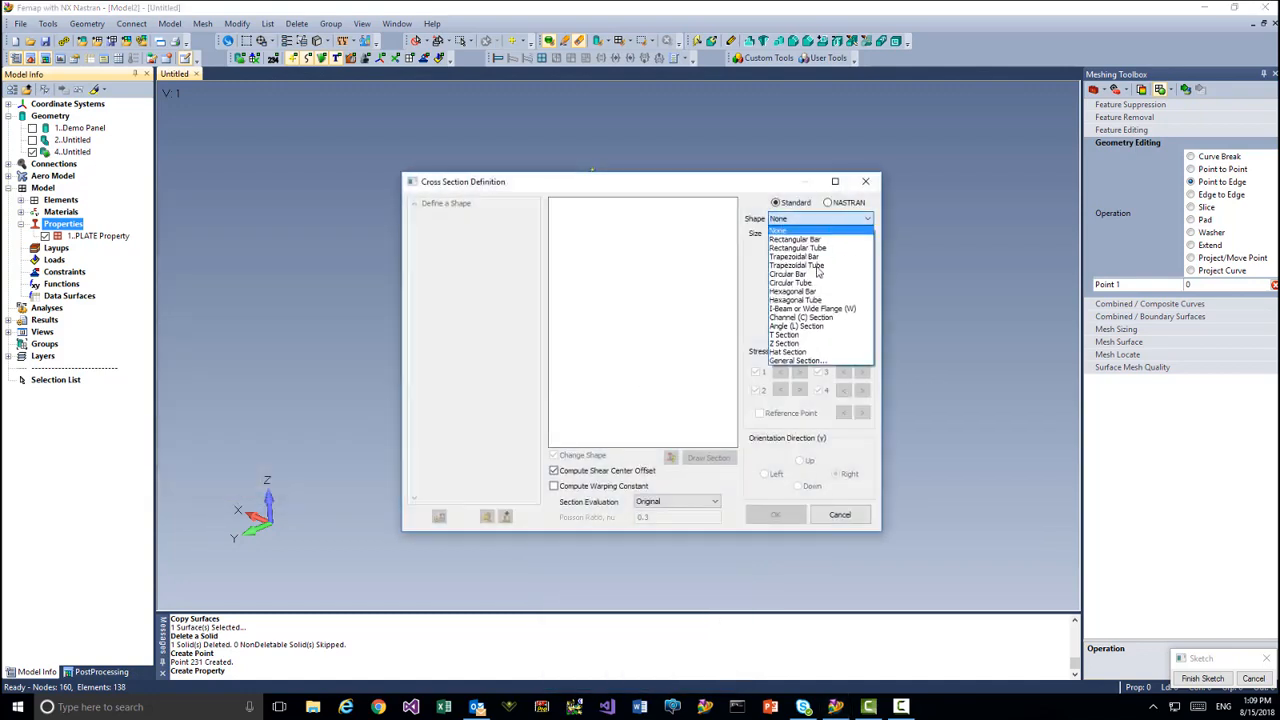
click(800, 360)
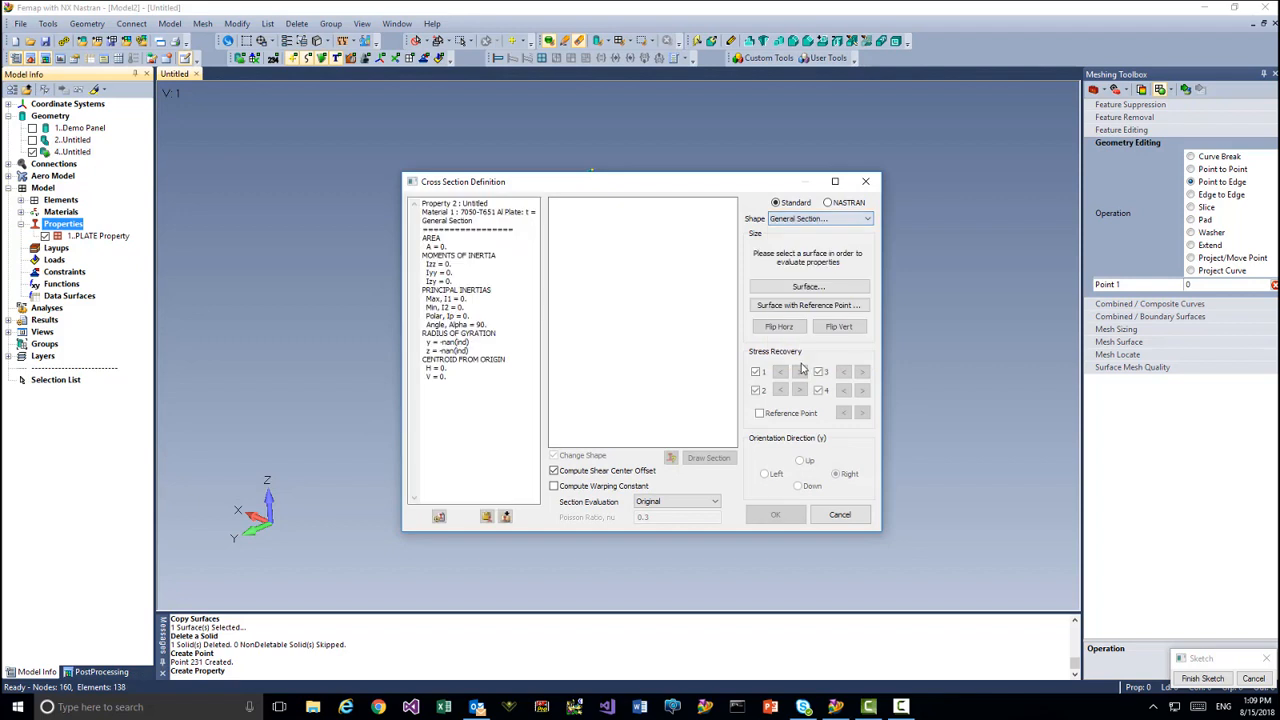
click(798, 306)
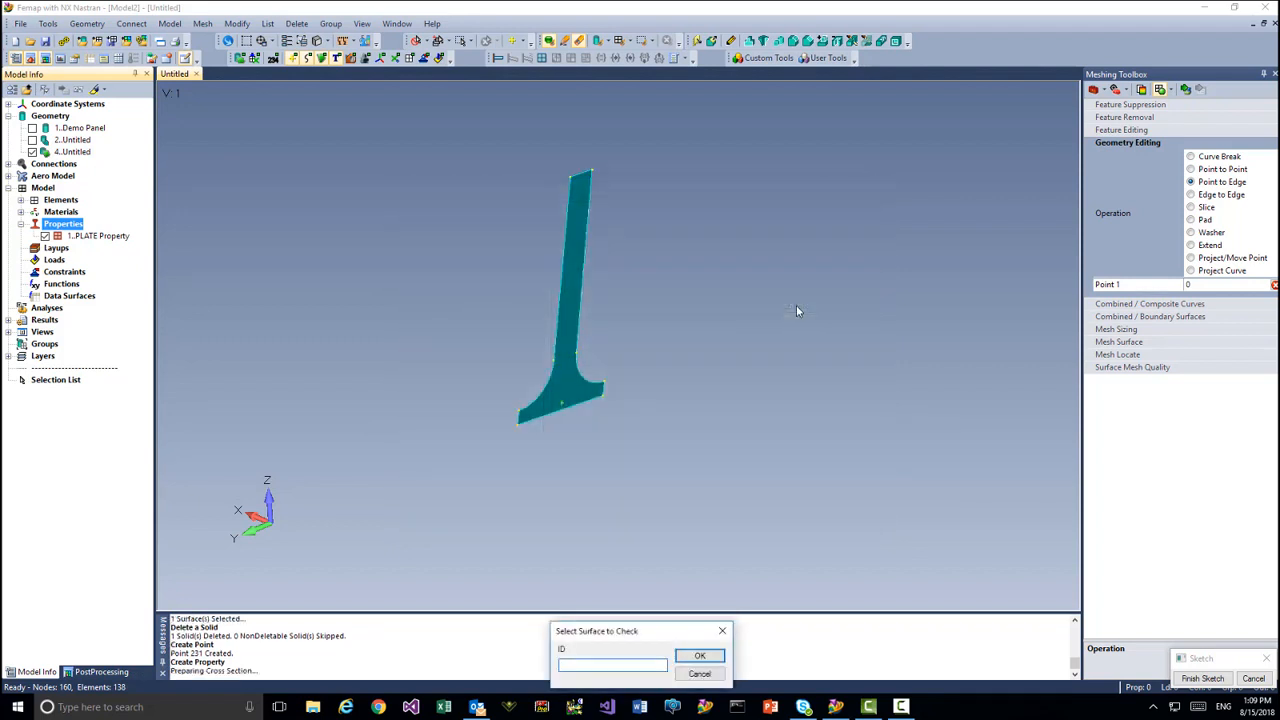
click(575, 318)
click(698, 657)
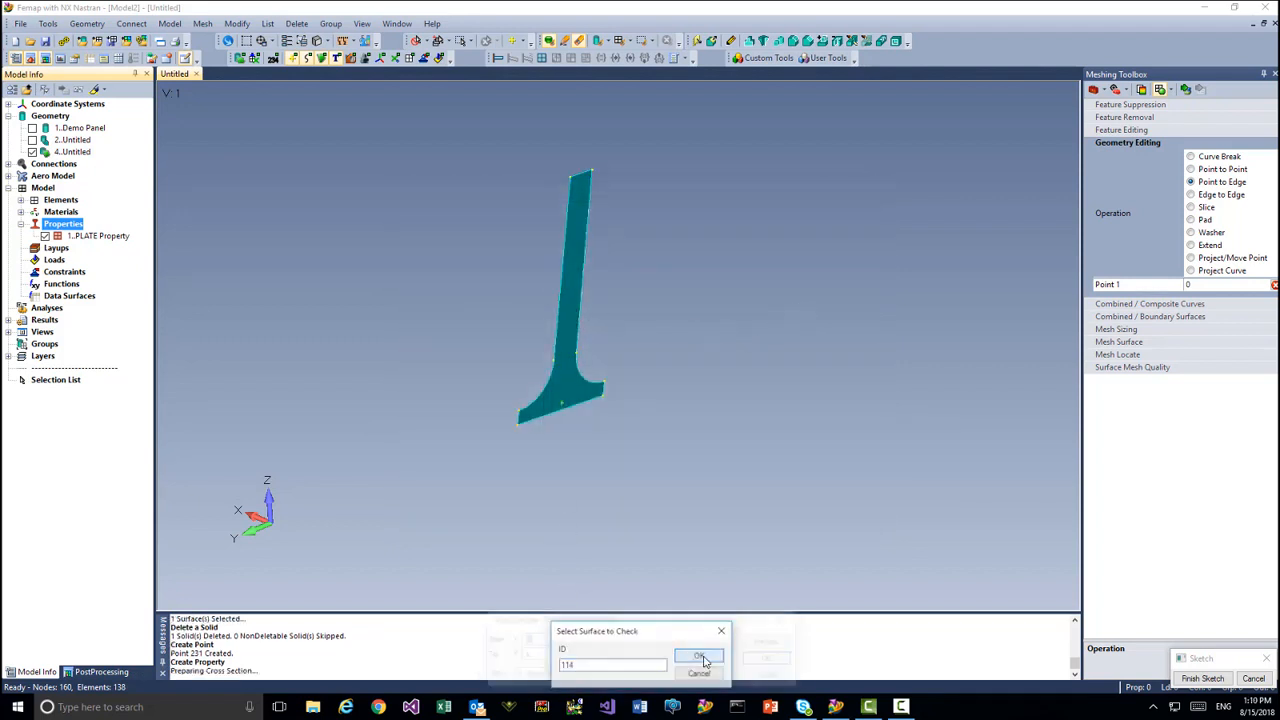
Align the section Y axis from the fillet's upper end to the web's top corner, and locate the reference point at the base intersection point
click(553, 360)
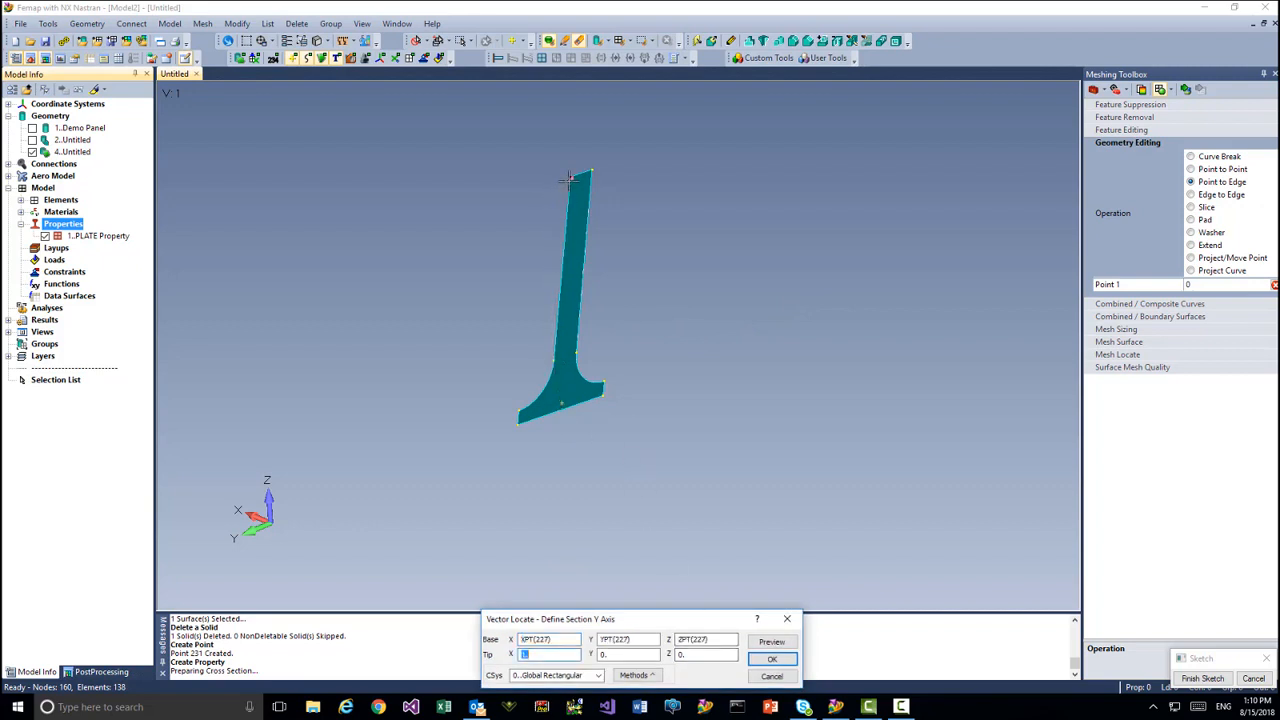
double_click(569, 181)
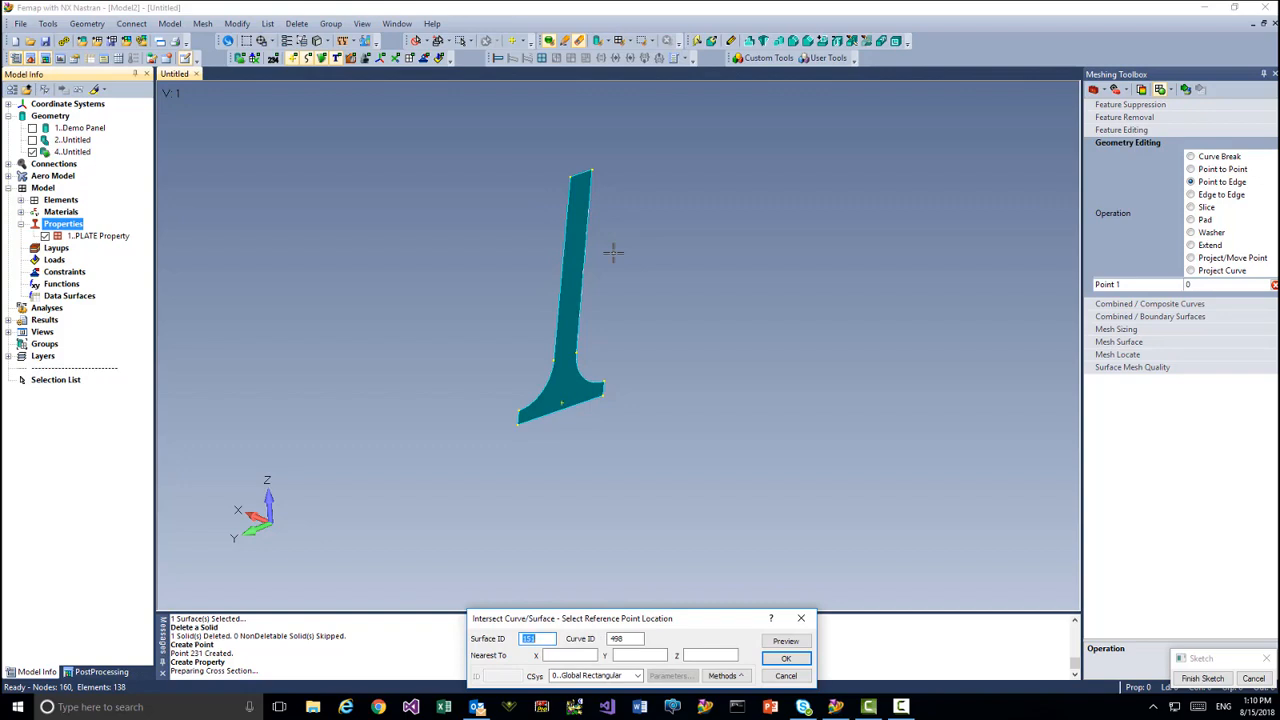
click(723, 676)
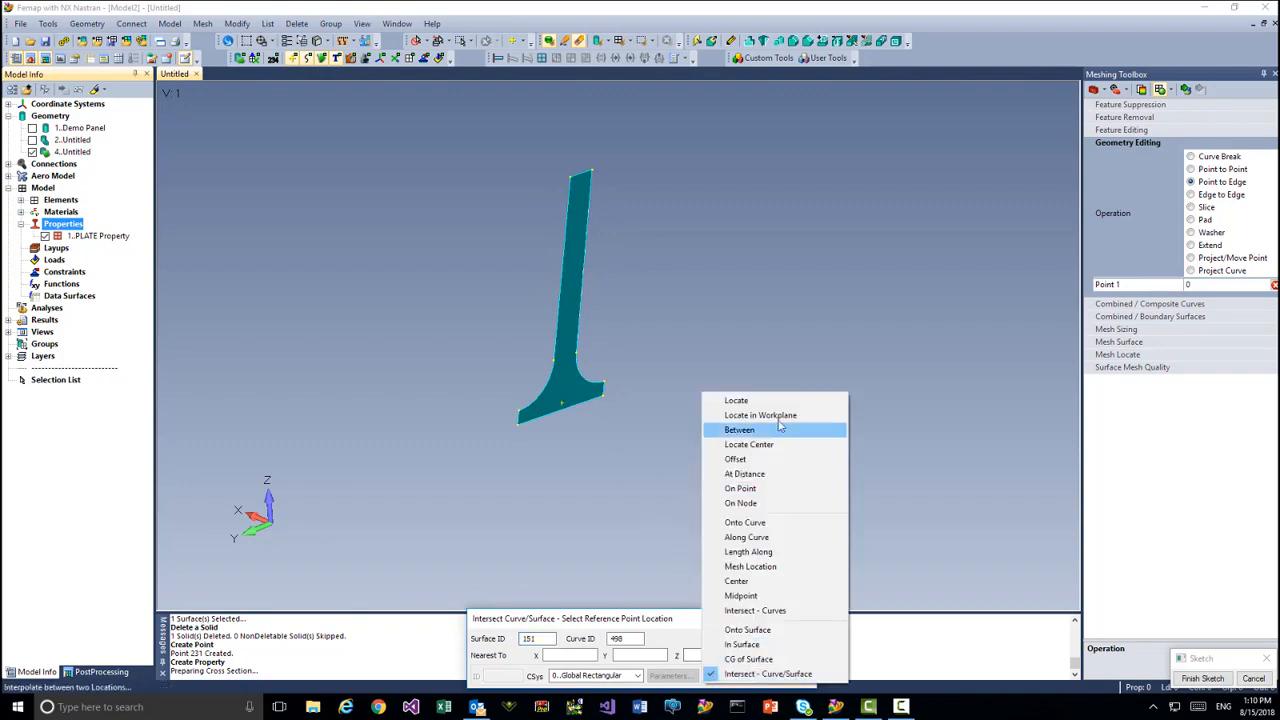
click(715, 397)
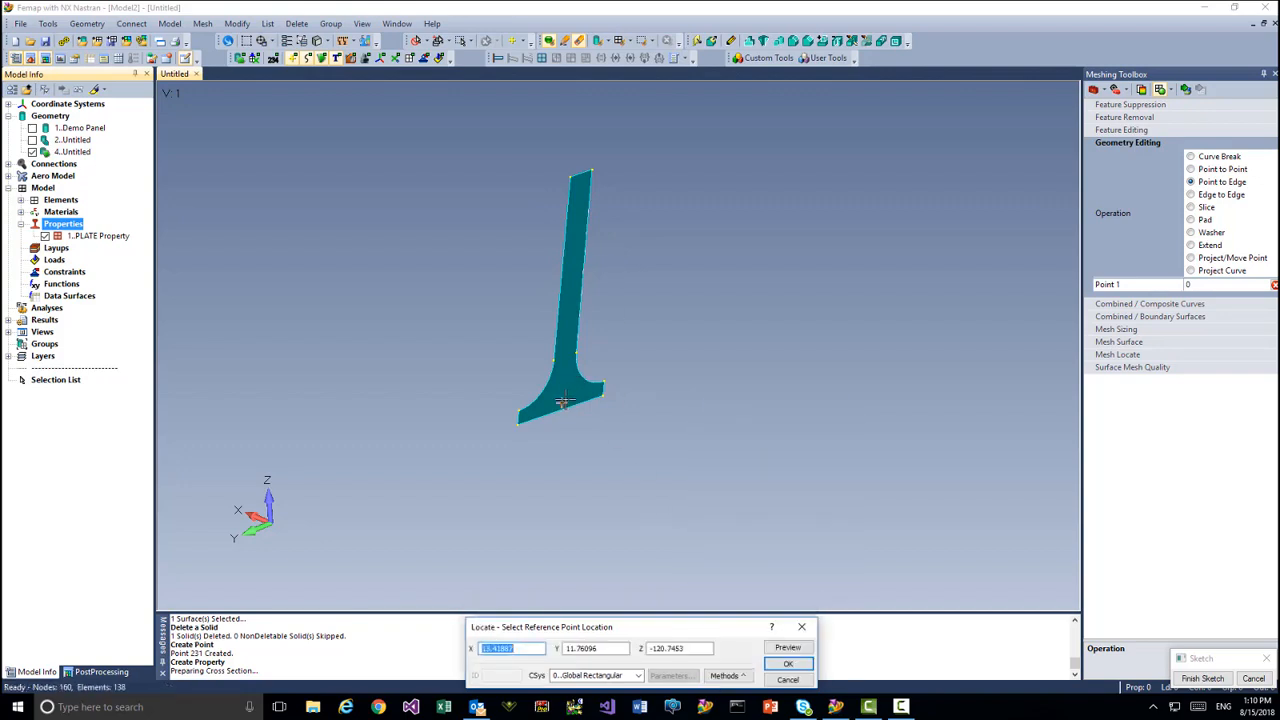
double_click(565, 401)
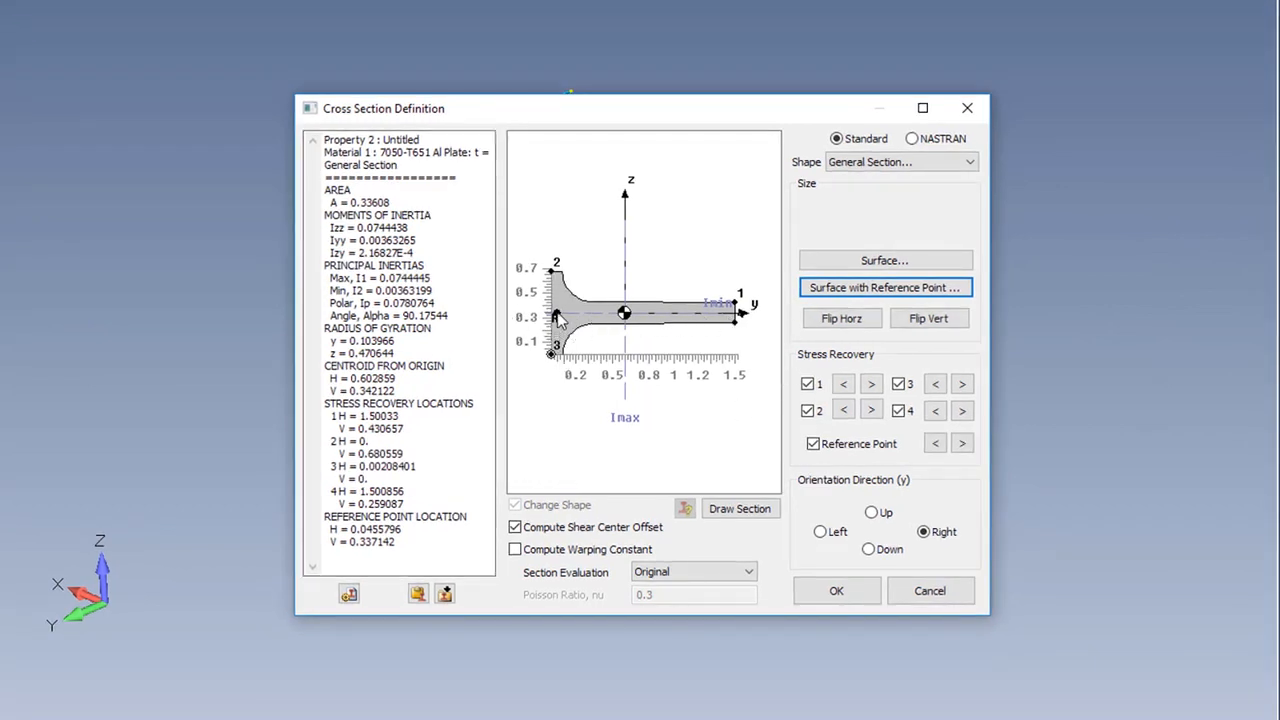
Accept the general section and save the beam property, ending property creation without defining another one
click(836, 591)
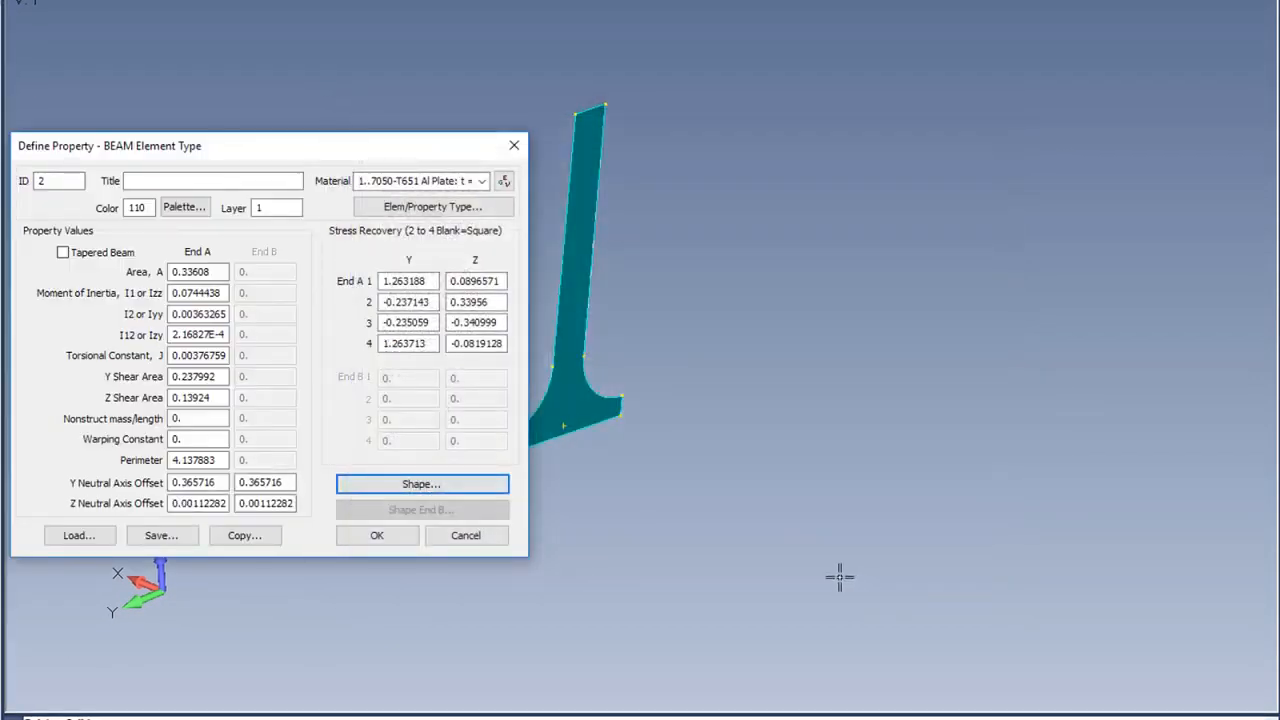
click(388, 543)
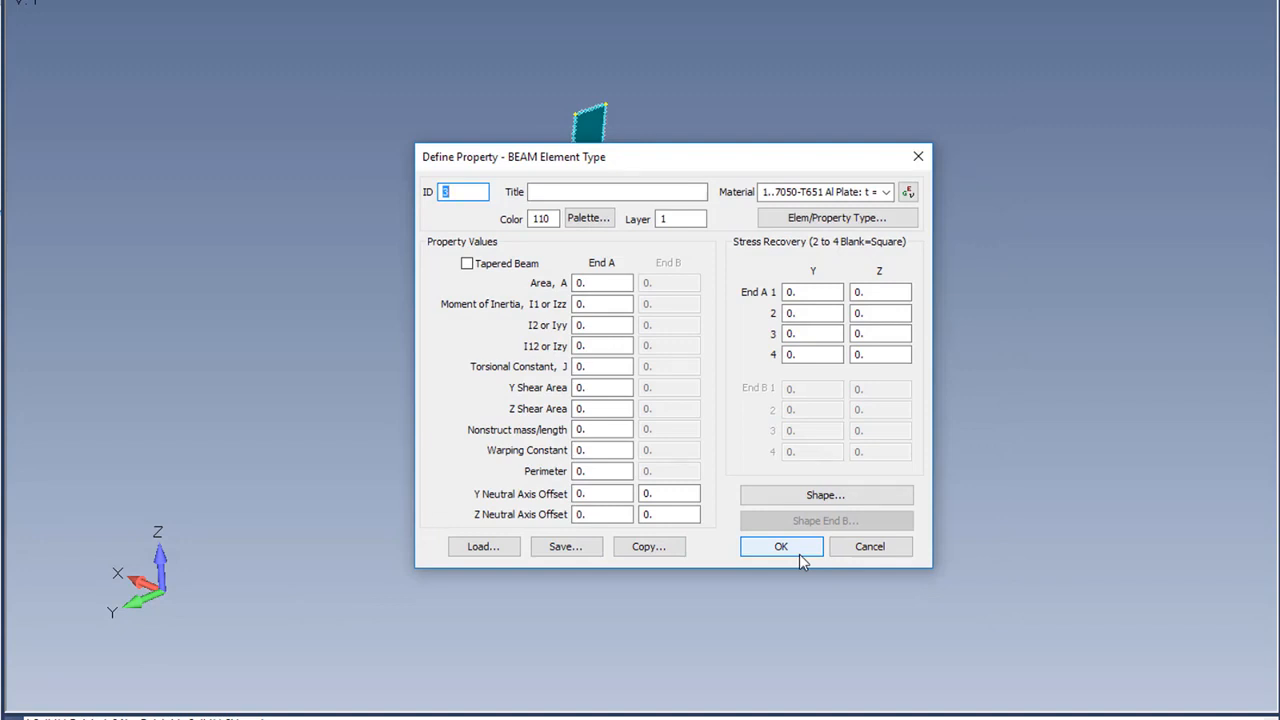
click(866, 550)
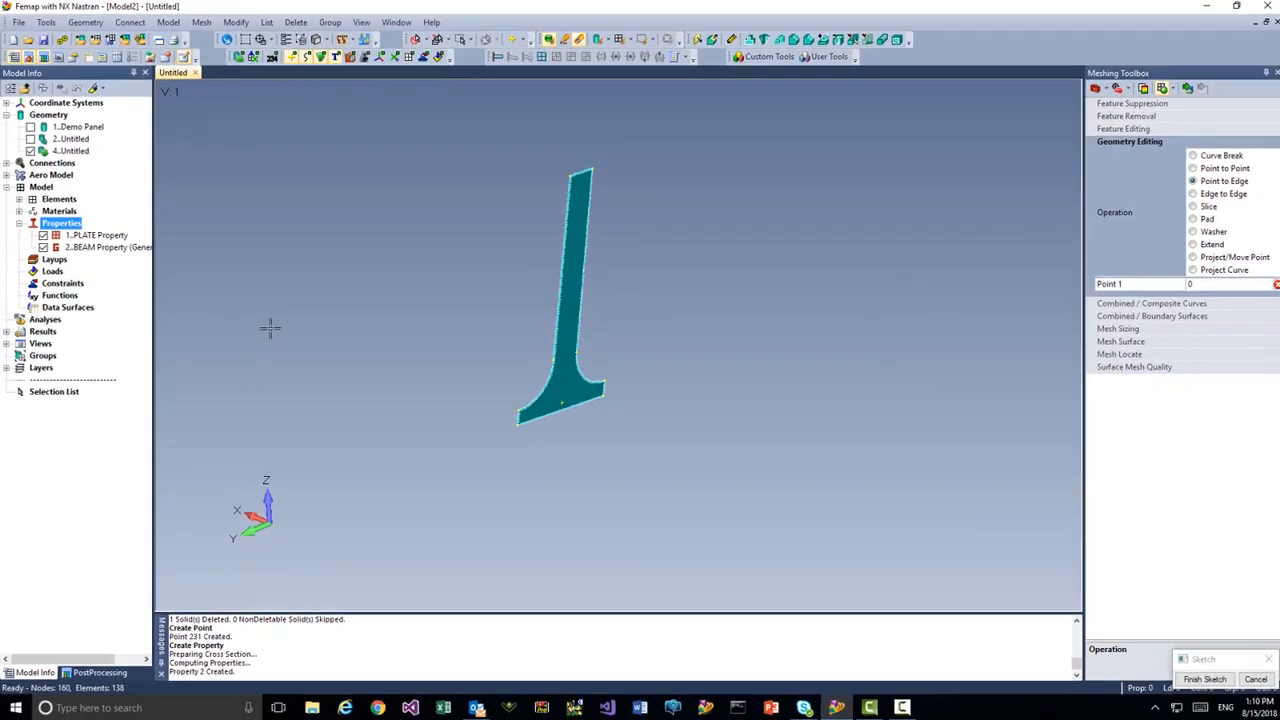
Show the midsurface geometry 2..Untitled and turn the display of the mesh elements back on
scroll(318, 416, down, 6)
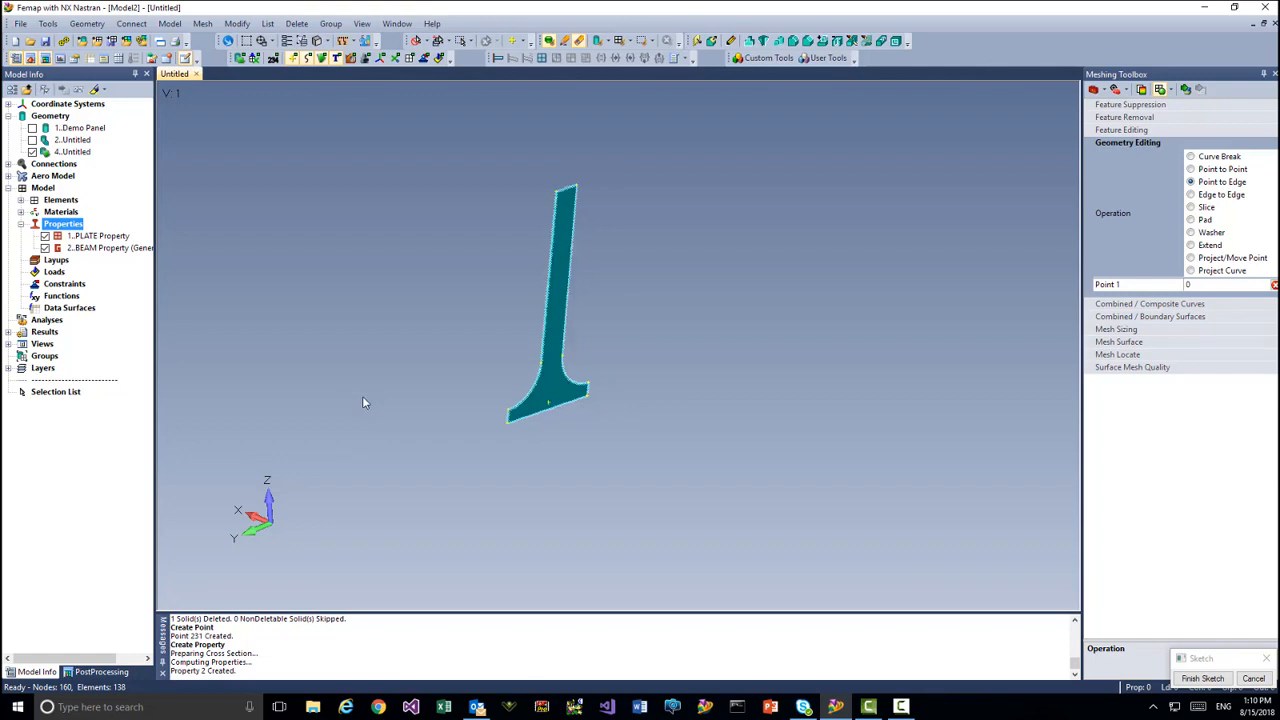
click(33, 140)
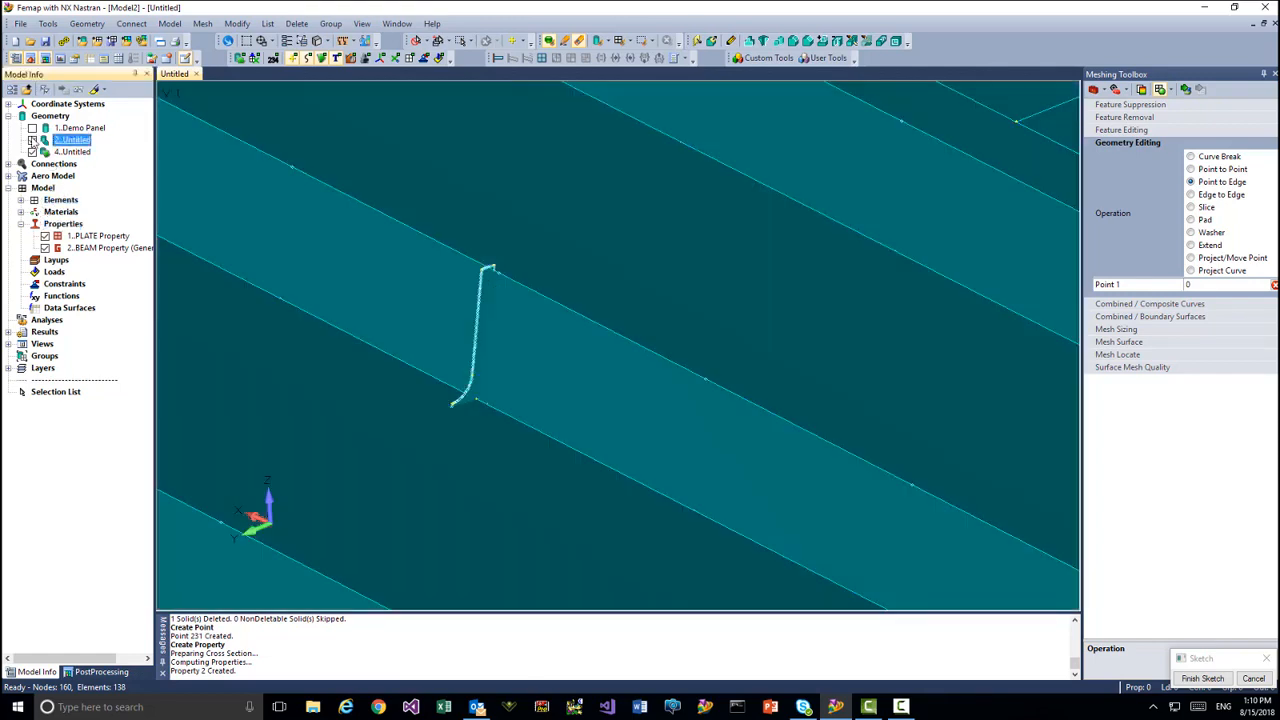
click(60, 128)
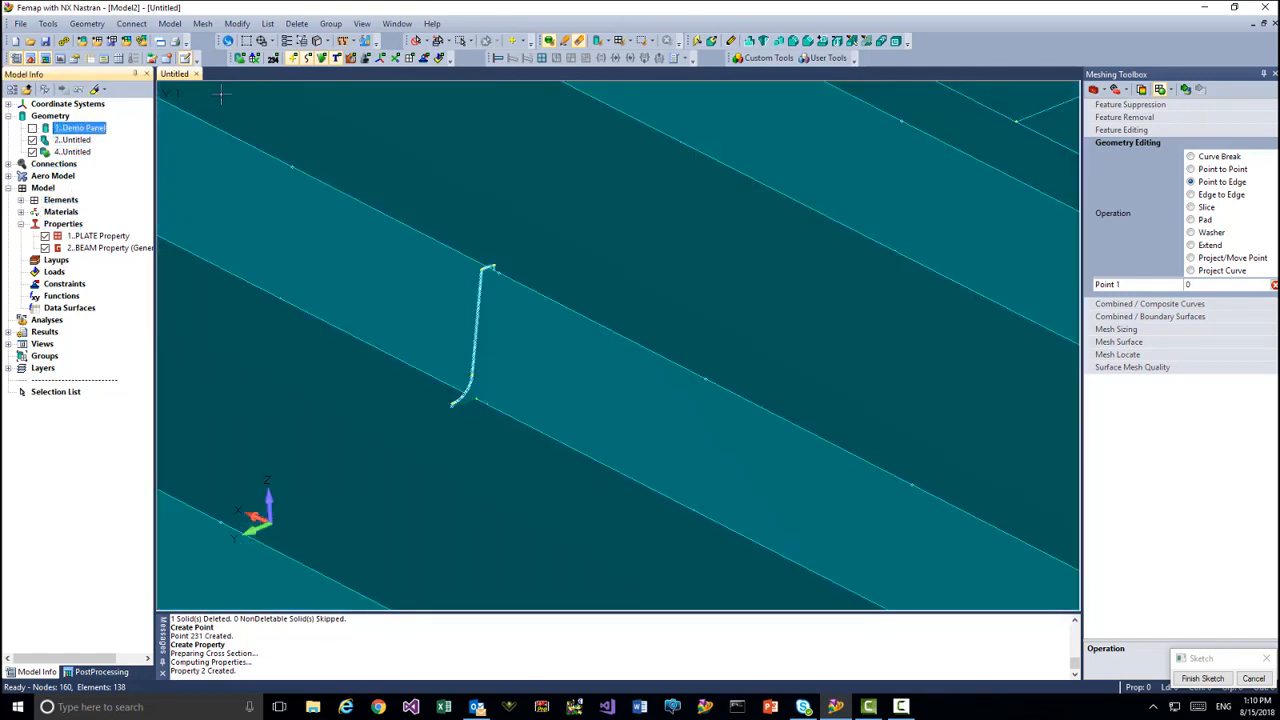
click(254, 58)
scroll(485, 439, down, 5)
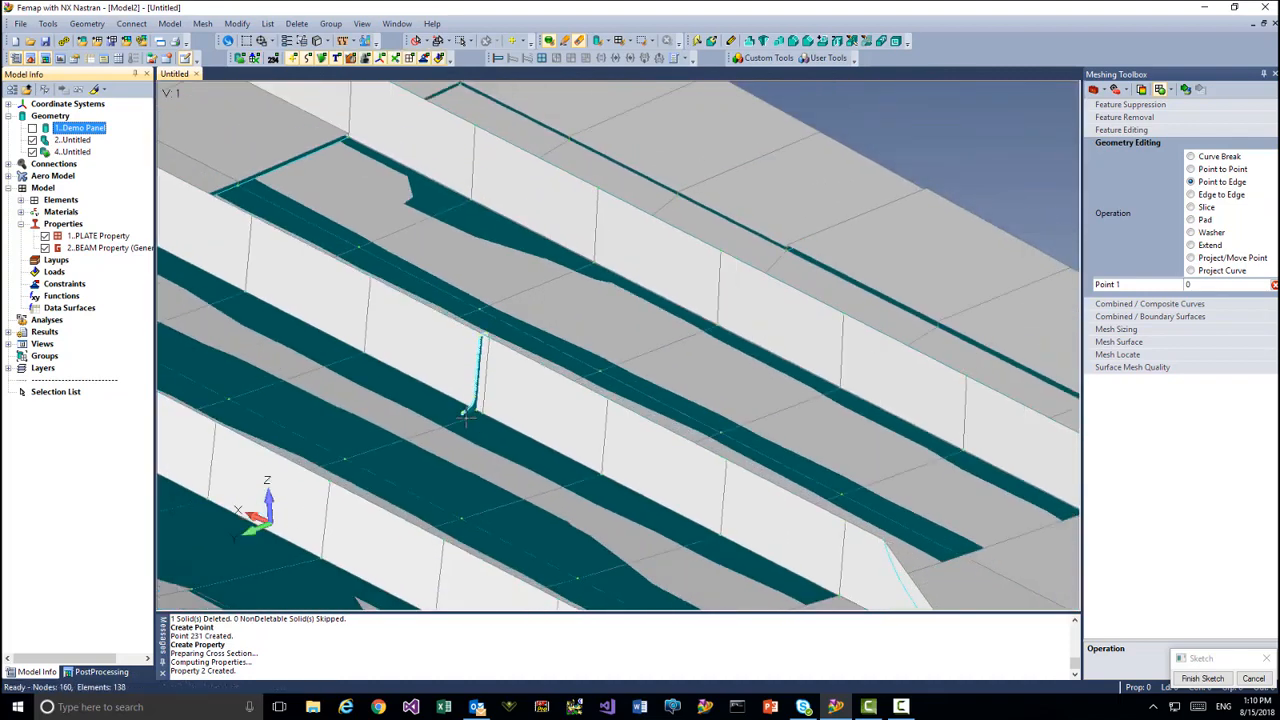
scroll(465, 416, down, 5)
ctrl+middle_drag(455, 394, 602, 366)
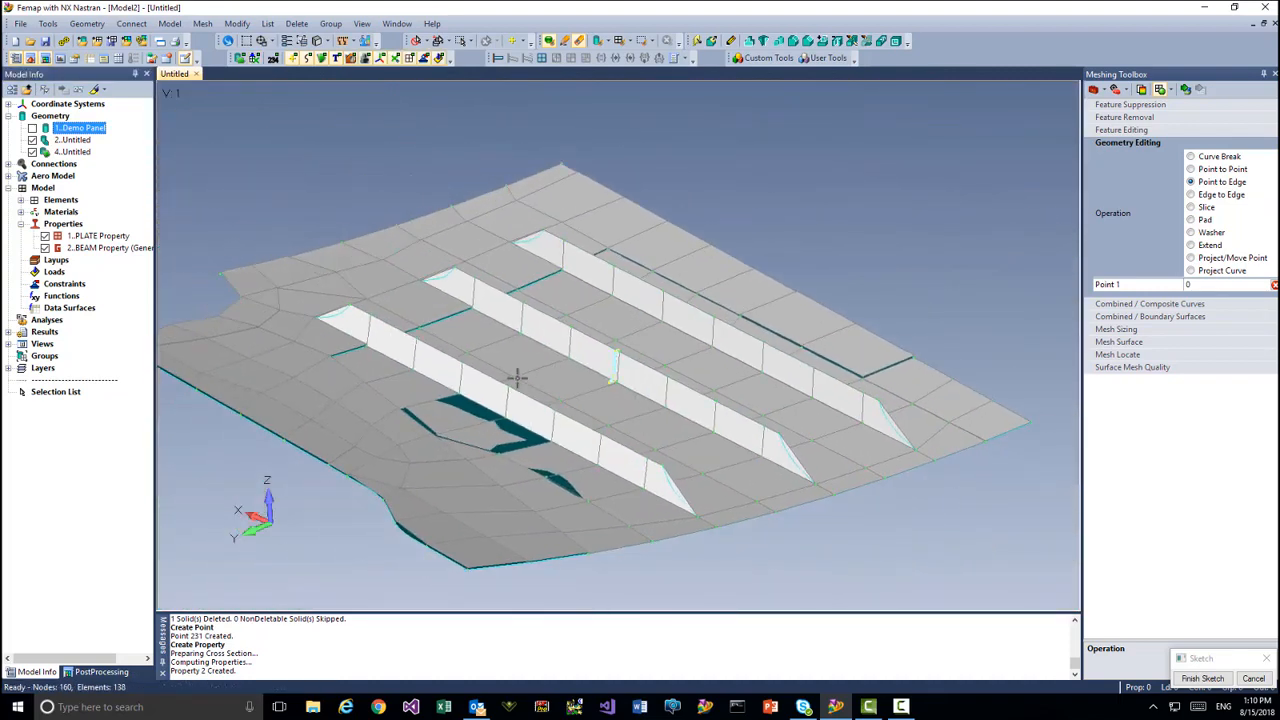
Delete the mesh on the nine surfaces of the three stiffeners, keeping unused properties, materials and meshing attributes
click(297, 23)
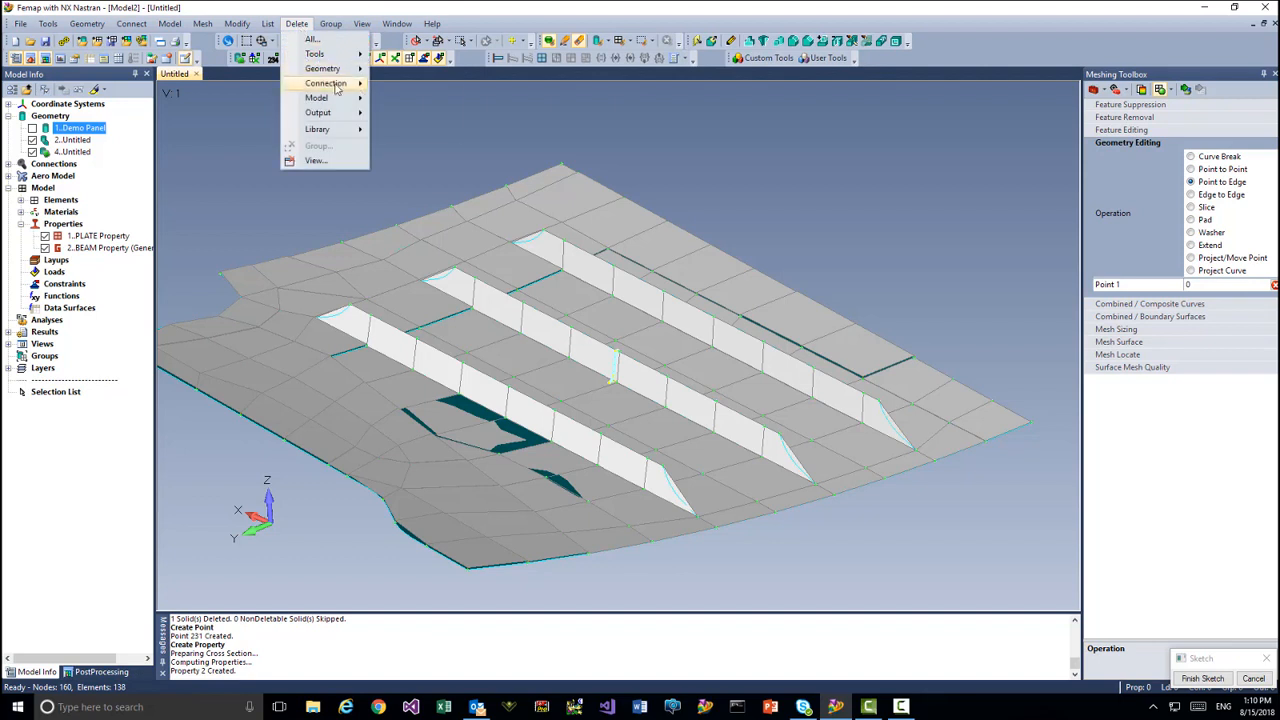
mouse_move(335, 98)
click(408, 115)
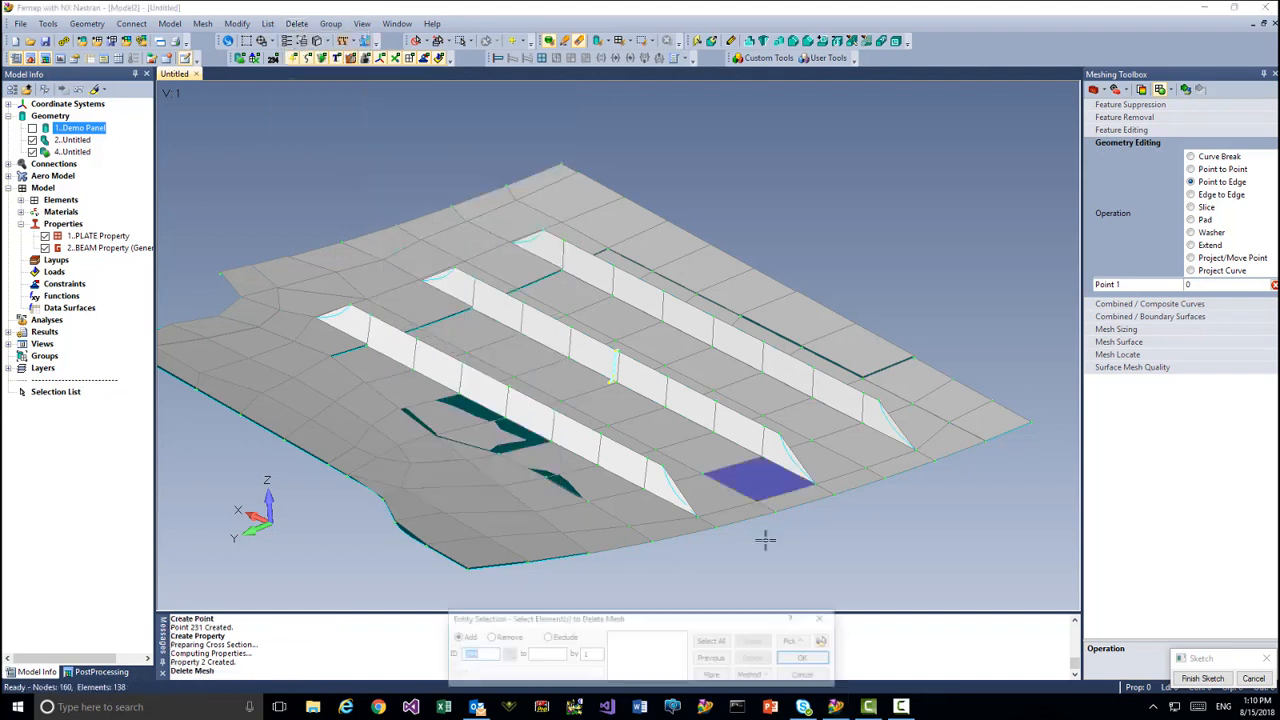
click(758, 677)
click(768, 660)
click(672, 488)
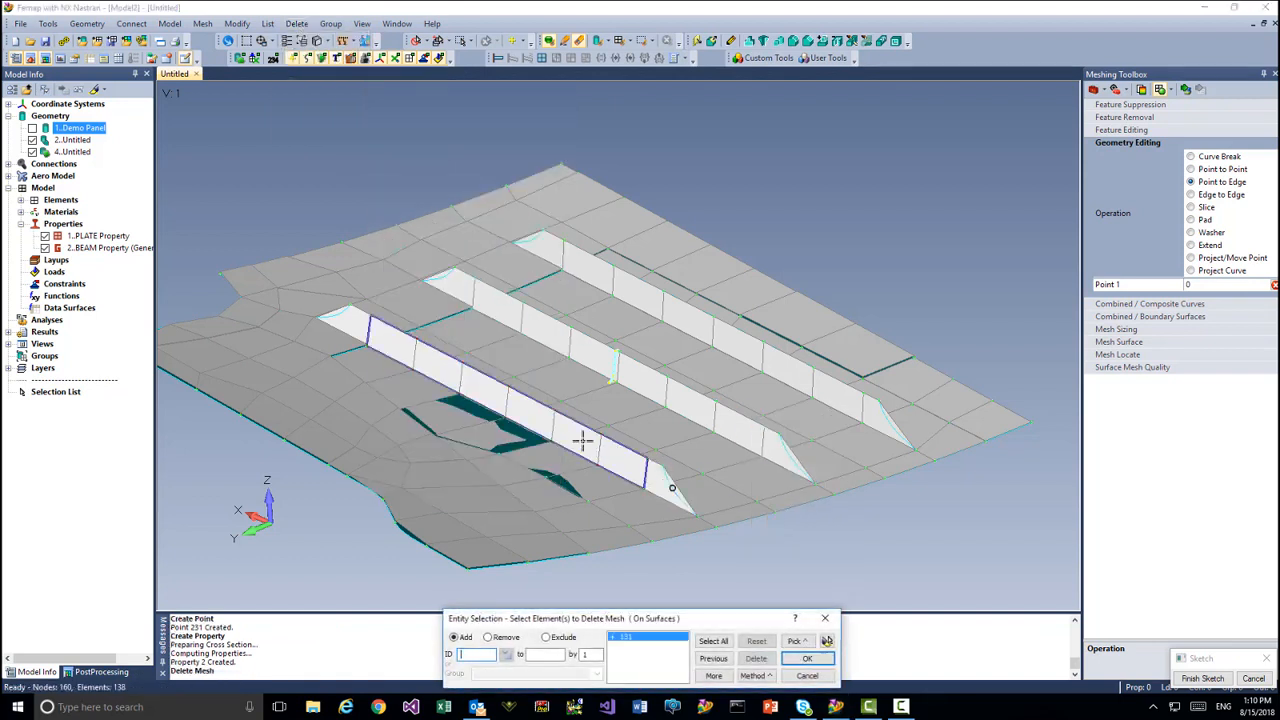
click(507, 402)
click(341, 316)
click(447, 283)
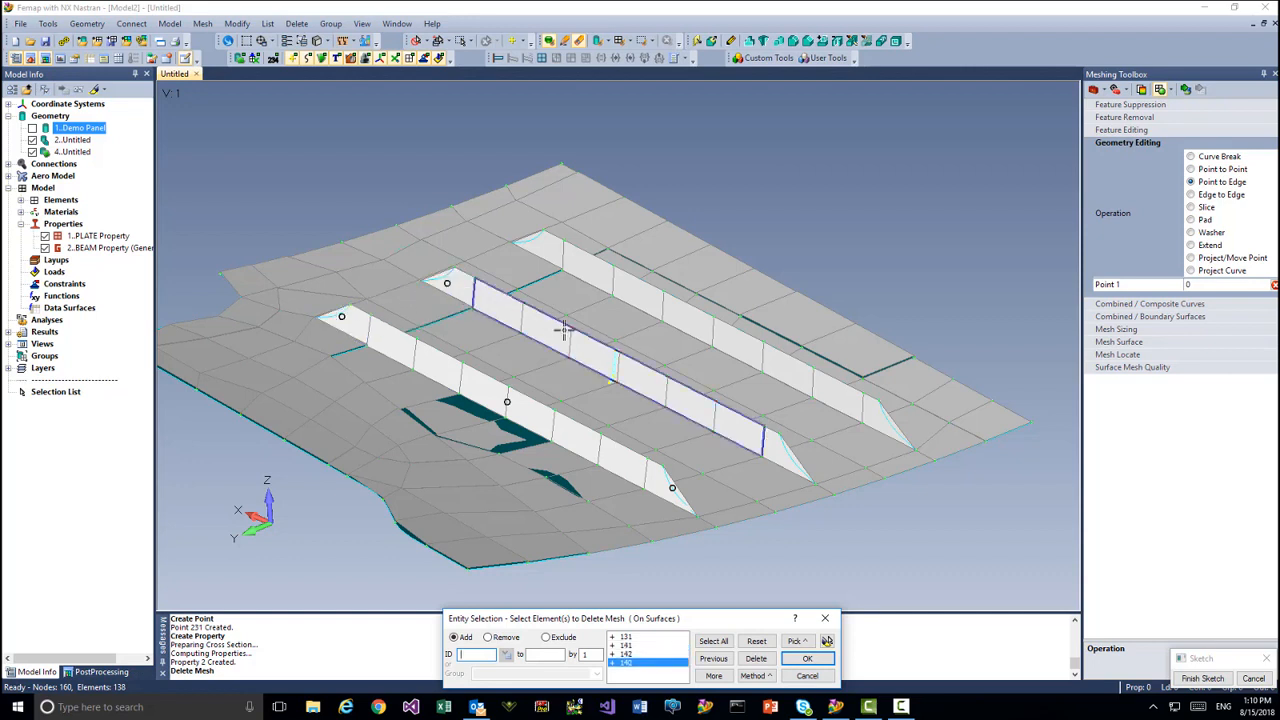
click(617, 367)
click(788, 455)
click(889, 421)
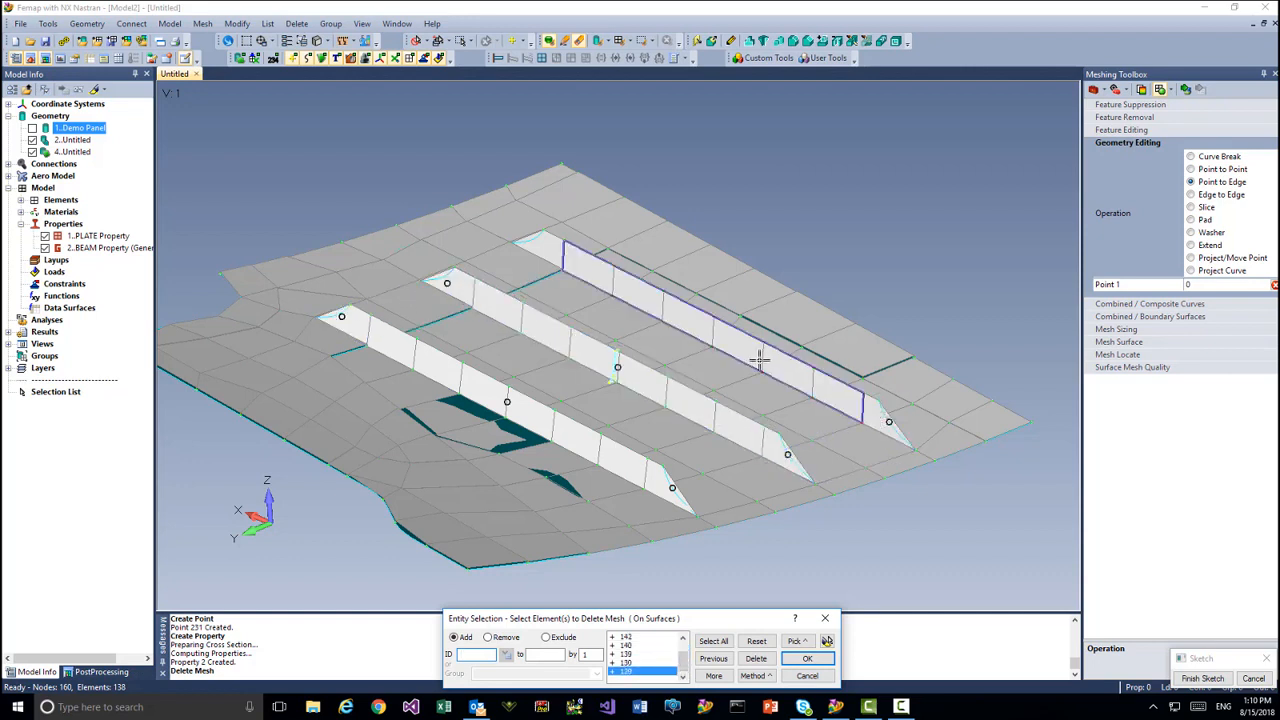
click(709, 330)
key(Return)
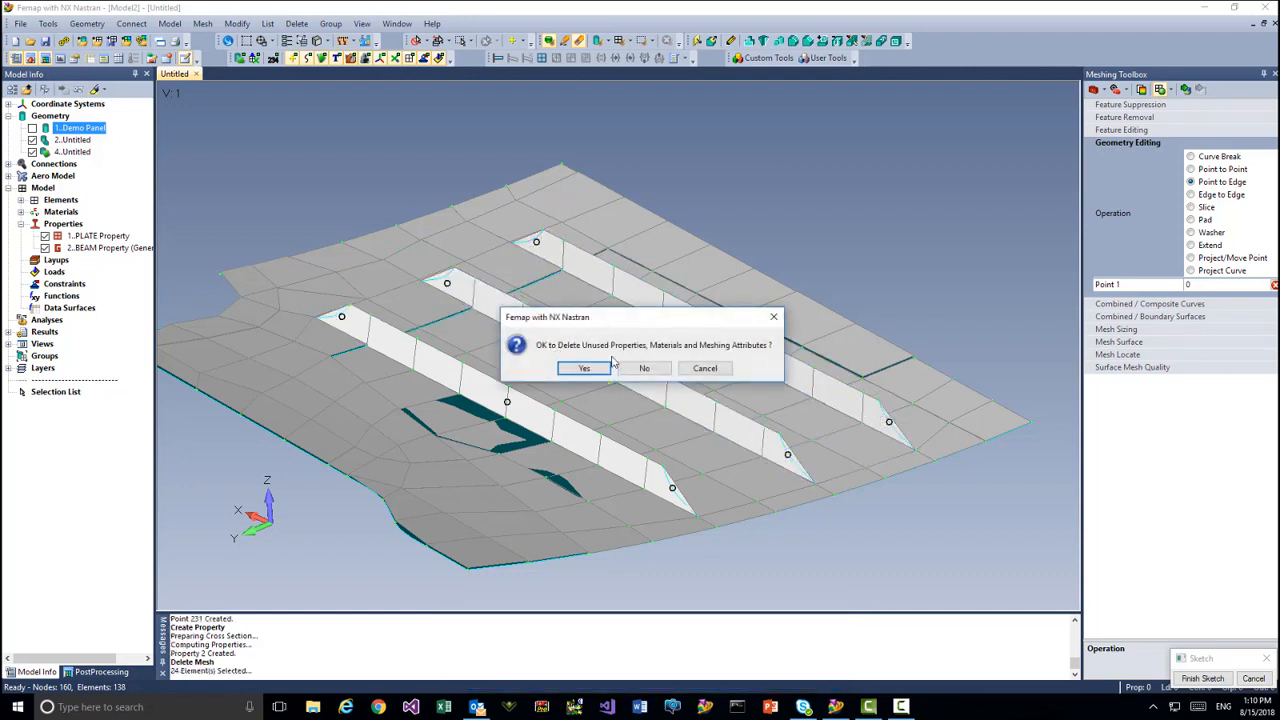
click(644, 368)
Assign the general-section beam property to the three stiffeners' nine base curves, using reference-point offsets and an orientation vector up the nearest stiffener's vertical edge
mouse_move(535, 386)
middle_down()
mouse_move(556, 362)
mouse_move(553, 396)
middle_up()
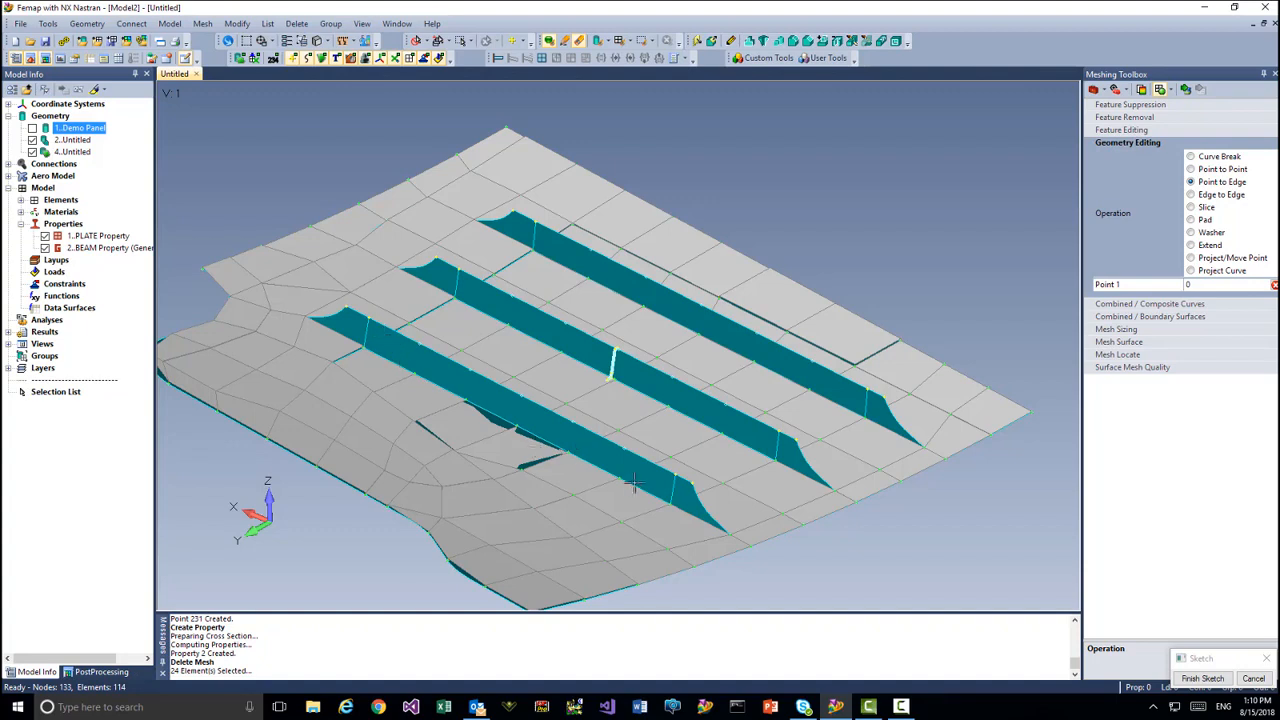
click(203, 23)
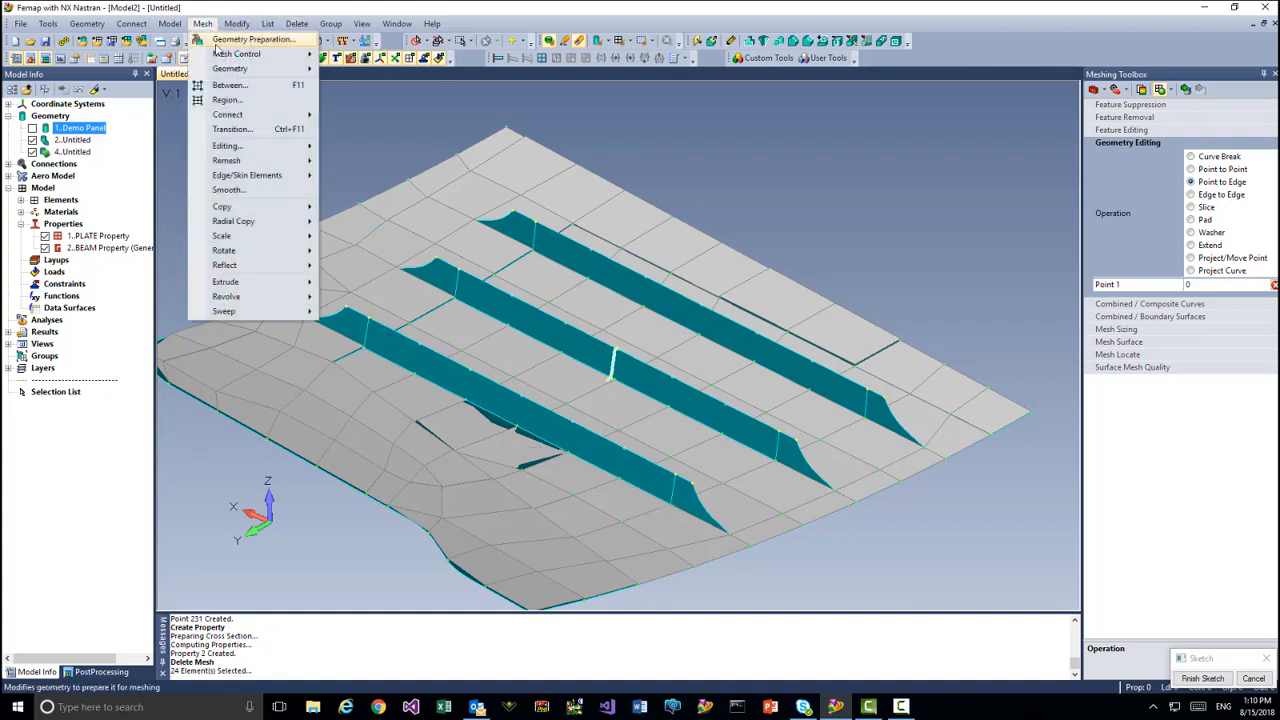
mouse_move(240, 54)
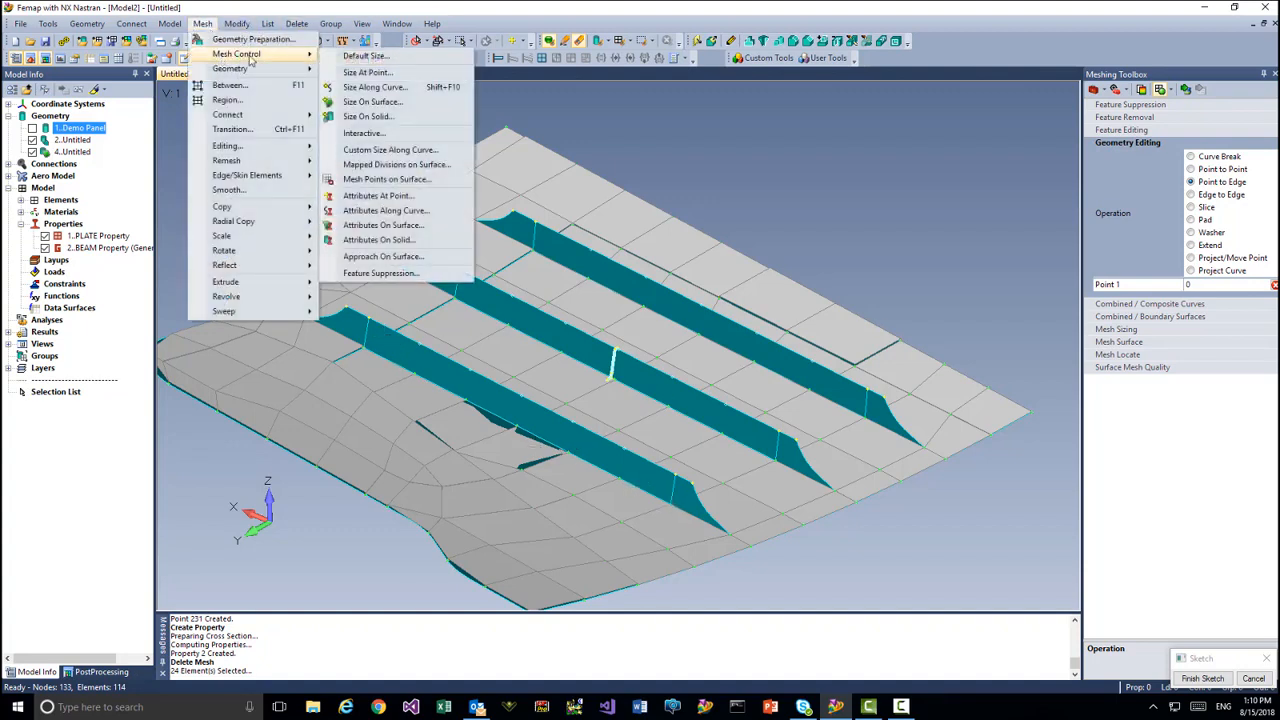
click(403, 213)
click(703, 518)
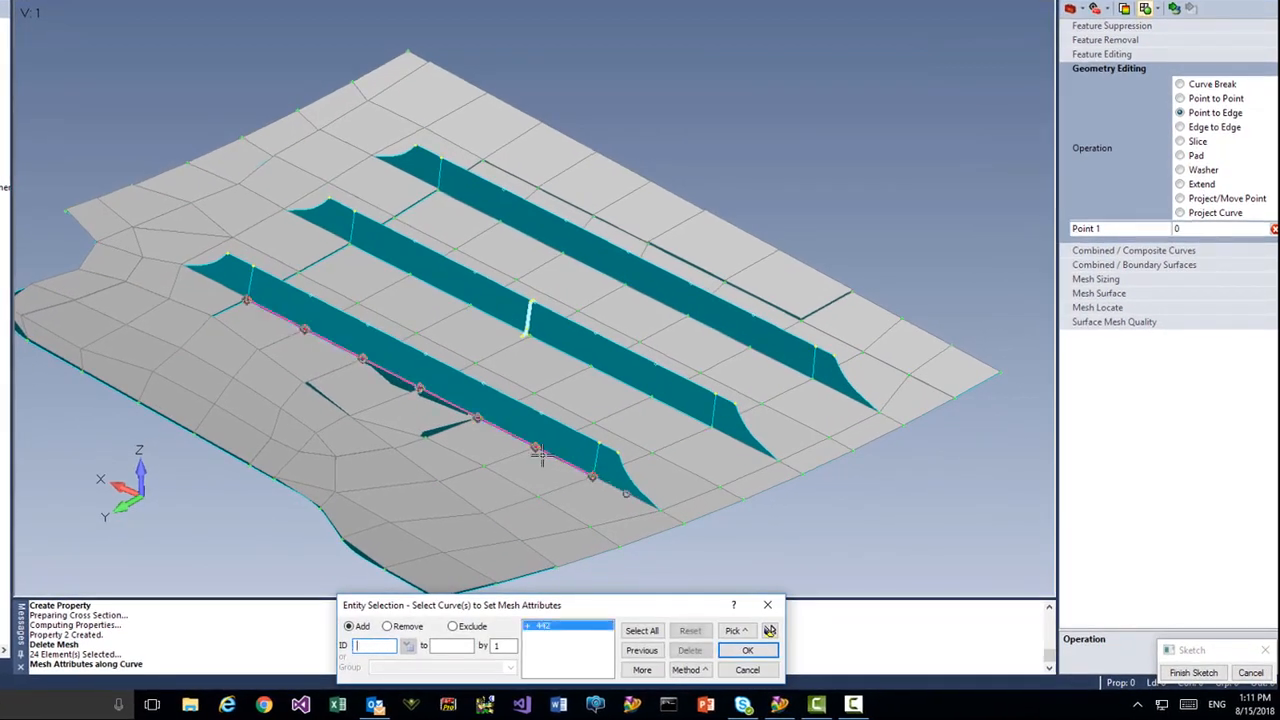
click(523, 426)
click(222, 290)
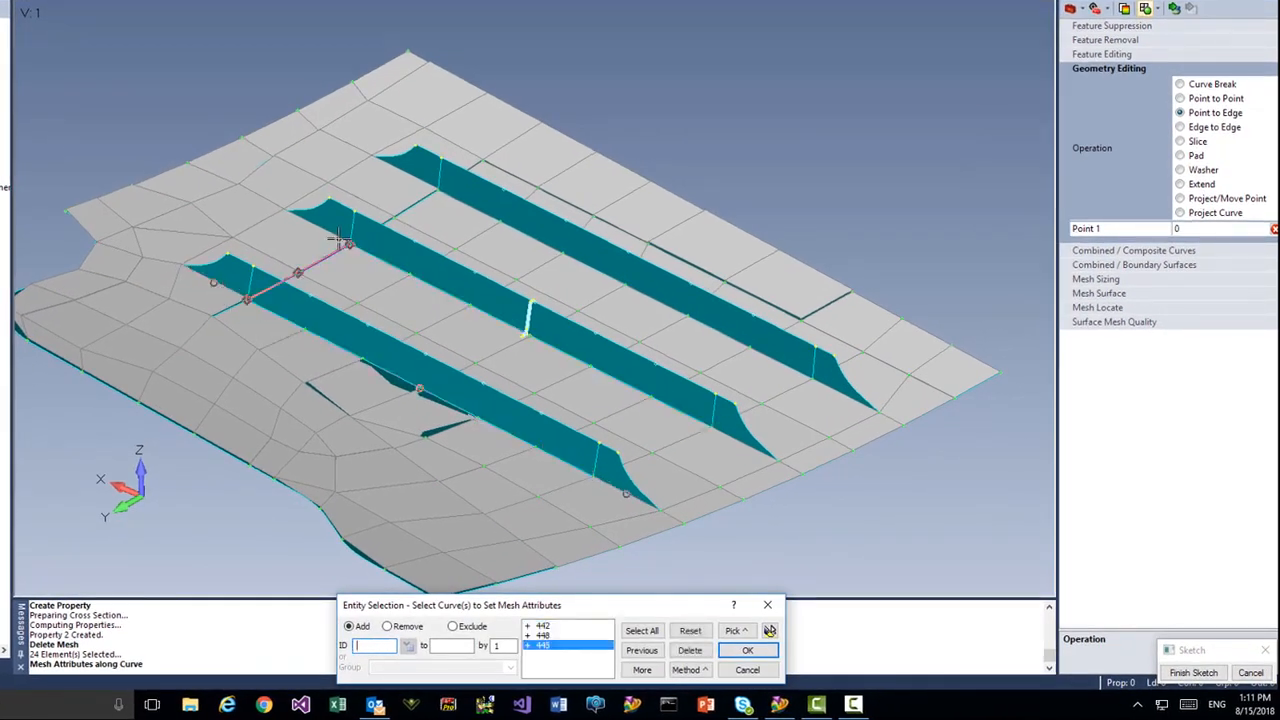
click(335, 238)
click(463, 298)
click(738, 440)
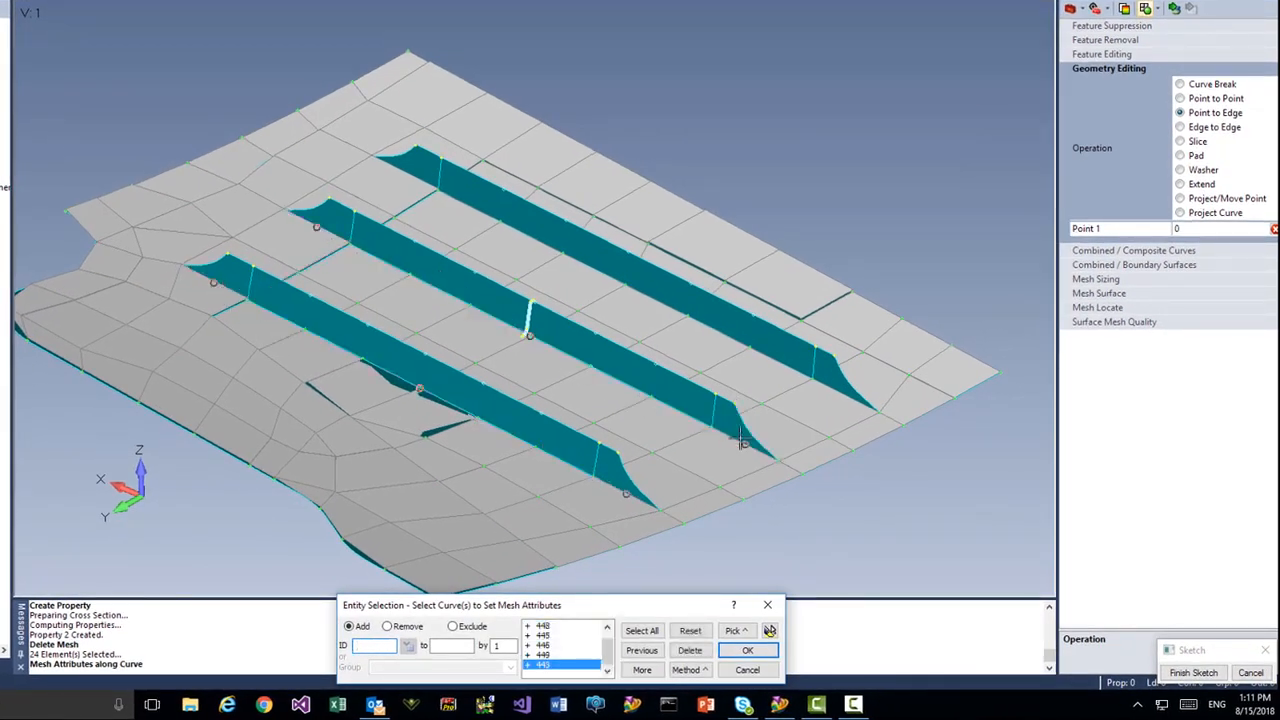
click(843, 396)
click(575, 260)
click(652, 535)
click(748, 652)
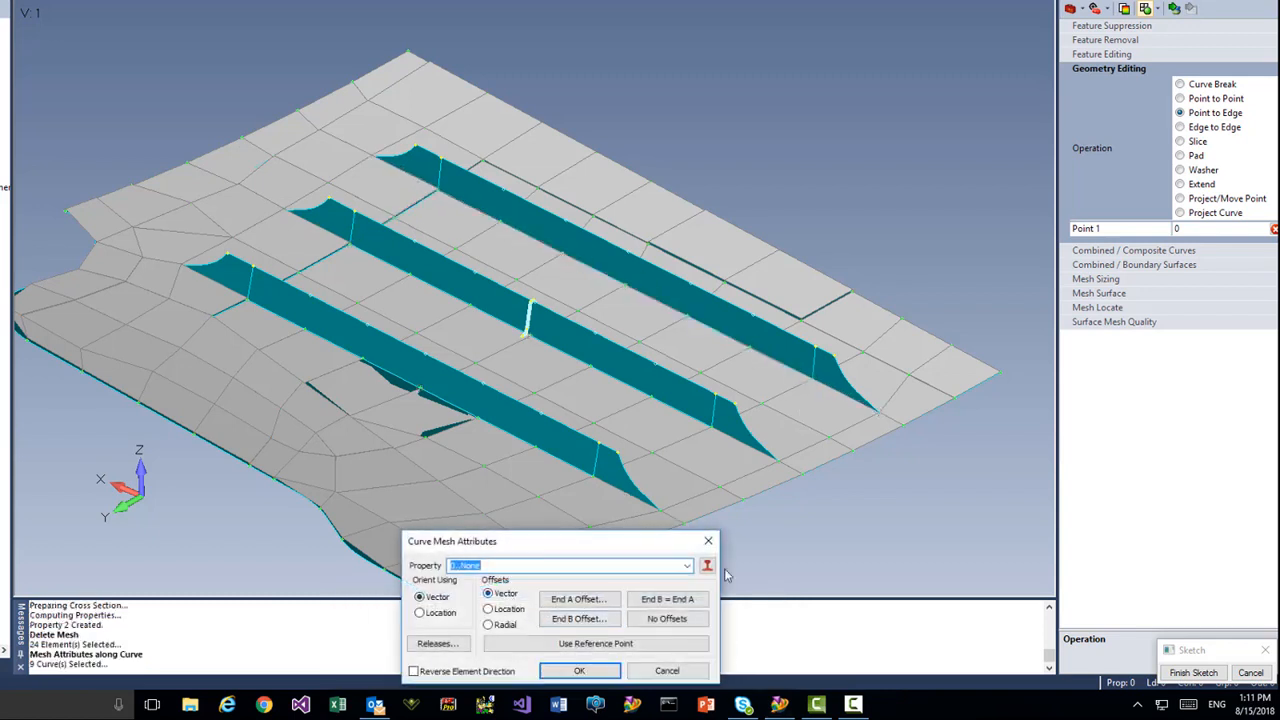
click(683, 567)
click(600, 589)
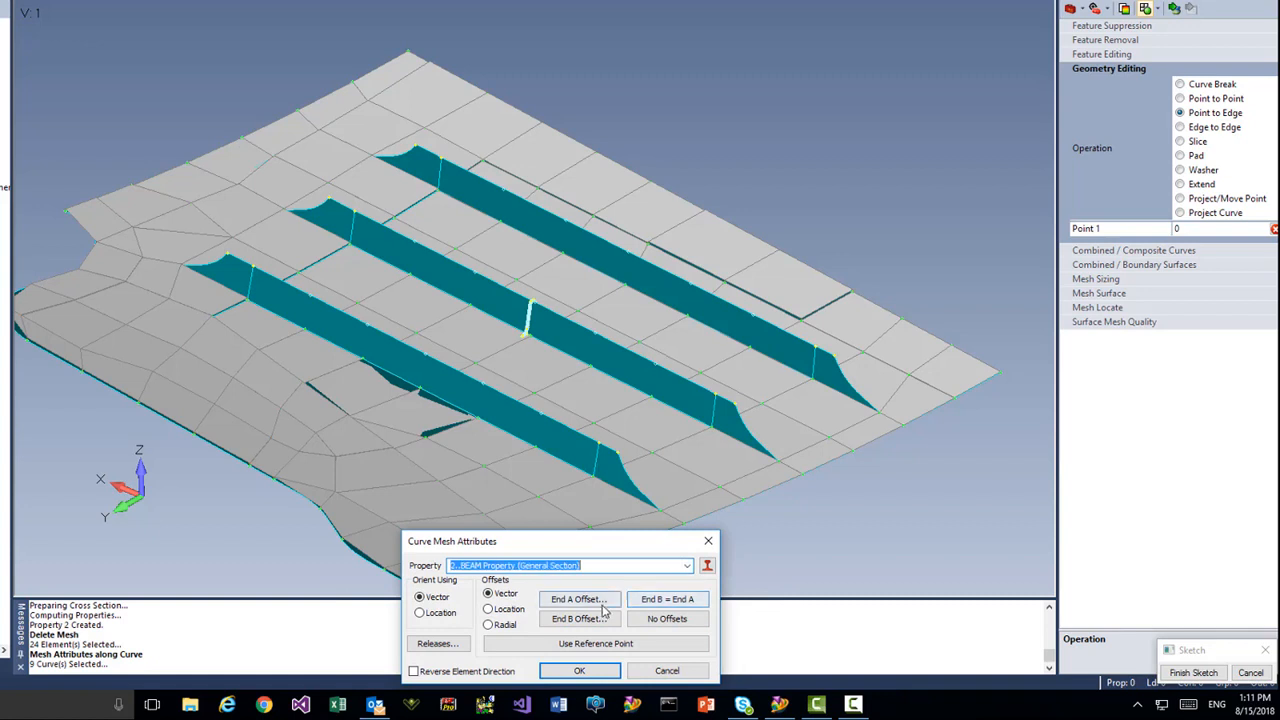
click(564, 651)
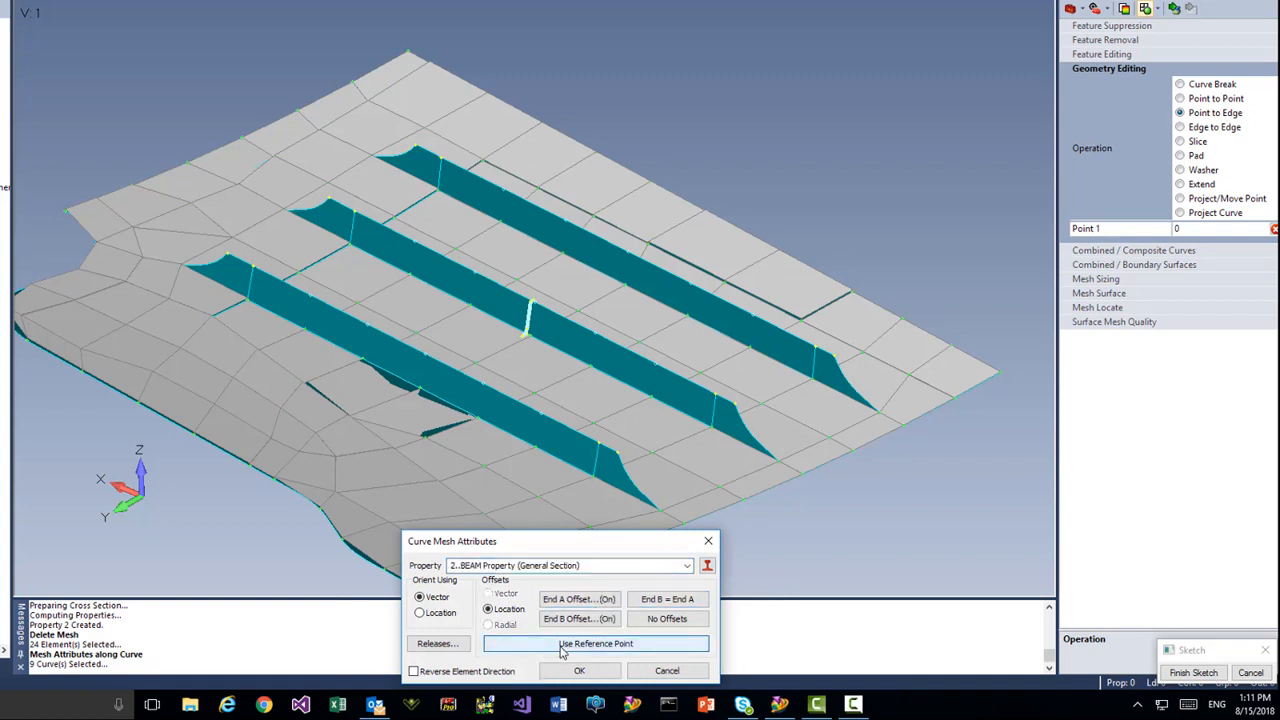
click(577, 672)
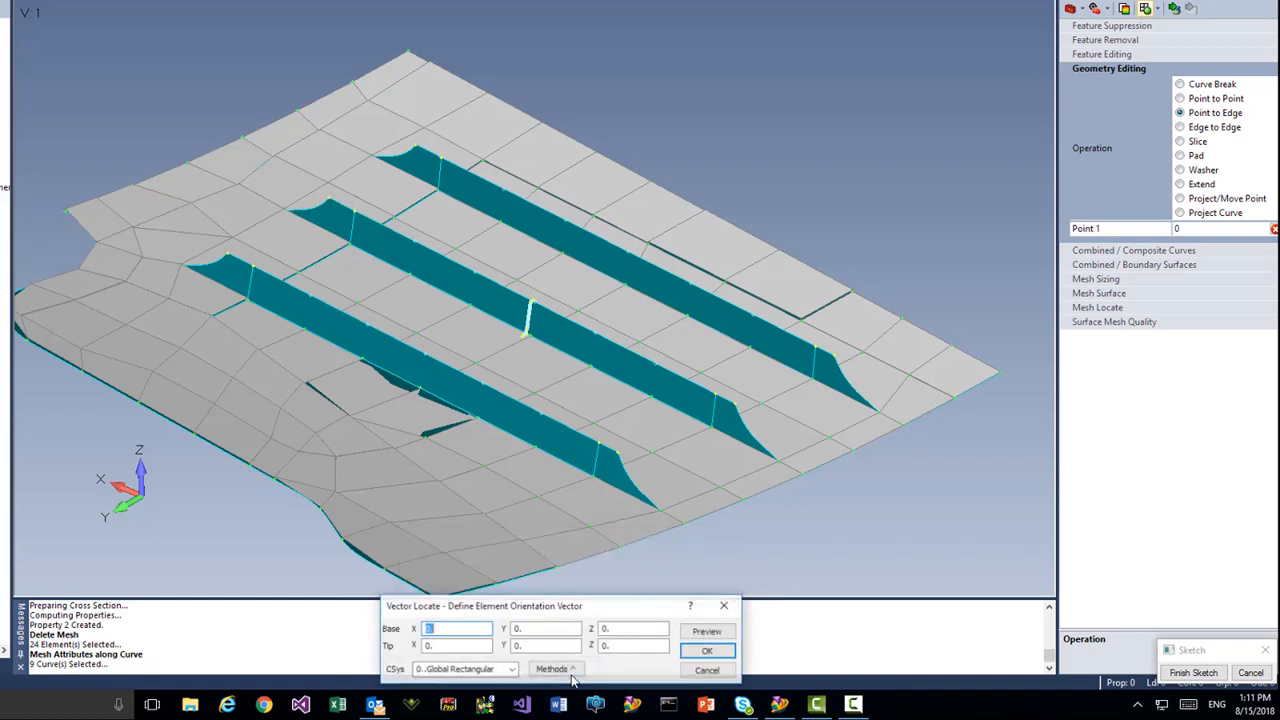
click(592, 477)
key(Return)
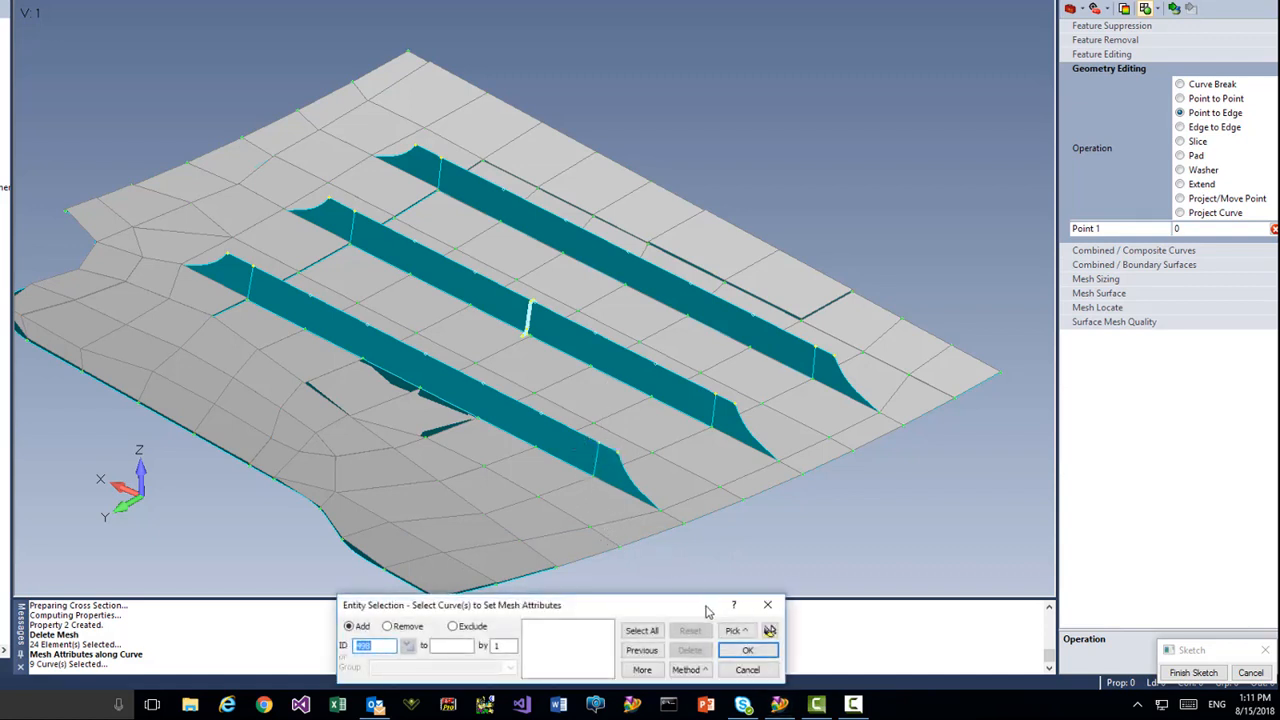
Reassign the beam attributes on the middle stiffener's three base curves, orienting them from base to top along its own vertical edge
click(730, 445)
click(628, 388)
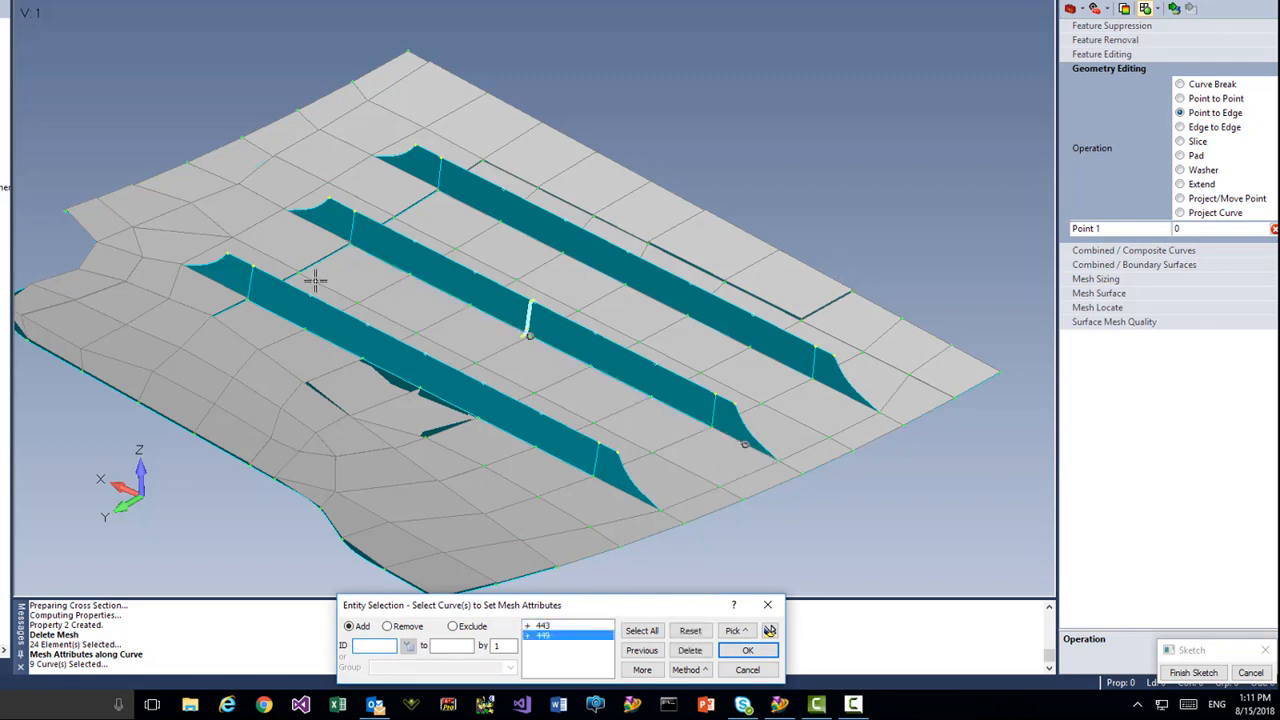
key(Return)
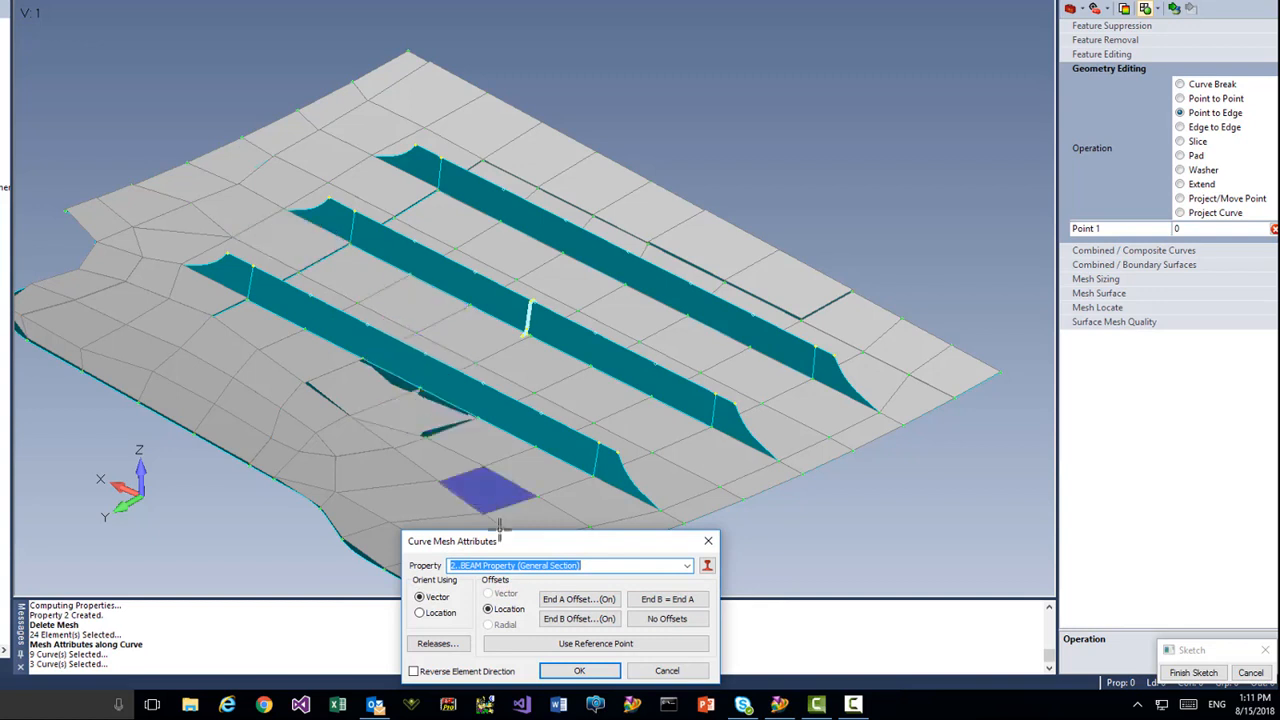
click(579, 671)
click(716, 424)
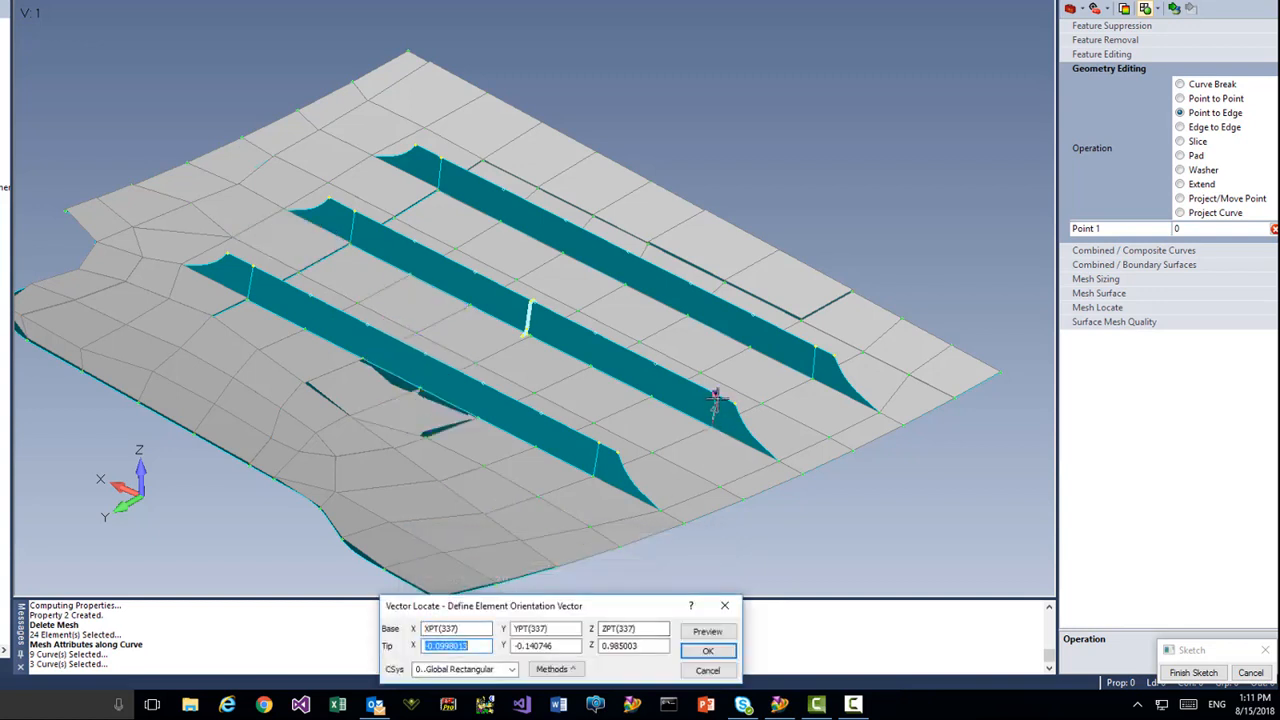
click(715, 395)
key(Return)
Reassign the beam attributes on the farthest stiffener's three base curves with orientation up its vertical edge, and end the attribute assignment
click(841, 395)
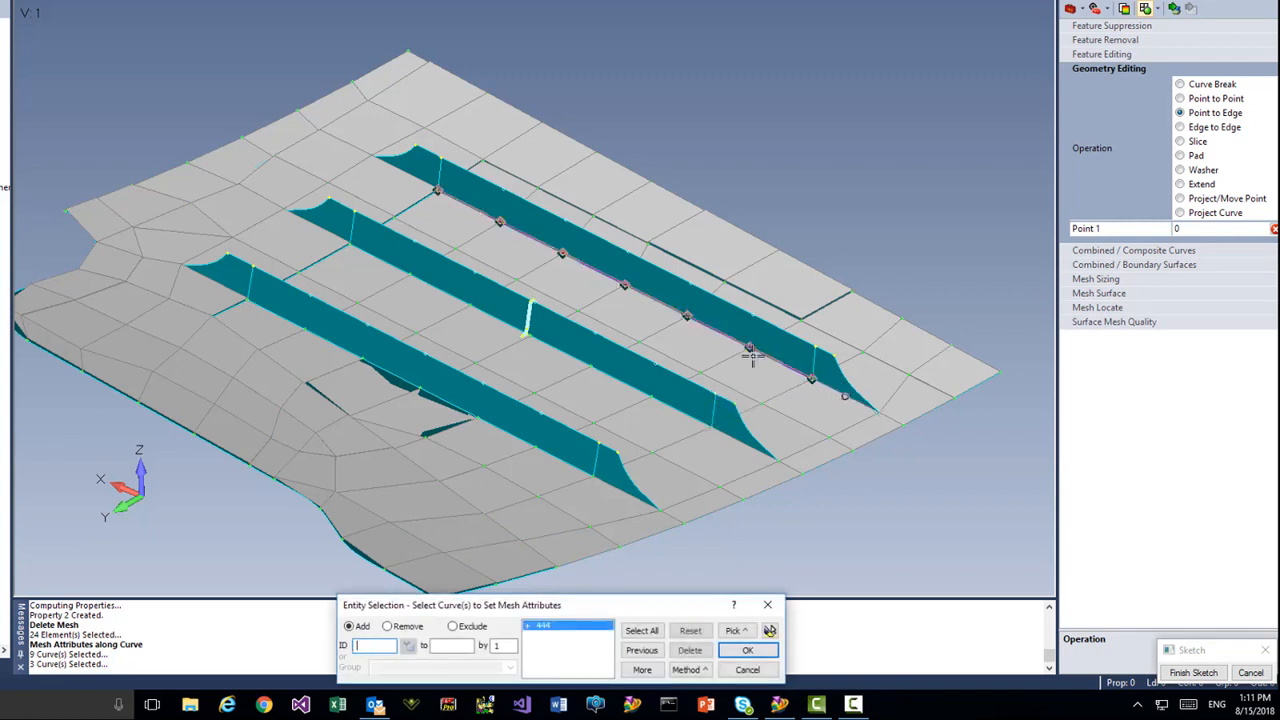
click(751, 355)
click(409, 178)
key(Return)
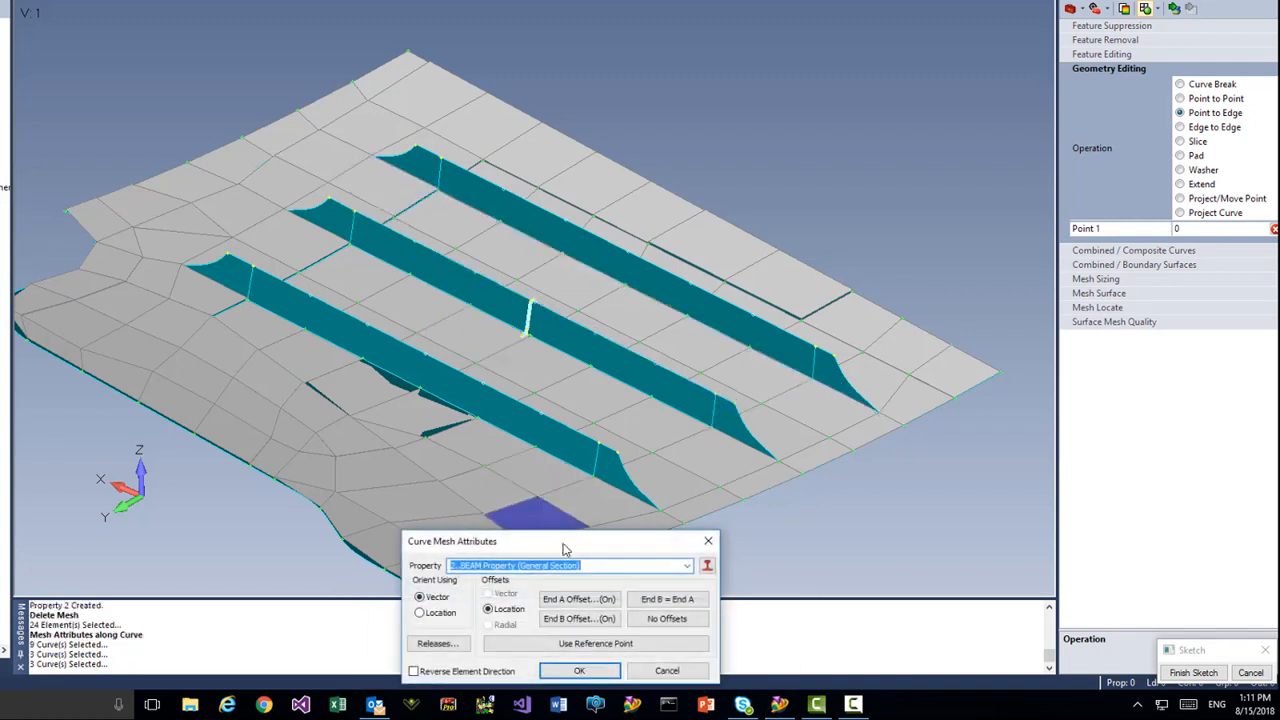
click(579, 670)
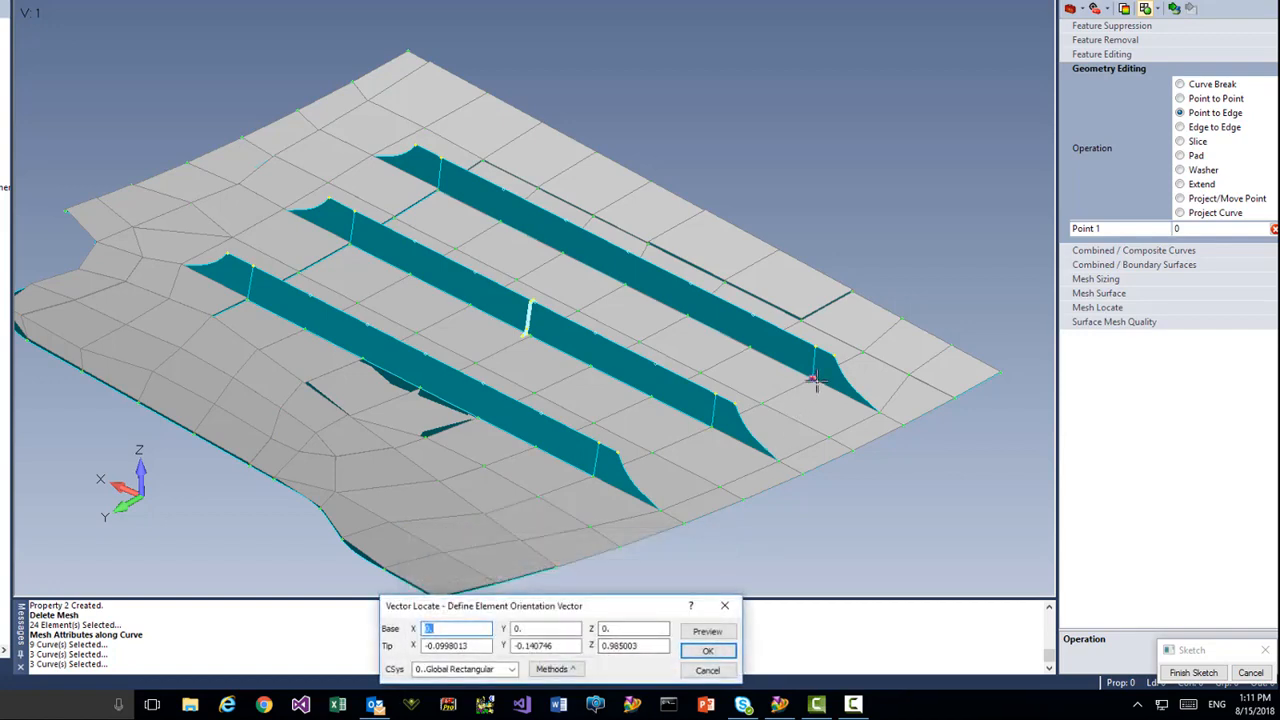
click(815, 348)
click(815, 348)
key(Return)
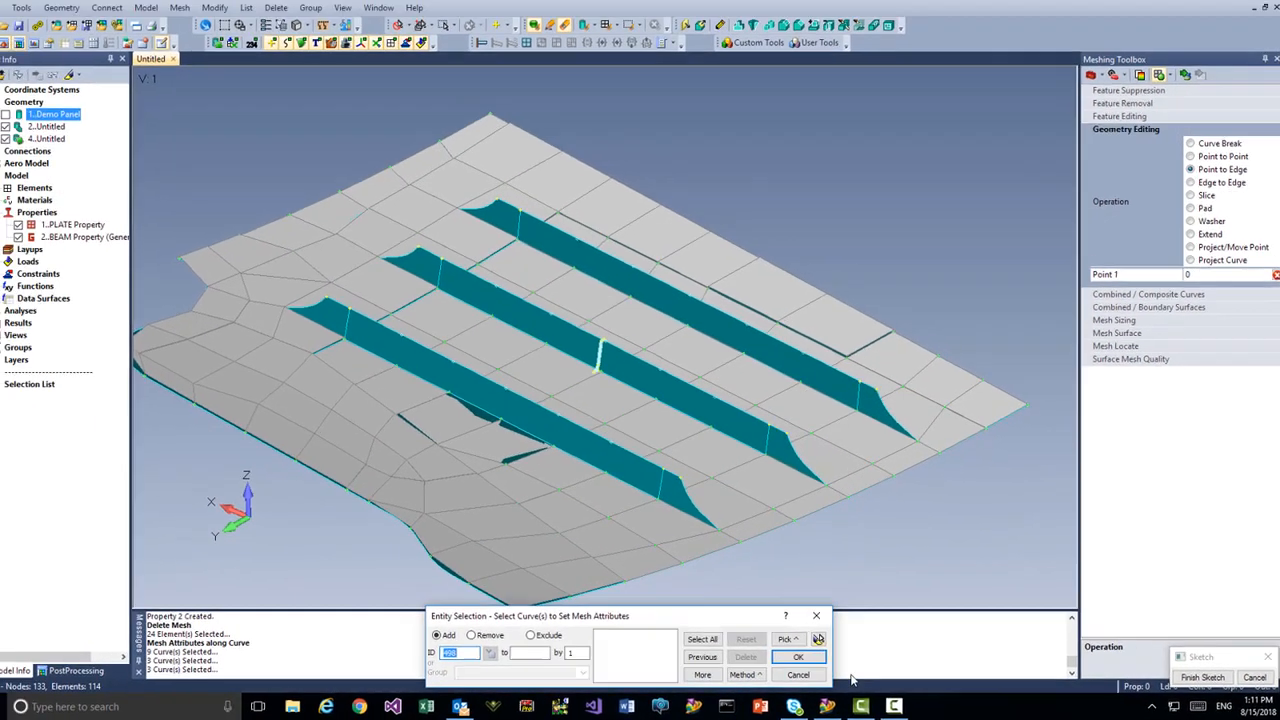
click(751, 670)
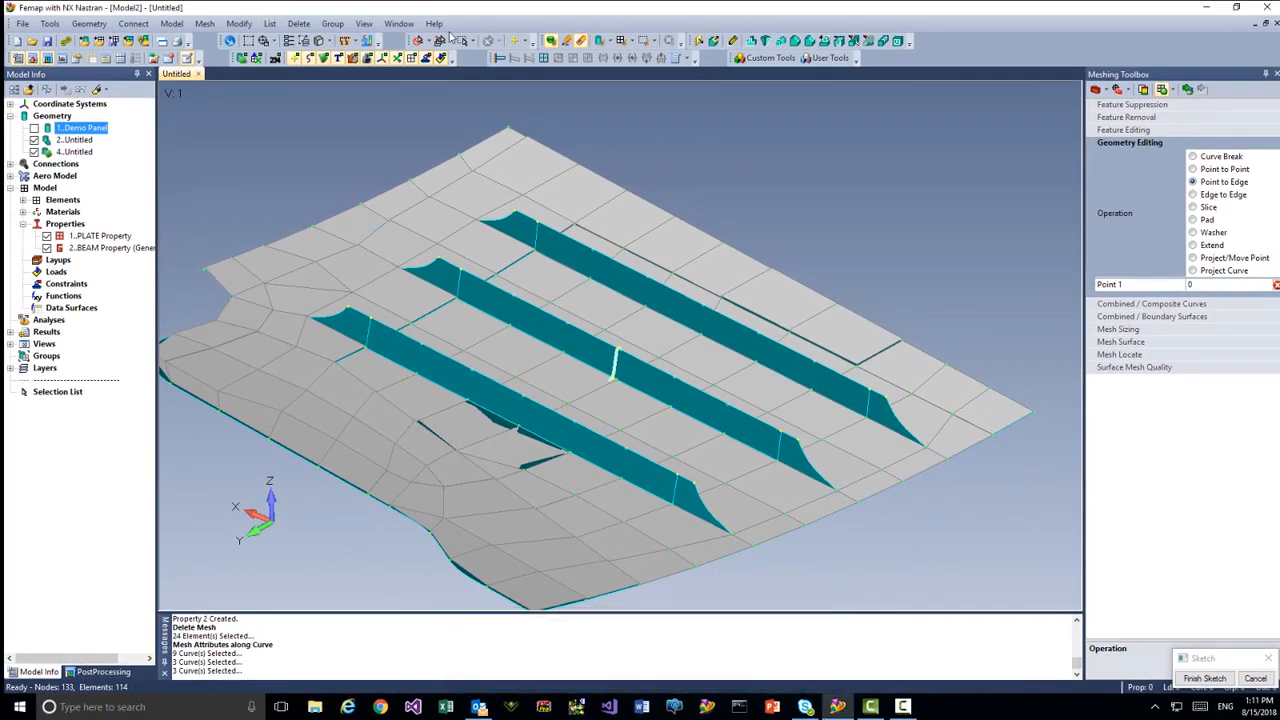
Mesh the nine base curves of the three stiffeners with beam elements using their assigned attributes
click(204, 23)
mouse_move(220, 68)
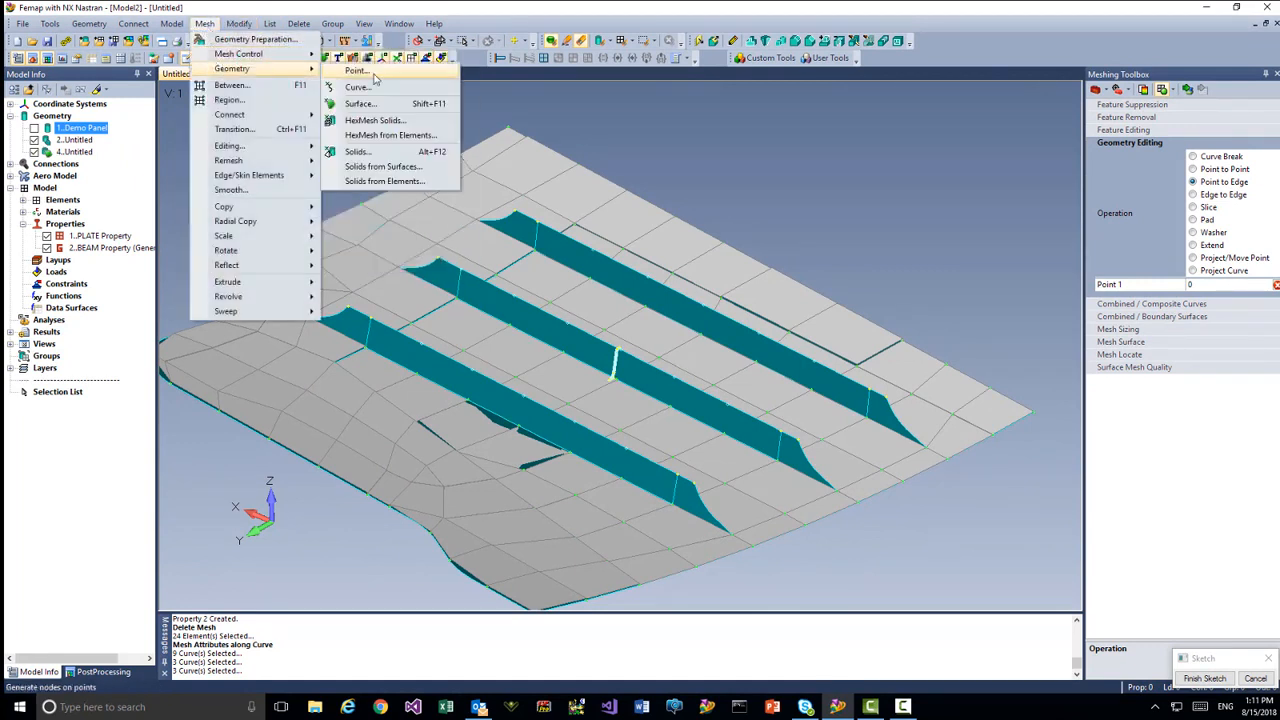
click(360, 85)
click(344, 333)
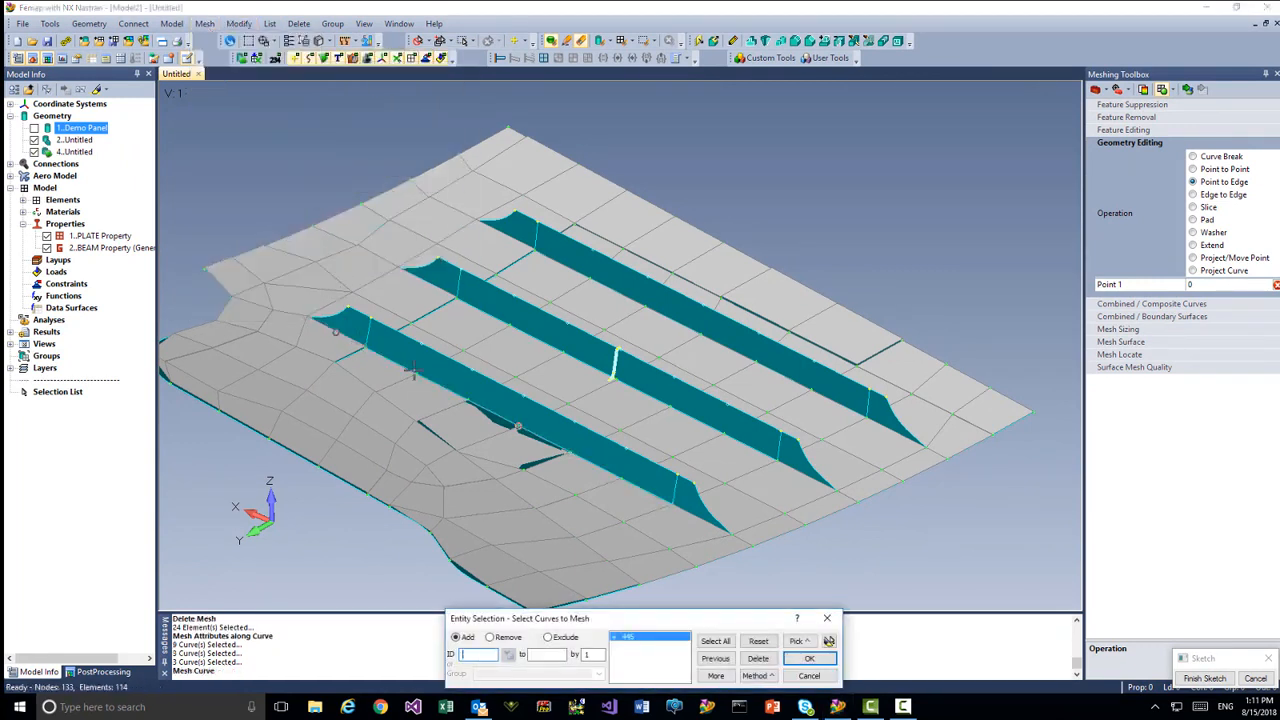
click(517, 427)
click(703, 517)
click(806, 476)
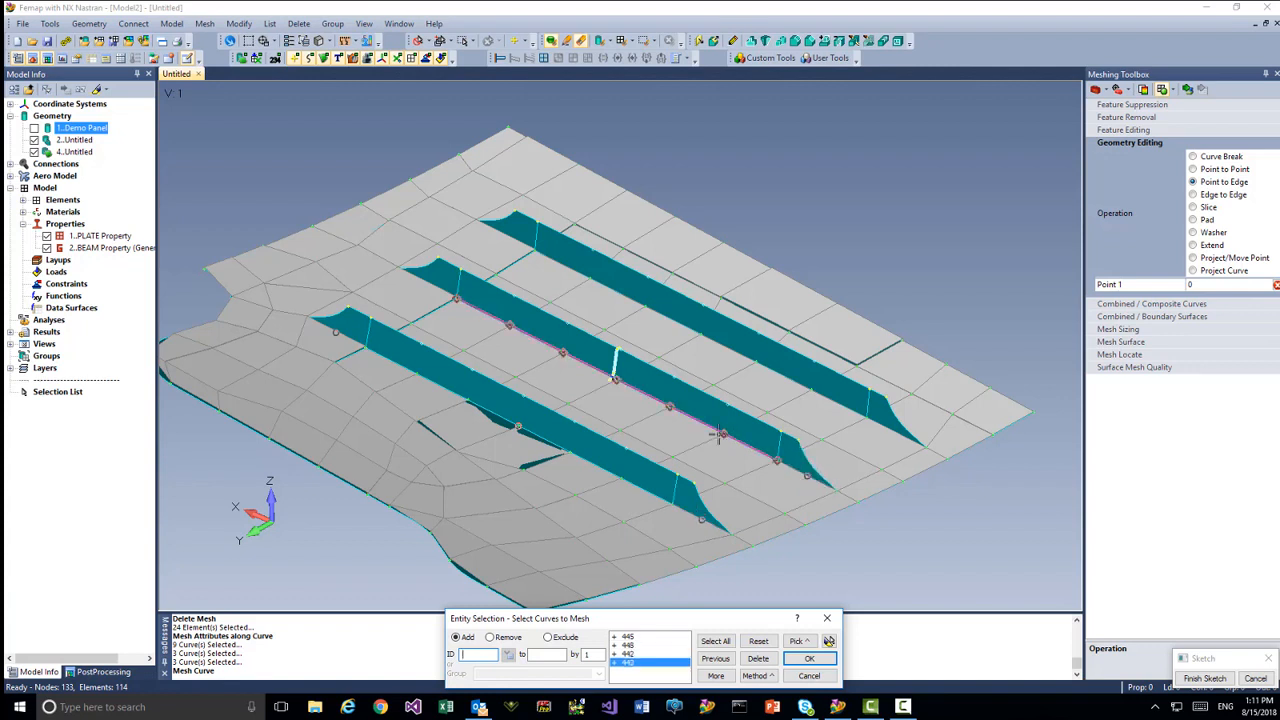
click(615, 379)
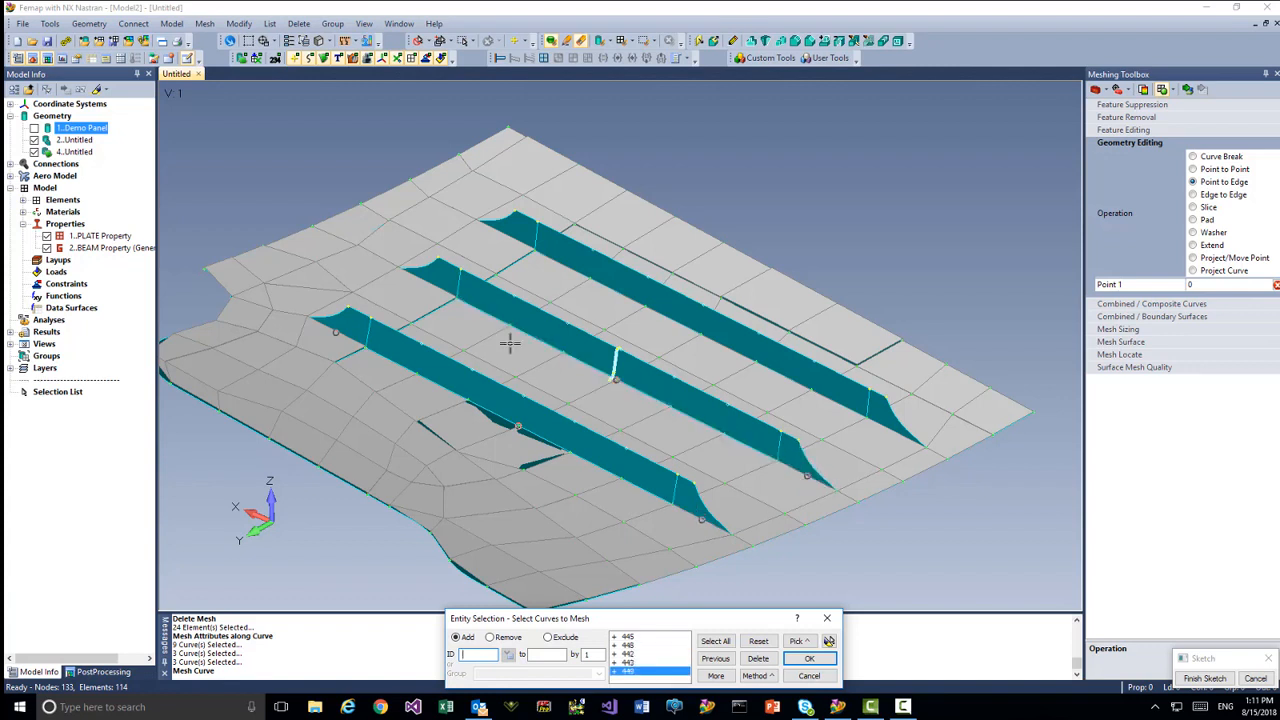
click(507, 243)
click(700, 334)
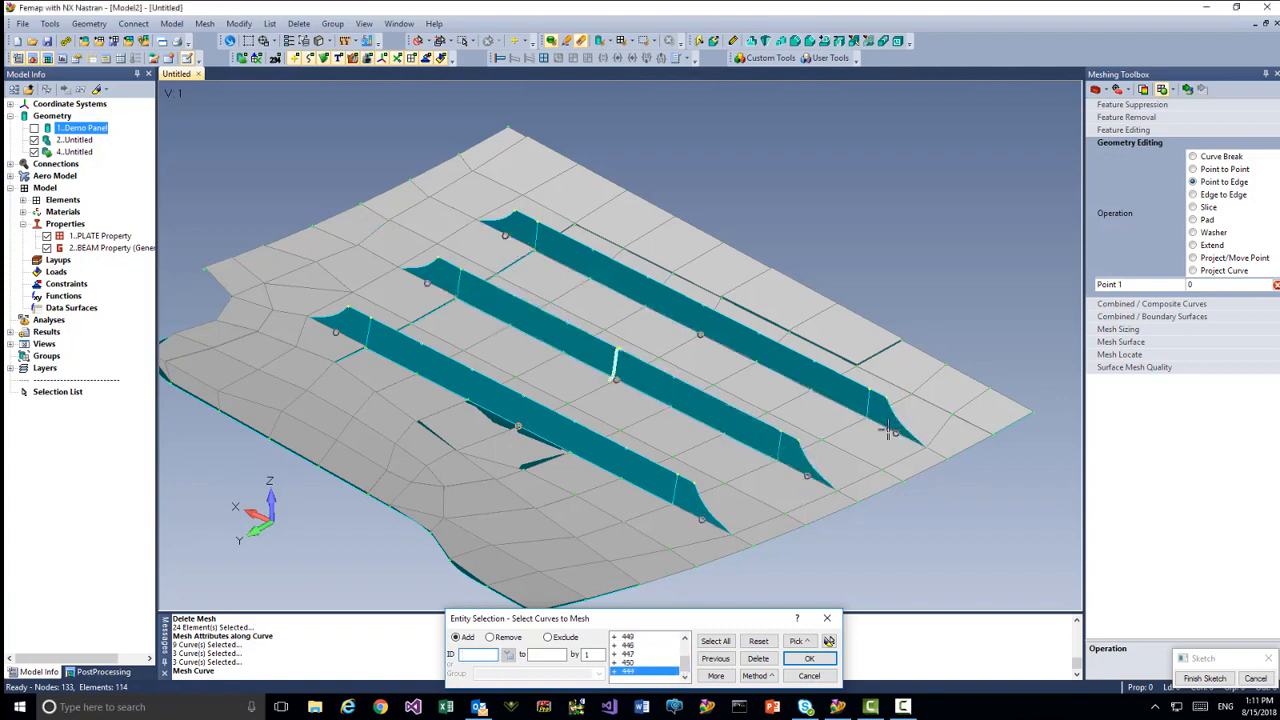
key(Return)
click(785, 652)
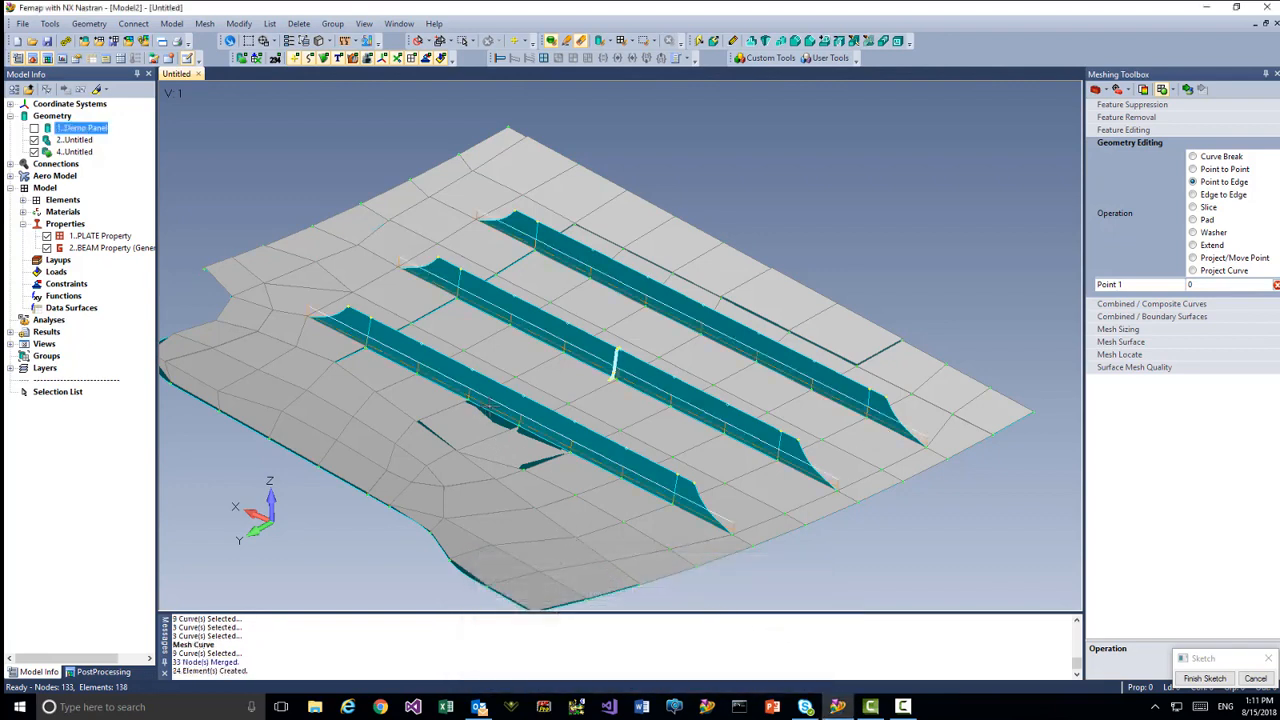
Turn on the thickness and cross-section display to show the plates and beam stiffeners at their real section shape
ctrl+middle_drag(489, 406, 541, 391)
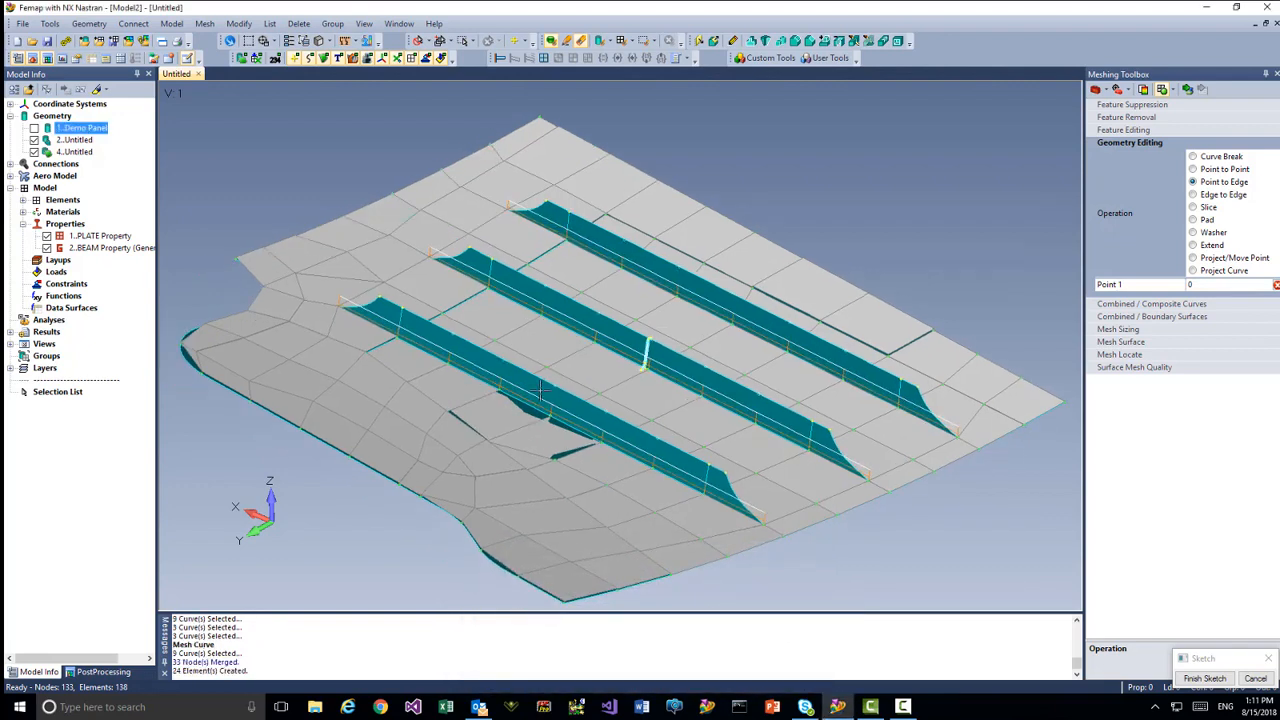
click(326, 42)
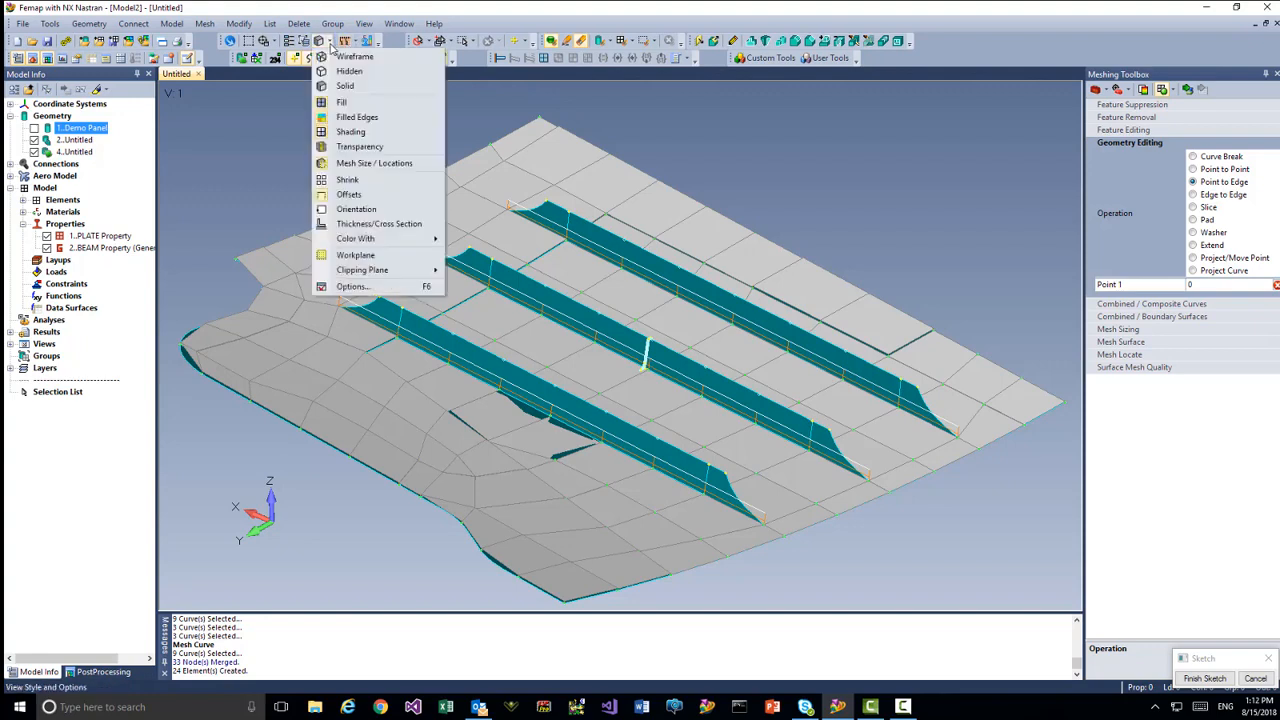
click(370, 223)
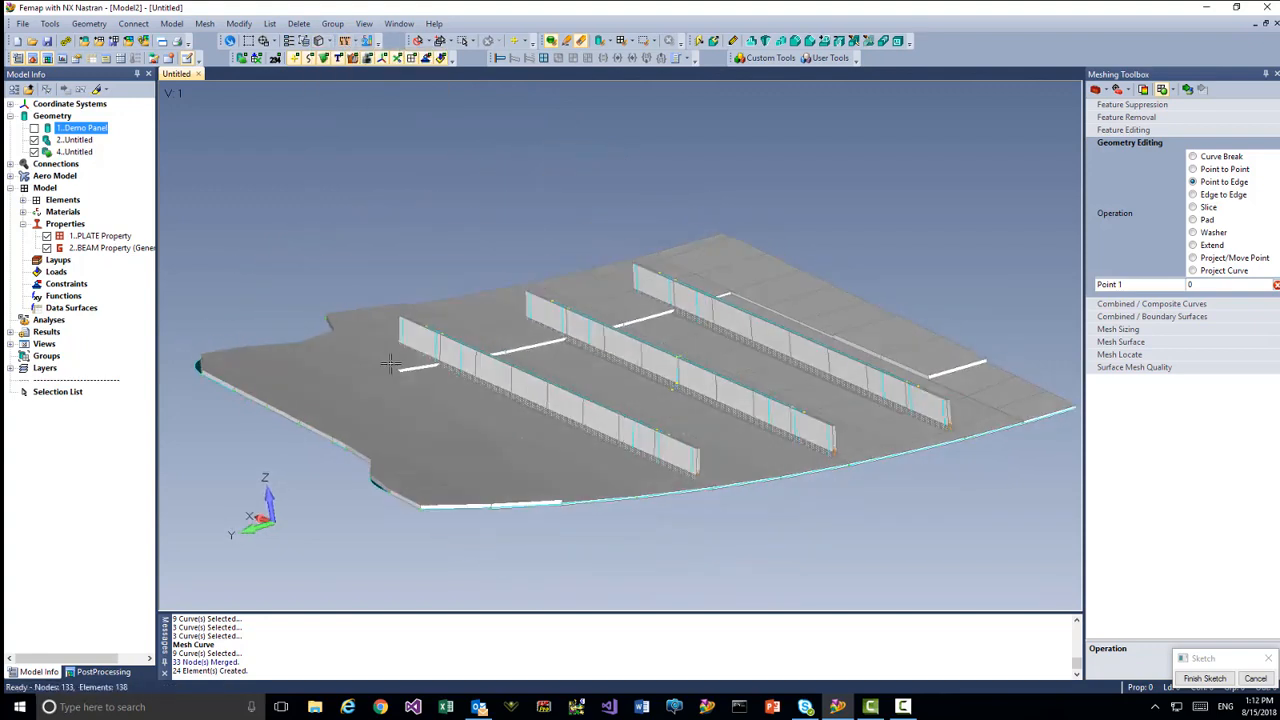